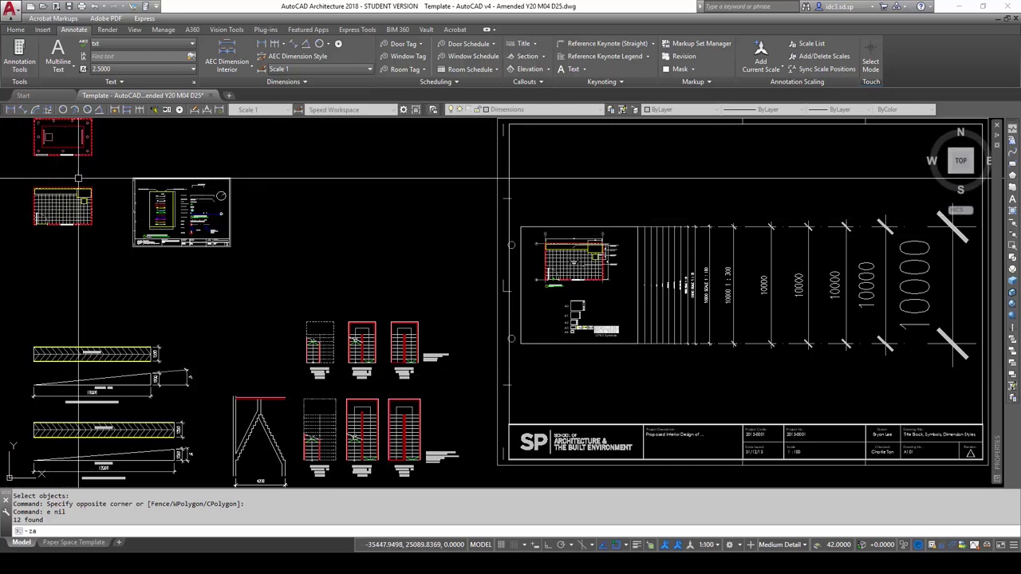
Step: Pan and zoom out over the model drawing, then window-select the title block
{"action": "middle_click_drag", "start_coordinate": [78, 172], "coordinate": [185, 318]}
{"action": "scroll", "coordinate": [186, 318], "scroll_direction": "up", "scroll_amount": 2}
{"action": "scroll", "coordinate": [165, 360], "scroll_direction": "up", "scroll_amount": 3}
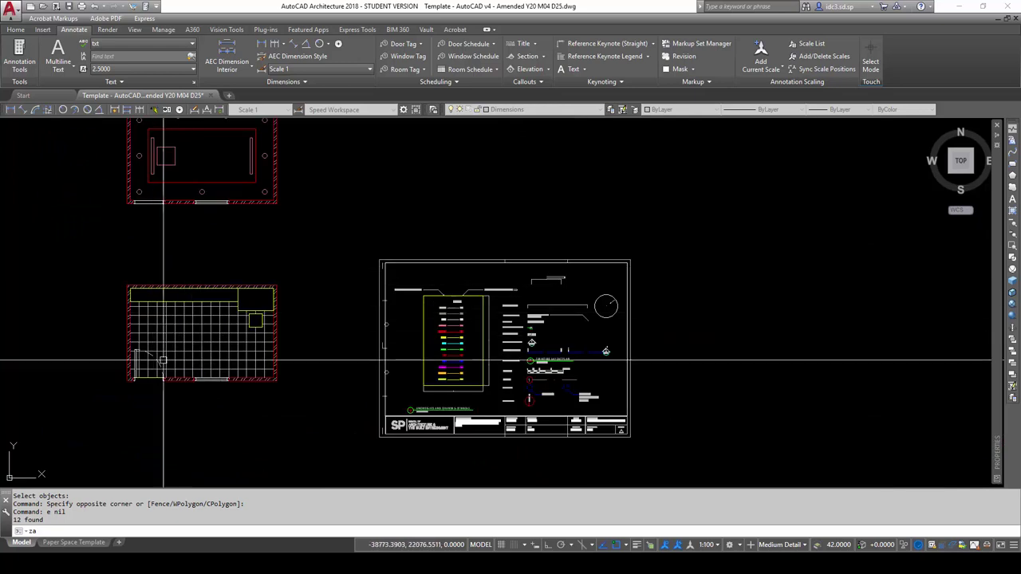
{"action": "middle_click_drag", "start_coordinate": [209, 269], "coordinate": [247, 314]}
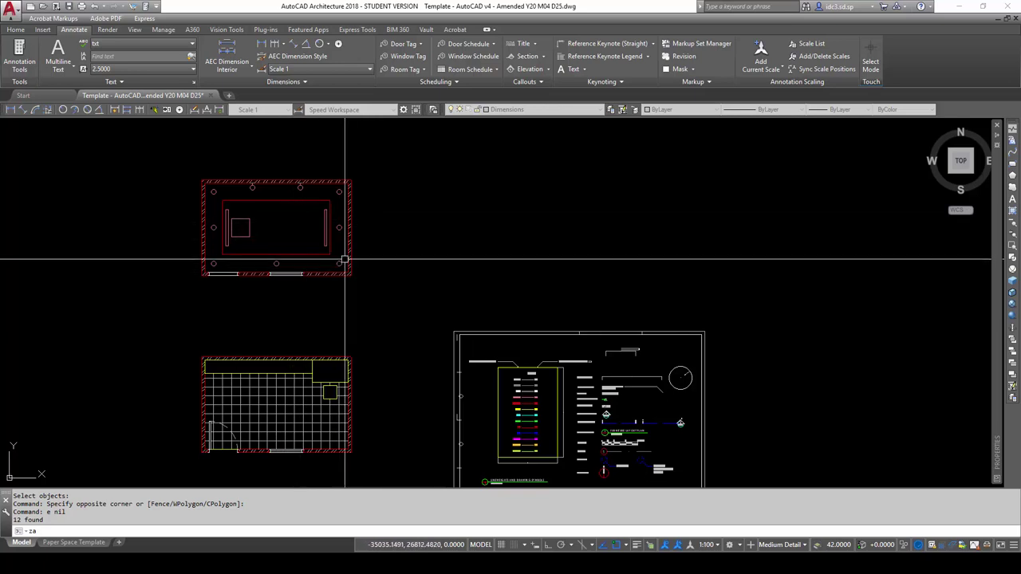
{"action": "key", "text": "Return"}
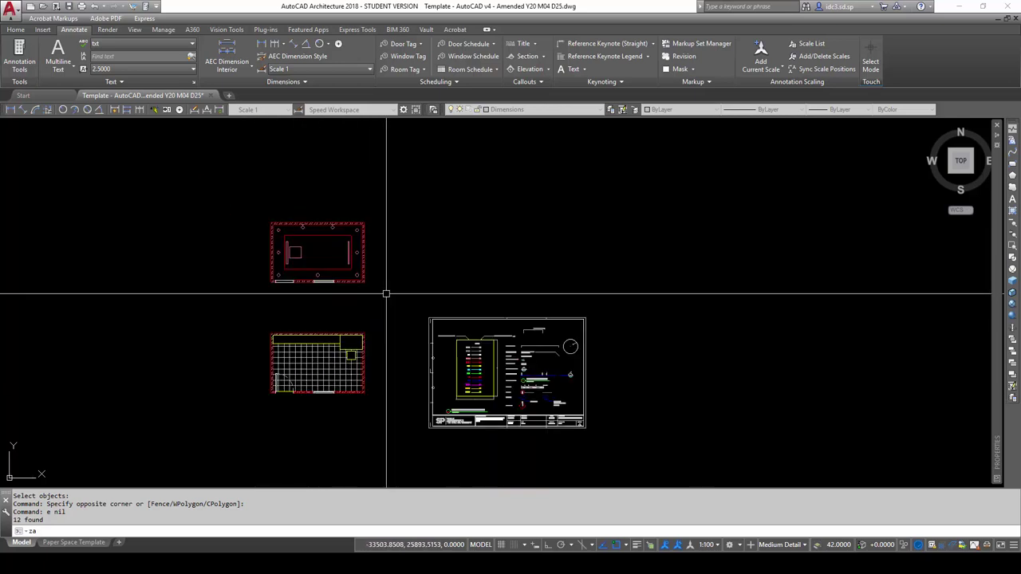
{"action": "left_click", "coordinate": [394, 290]}
{"action": "left_click", "coordinate": [615, 424]}
{"action": "right_click", "coordinate": [624, 294]}
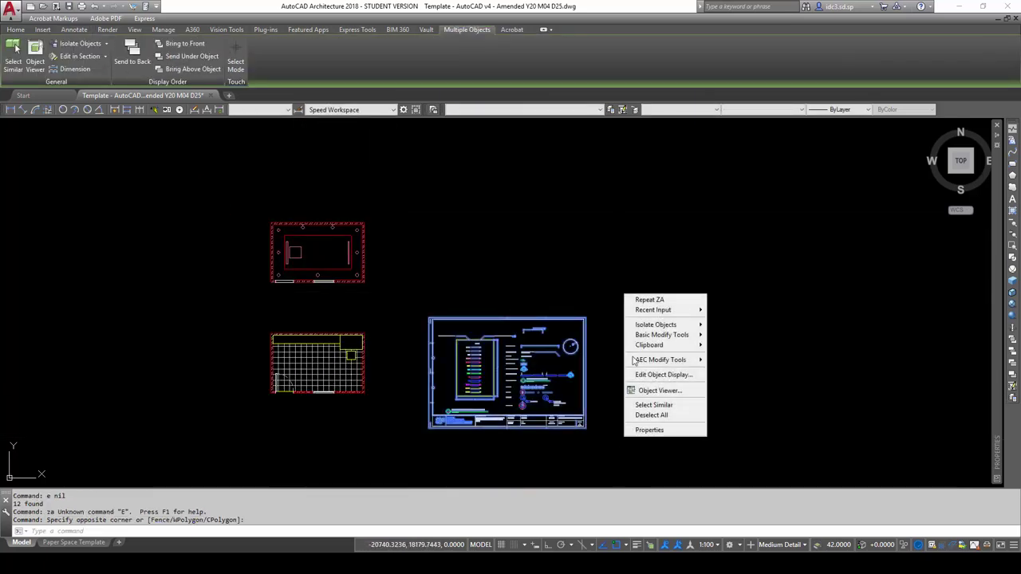
Step: Cancel, window-select the title block again, and zoom to extents with ZA
{"action": "key", "text": "Escape"}
{"action": "key", "text": "Escape"}
{"action": "type", "text": "e"}
{"action": "key", "text": "Return"}
{"action": "left_click", "coordinate": [392, 296]}
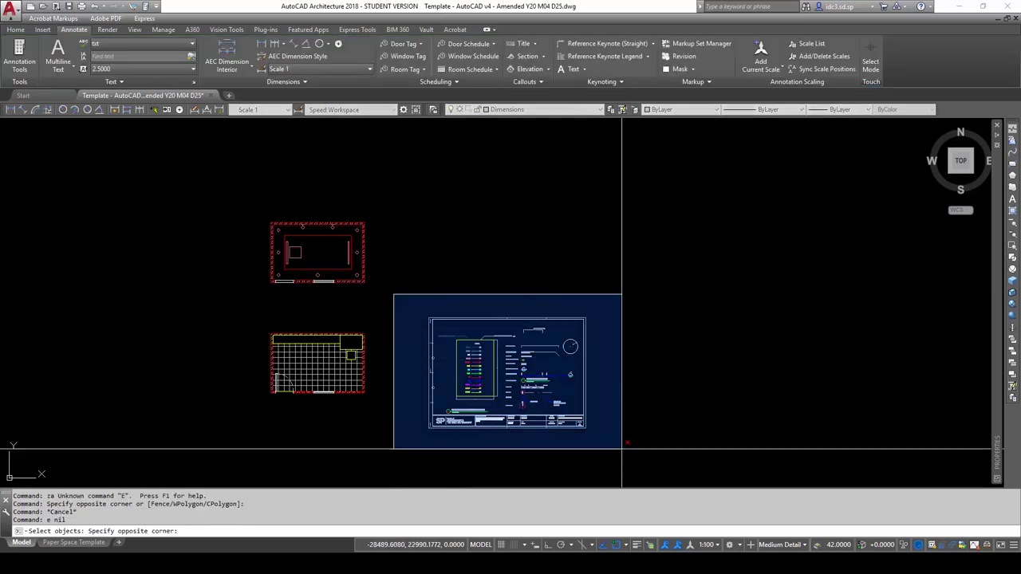
{"action": "left_click", "coordinate": [620, 479]}
{"action": "scroll", "coordinate": [505, 338], "scroll_direction": "down", "scroll_amount": 5}
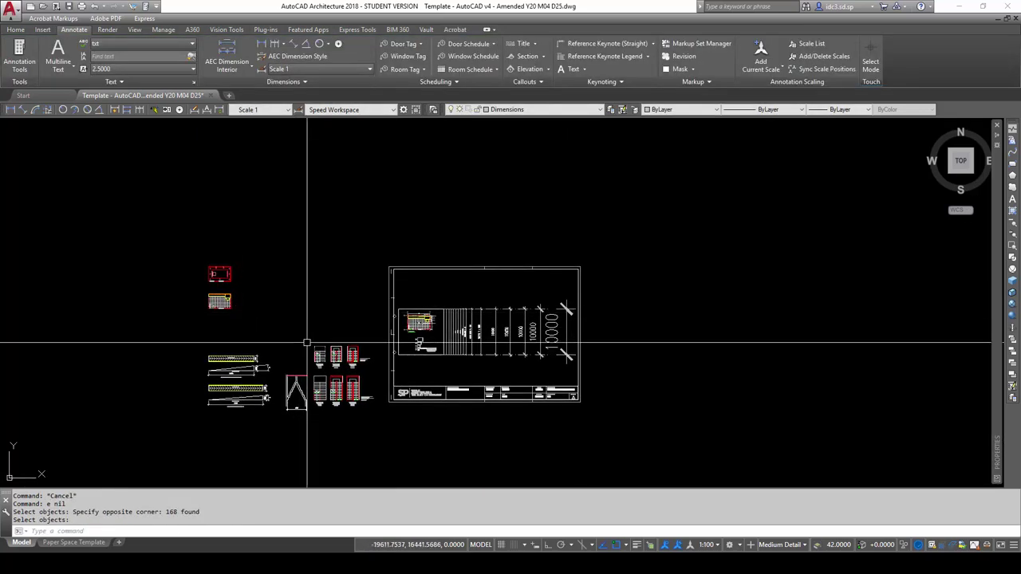
{"action": "type", "text": "za"}
{"action": "scroll", "coordinate": [307, 343], "scroll_direction": "up", "scroll_amount": 5}
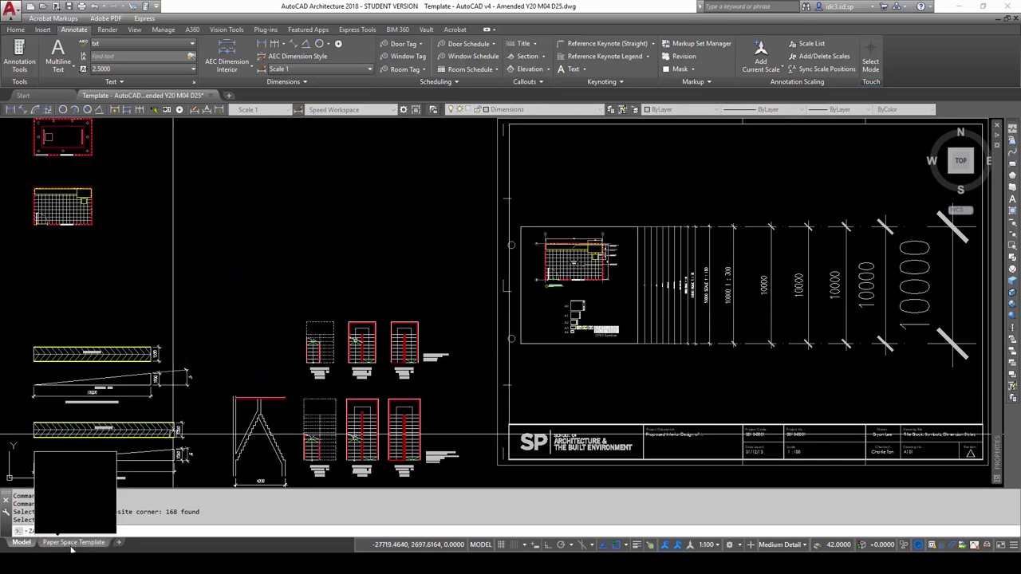
Step: Switch to the Paper Space Template layout and view the A0–A4 and CP83 Symbols sheets
{"action": "left_click", "coordinate": [72, 544]}
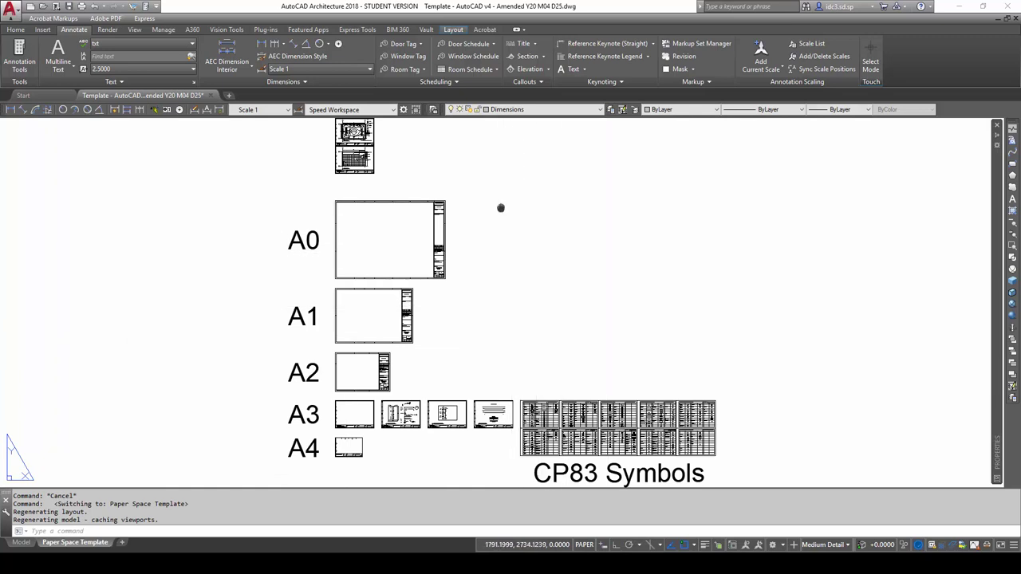
{"action": "middle_click_drag", "start_coordinate": [499, 210], "coordinate": [498, 264]}
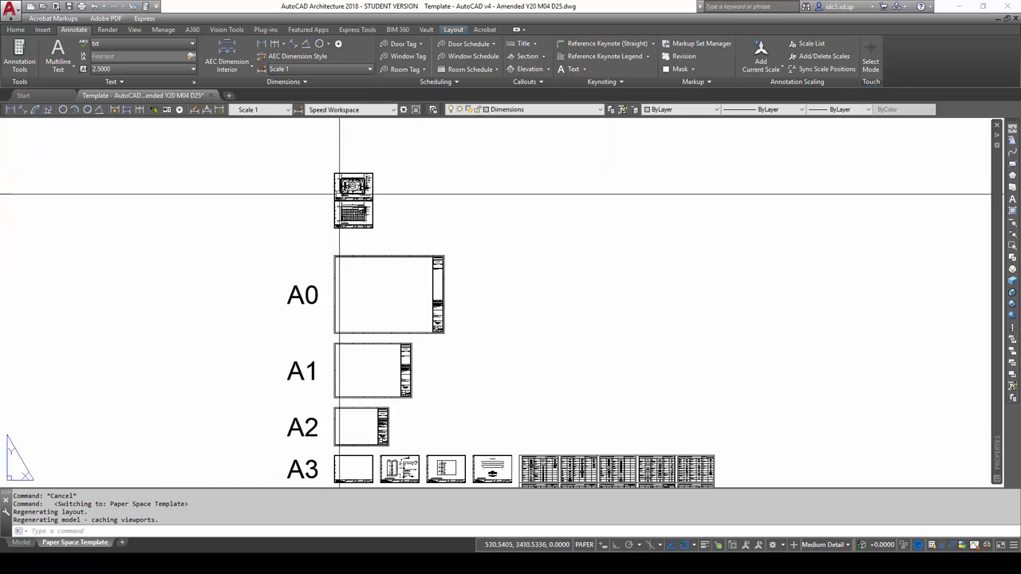
{"action": "scroll", "coordinate": [352, 180], "scroll_direction": "up", "scroll_amount": 6}
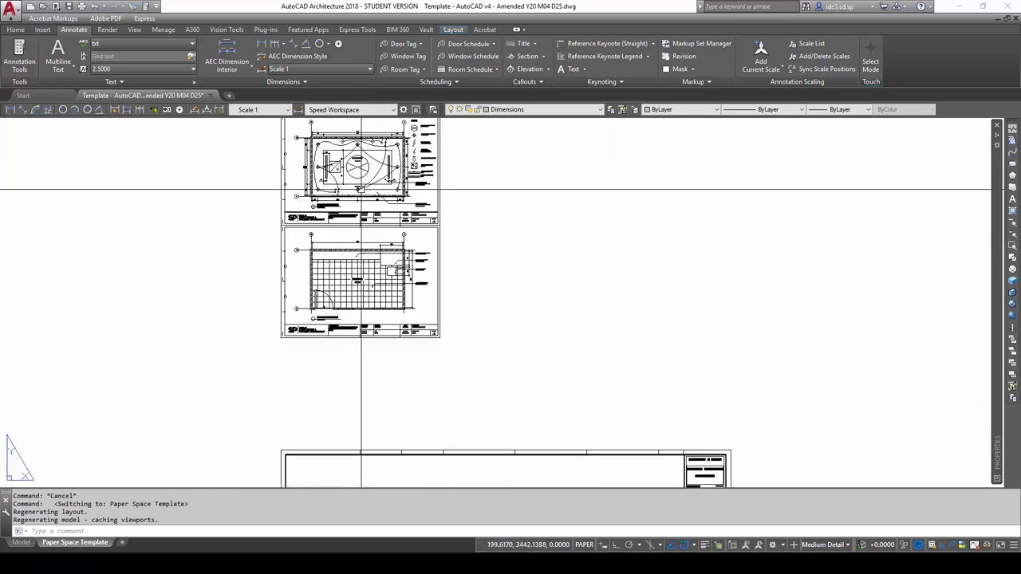
{"action": "scroll", "coordinate": [344, 248], "scroll_direction": "down", "scroll_amount": 6}
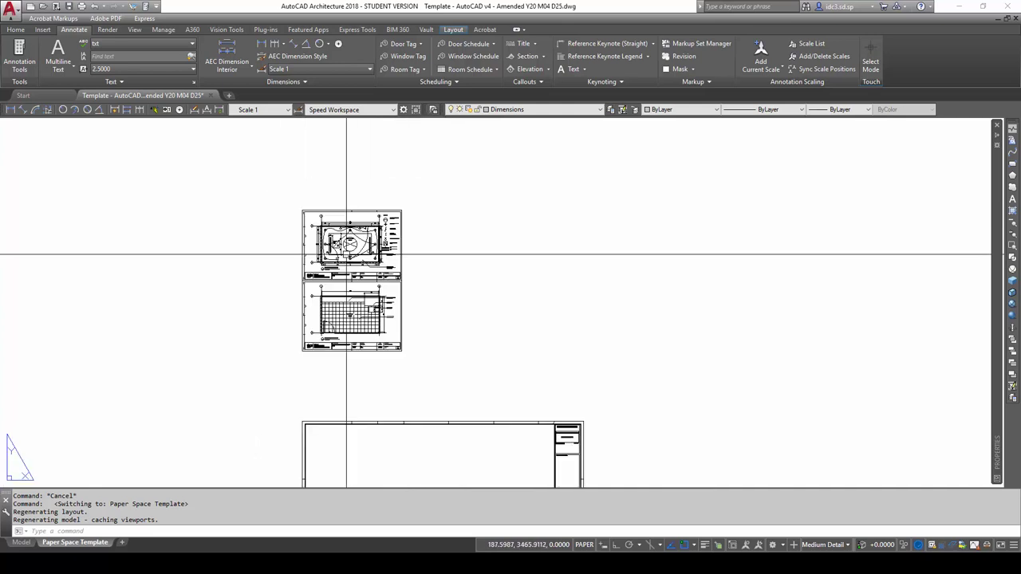
{"action": "scroll", "coordinate": [447, 263], "scroll_direction": "down", "scroll_amount": 3}
{"action": "scroll", "coordinate": [487, 272], "scroll_direction": "up", "scroll_amount": 4}
{"action": "type", "text": "za"}
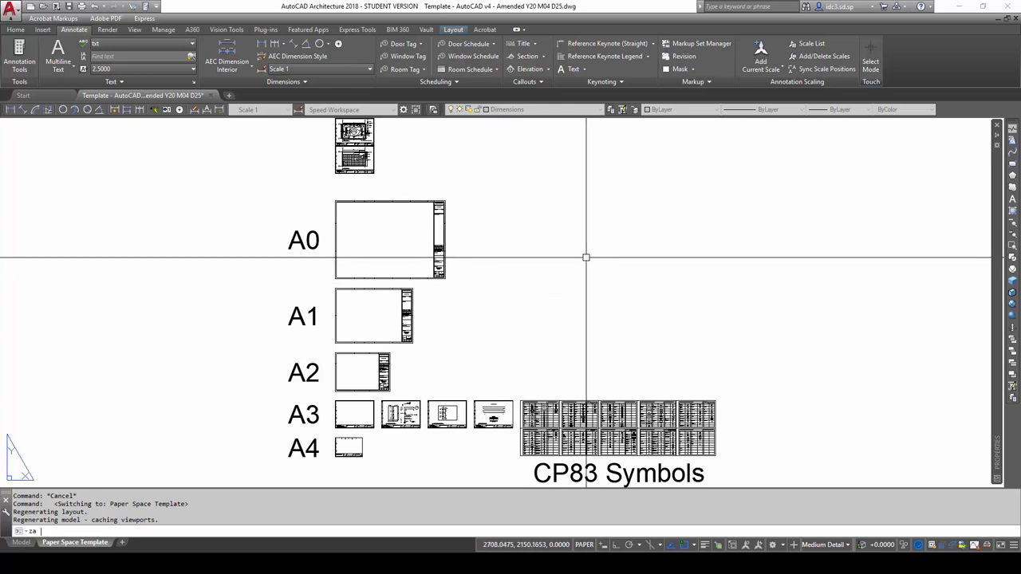
Step: Draw a Single VPORTS viewport right of the A0 sheet, then regenerate with REA
{"action": "key", "text": "Escape"}
{"action": "key", "text": "Escape"}
{"action": "key", "text": "Escape"}
{"action": "key", "text": "Escape"}
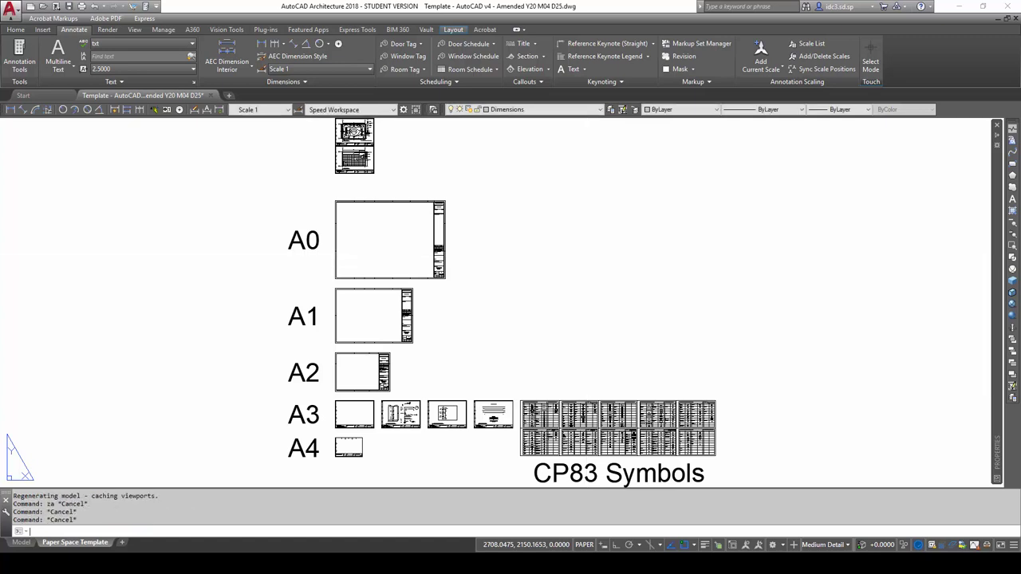
{"action": "type", "text": "vports"}
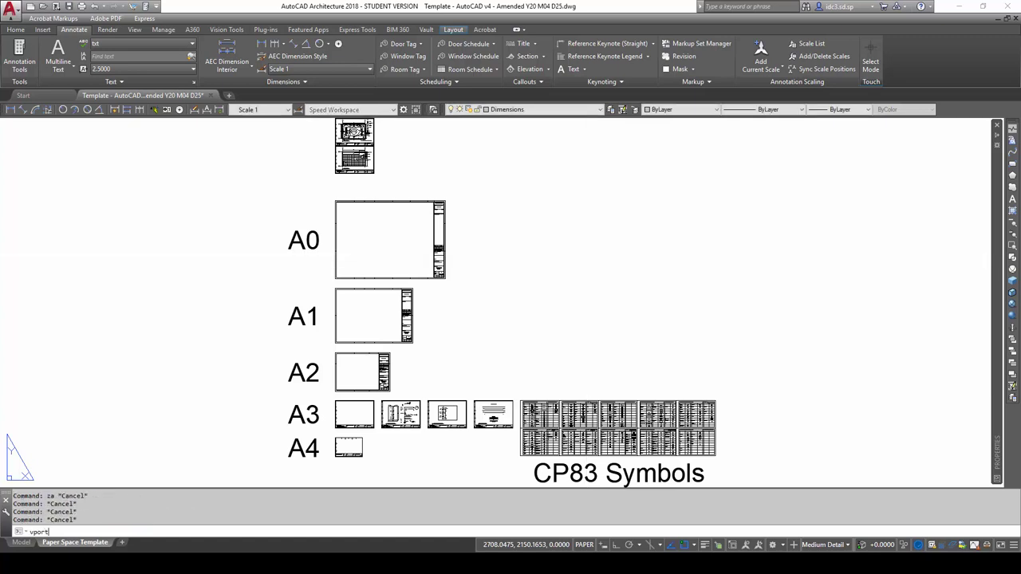
{"action": "key", "text": "Return"}
{"action": "left_click", "coordinate": [391, 231]}
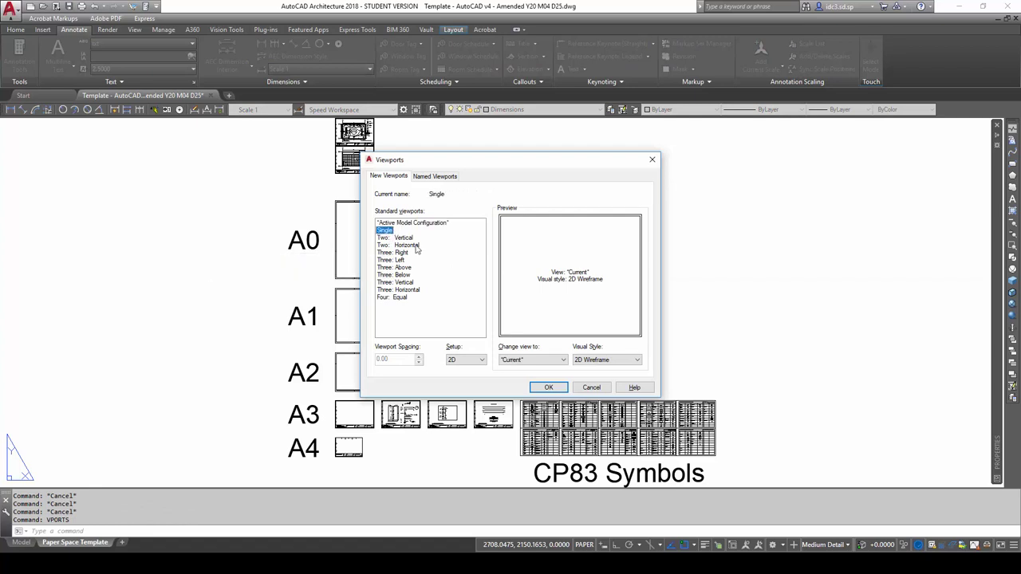
{"action": "left_click", "coordinate": [552, 387]}
{"action": "left_click", "coordinate": [540, 219]}
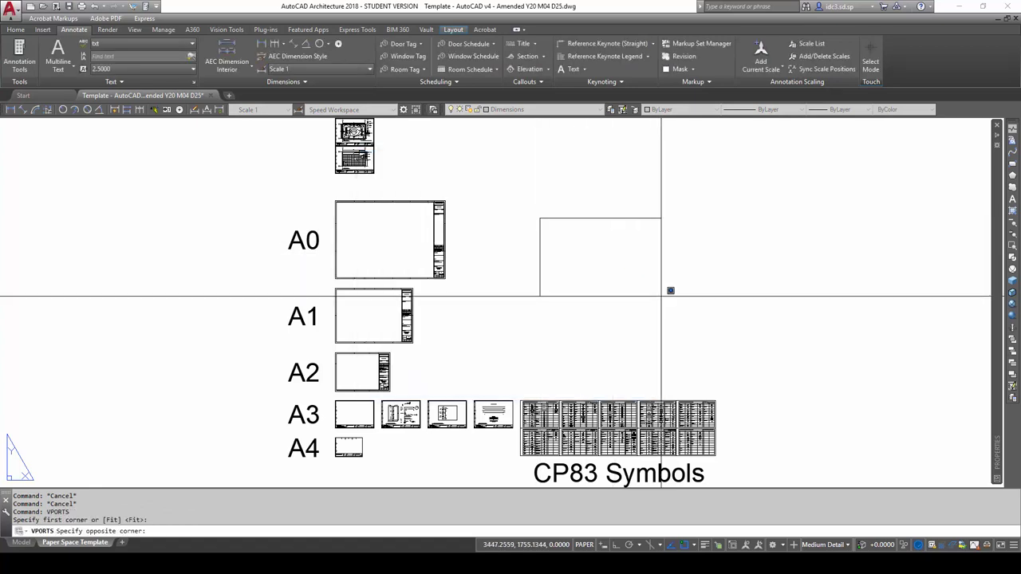
{"action": "left_click", "coordinate": [663, 298]}
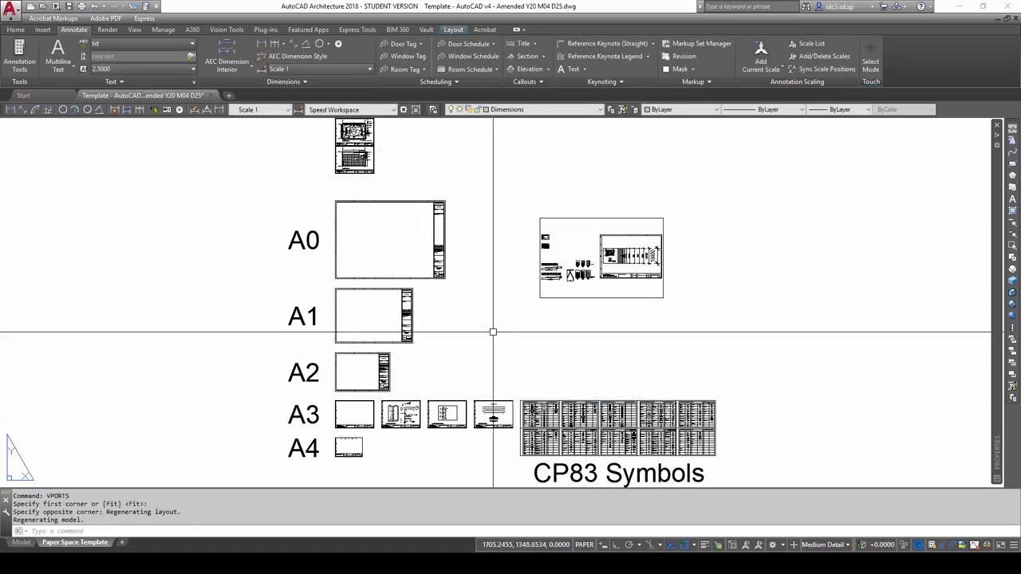
{"action": "key", "text": "Escape"}
{"action": "key", "text": "Escape"}
{"action": "key", "text": "Escape"}
{"action": "scroll", "coordinate": [391, 423], "scroll_direction": "up", "scroll_amount": 5}
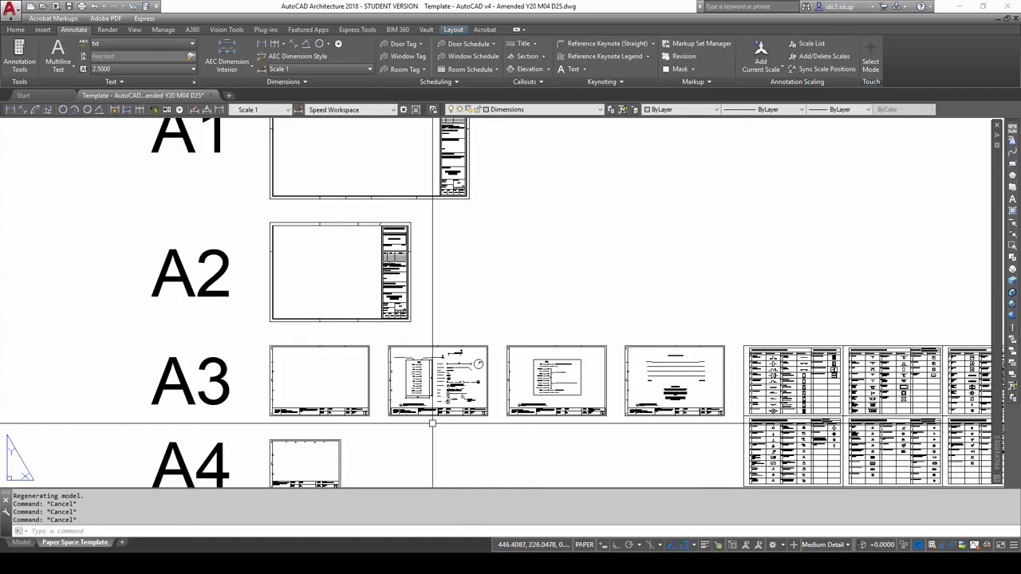
{"action": "type", "text": "REA"}
{"action": "key", "text": "Return"}
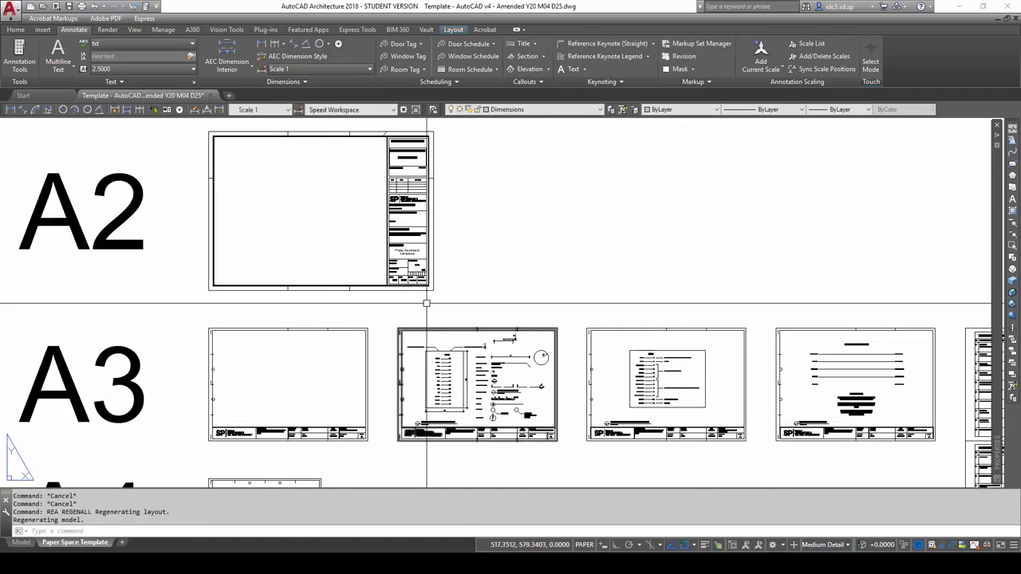
Step: Copy the first A3 sheet frame to the right of the viewport
{"action": "left_click", "coordinate": [198, 327]}
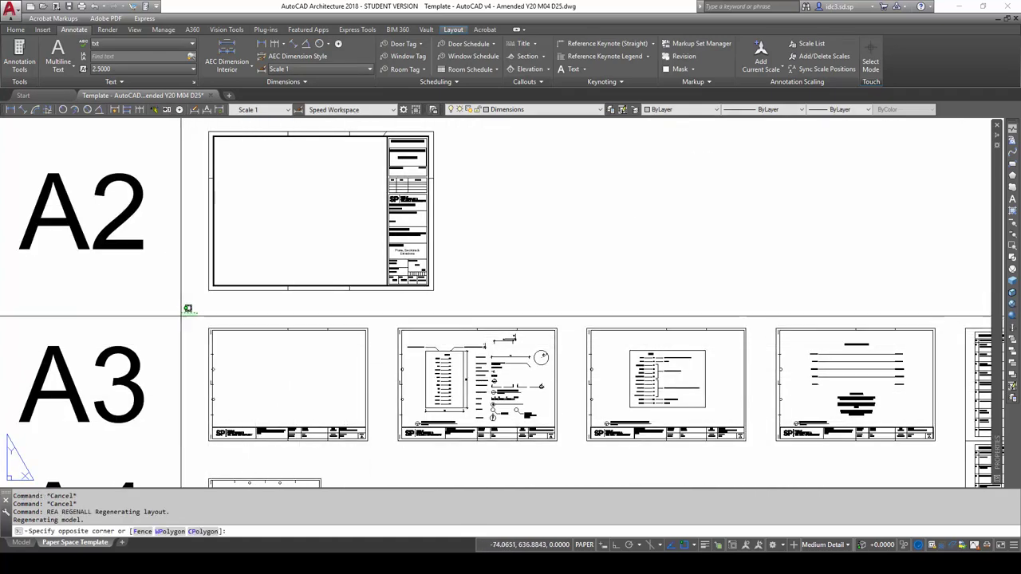
{"action": "key", "text": "Escape"}
{"action": "key", "text": "Escape"}
{"action": "left_click", "coordinate": [196, 319]}
{"action": "left_click", "coordinate": [378, 444]}
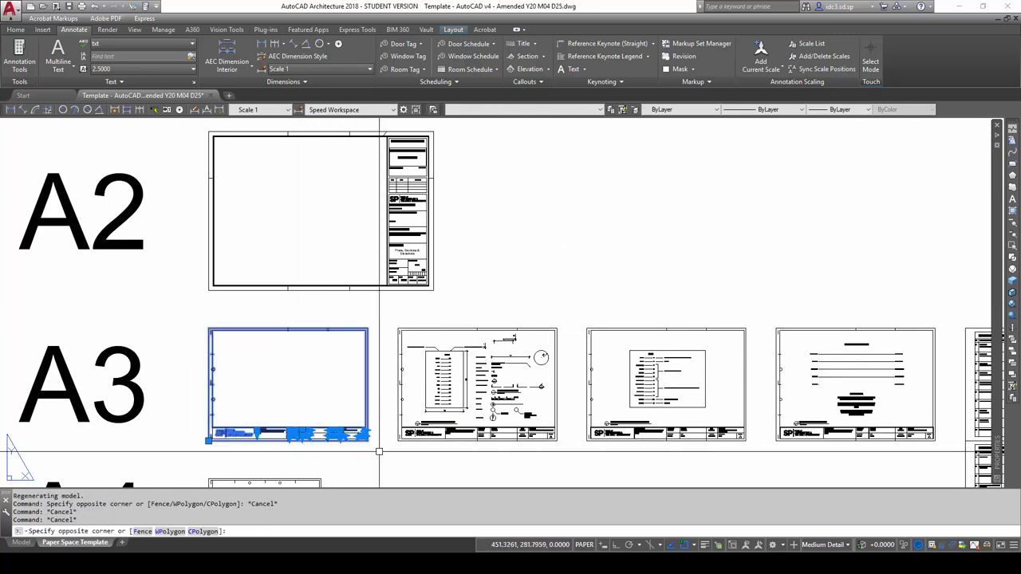
{"action": "type", "text": "co"}
{"action": "key", "text": "Return"}
{"action": "left_click", "coordinate": [279, 371]}
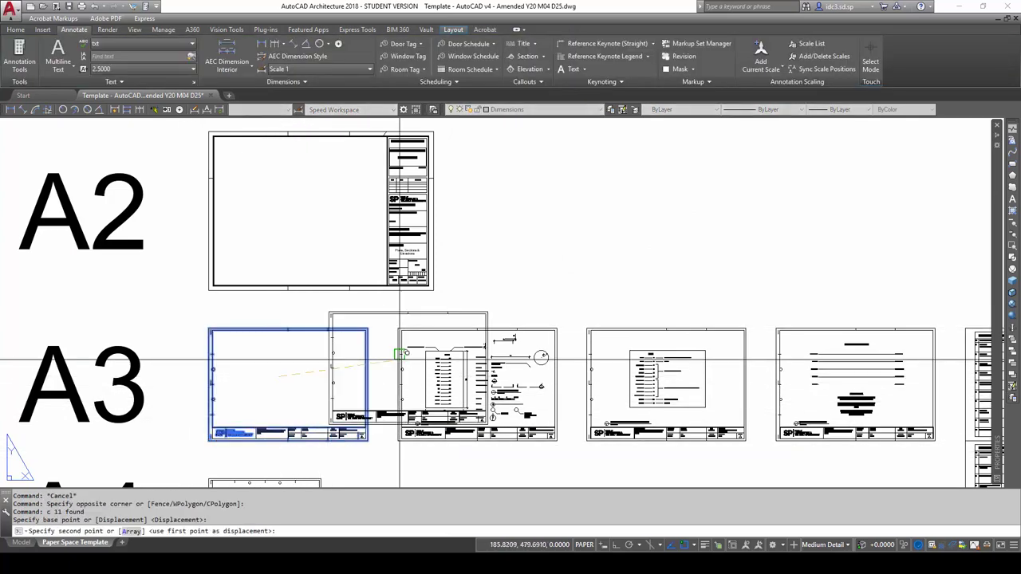
{"action": "scroll", "coordinate": [658, 231], "scroll_direction": "down", "scroll_amount": 3}
{"action": "middle_click_drag", "start_coordinate": [658, 231], "coordinate": [260, 386]}
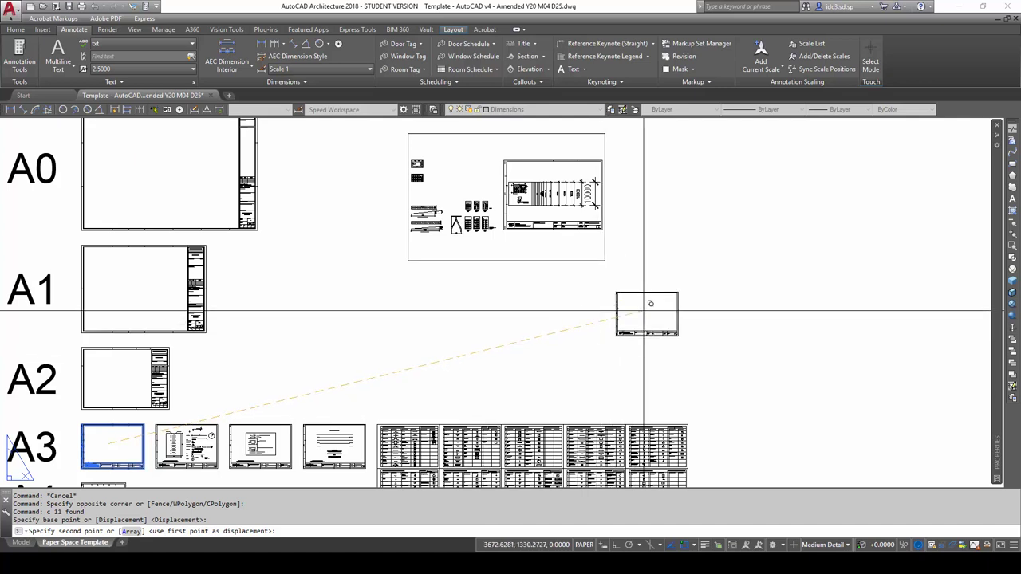
{"action": "left_click", "coordinate": [689, 219]}
{"action": "key", "text": "Escape"}
{"action": "key", "text": "Escape"}
{"action": "key", "text": "Escape"}
{"action": "key", "text": "Escape"}
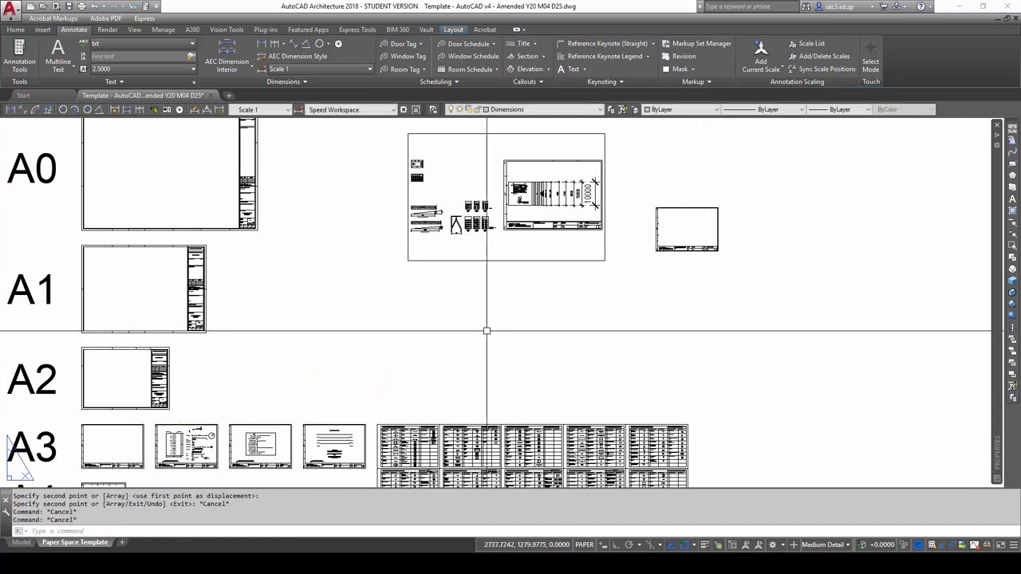
Step: Select the model viewport and erase it
{"action": "left_click", "coordinate": [529, 276]}
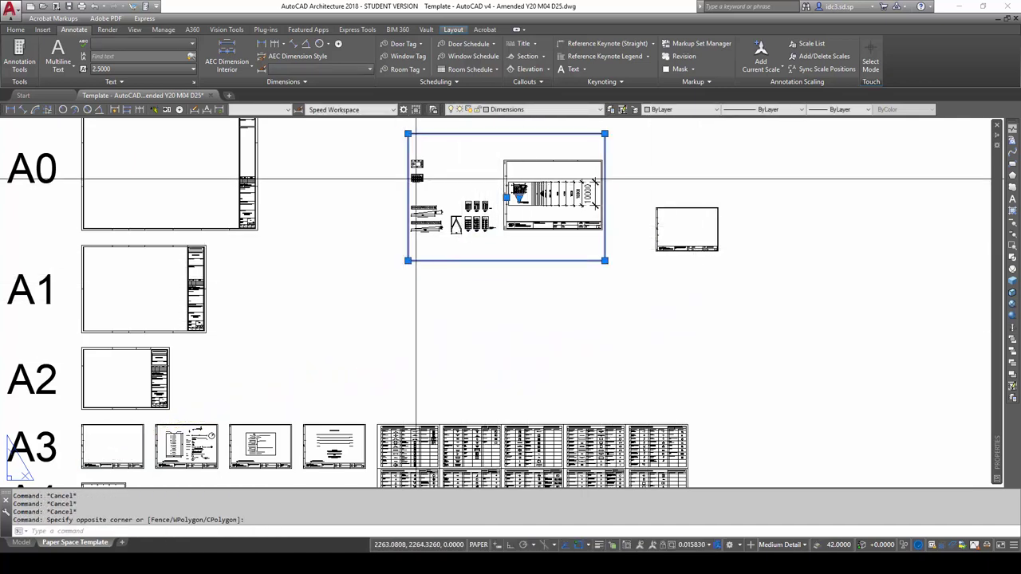
{"action": "key", "text": "Escape"}
{"action": "key", "text": "Escape"}
{"action": "scroll", "coordinate": [418, 177], "scroll_direction": "up", "scroll_amount": 5}
{"action": "scroll", "coordinate": [399, 240], "scroll_direction": "down", "scroll_amount": 7}
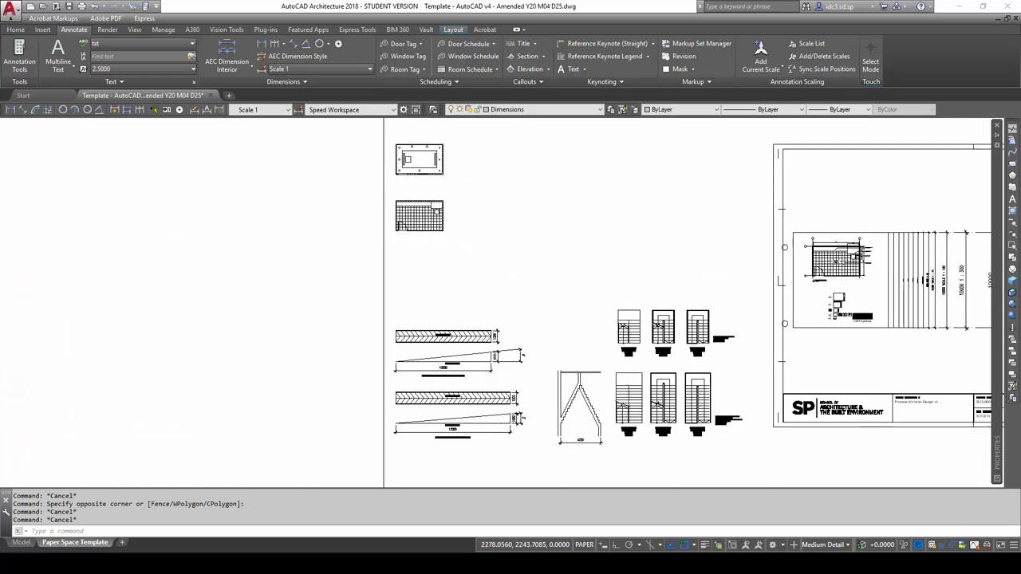
{"action": "scroll", "coordinate": [514, 291], "scroll_direction": "up", "scroll_amount": 2}
{"action": "left_click", "coordinate": [476, 359]}
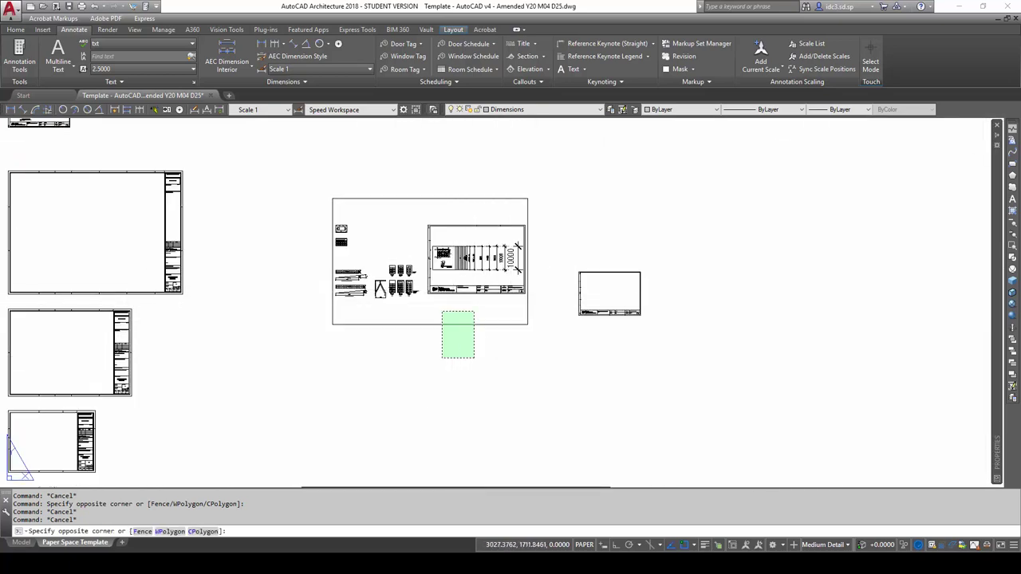
{"action": "left_click", "coordinate": [423, 317]}
{"action": "type", "text": "e"}
{"action": "key", "text": "Return"}
{"action": "scroll", "coordinate": [518, 295], "scroll_direction": "down", "scroll_amount": 2}
{"action": "scroll", "coordinate": [554, 273], "scroll_direction": "up", "scroll_amount": 2}
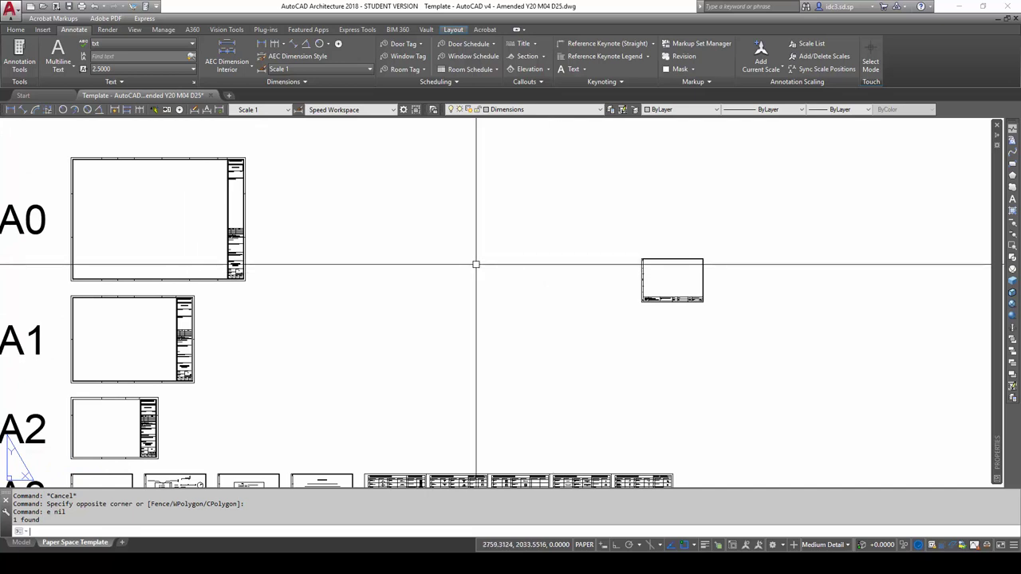
Step: Create a Single viewport on the layout by picking two corners
{"action": "type", "text": "vports"}
{"action": "key", "text": "Return"}
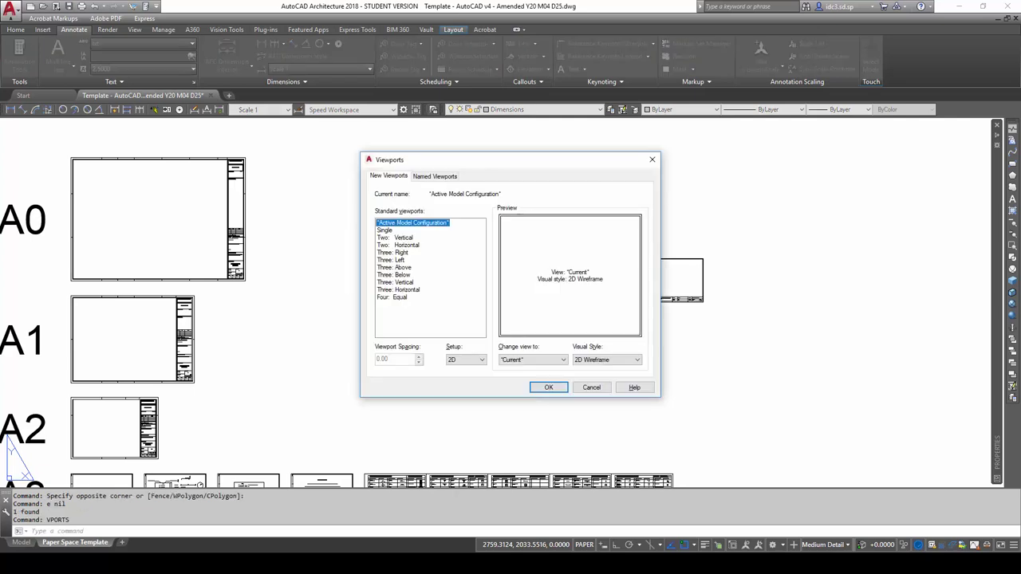
{"action": "left_click", "coordinate": [549, 389]}
{"action": "left_click", "coordinate": [369, 307]}
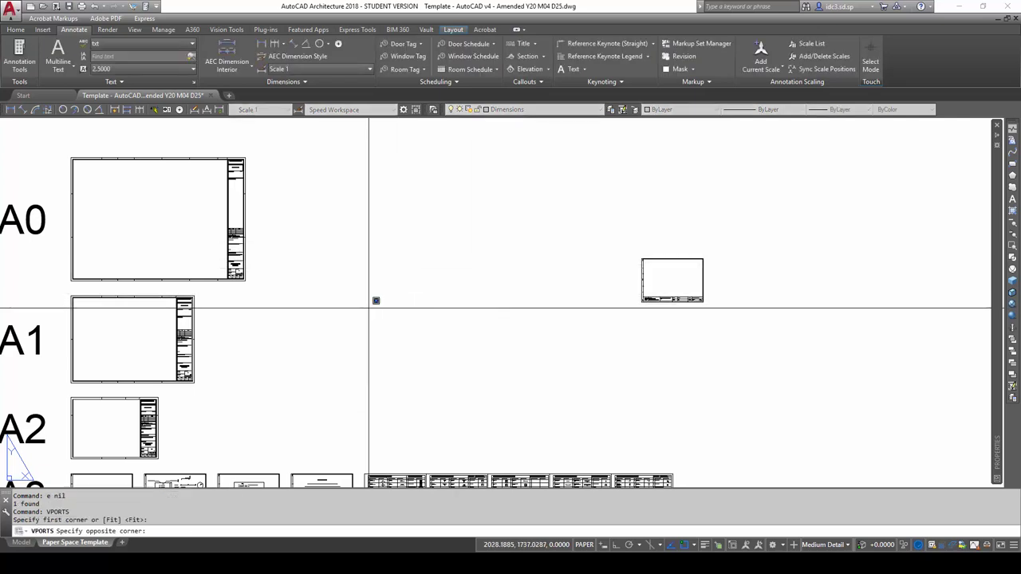
{"action": "left_click", "coordinate": [577, 173]}
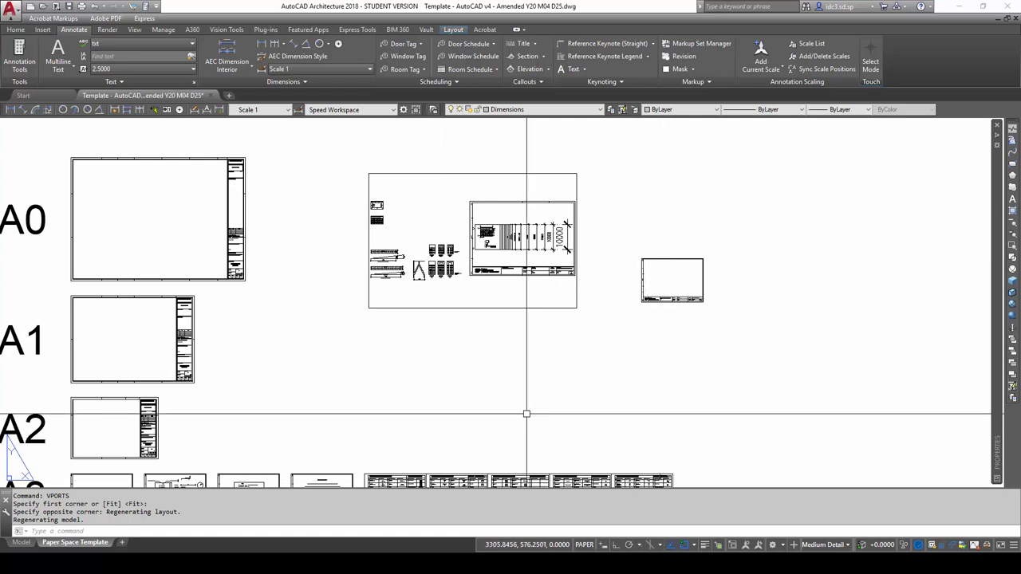
Step: Select the new viewport and set its scale to 1:20
{"action": "left_click", "coordinate": [474, 307]}
{"action": "left_click", "coordinate": [512, 153]}
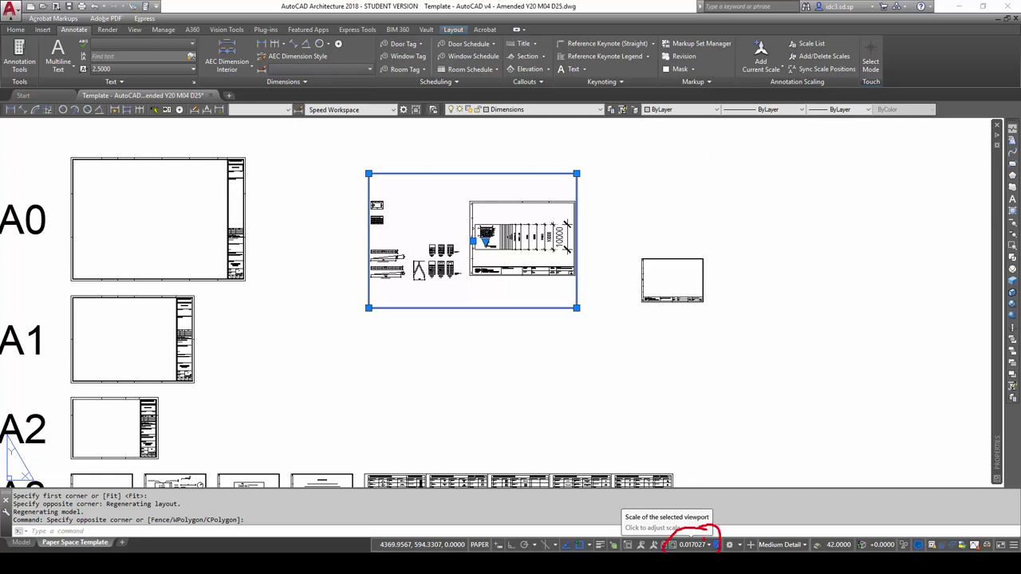
{"action": "left_click", "coordinate": [708, 546]}
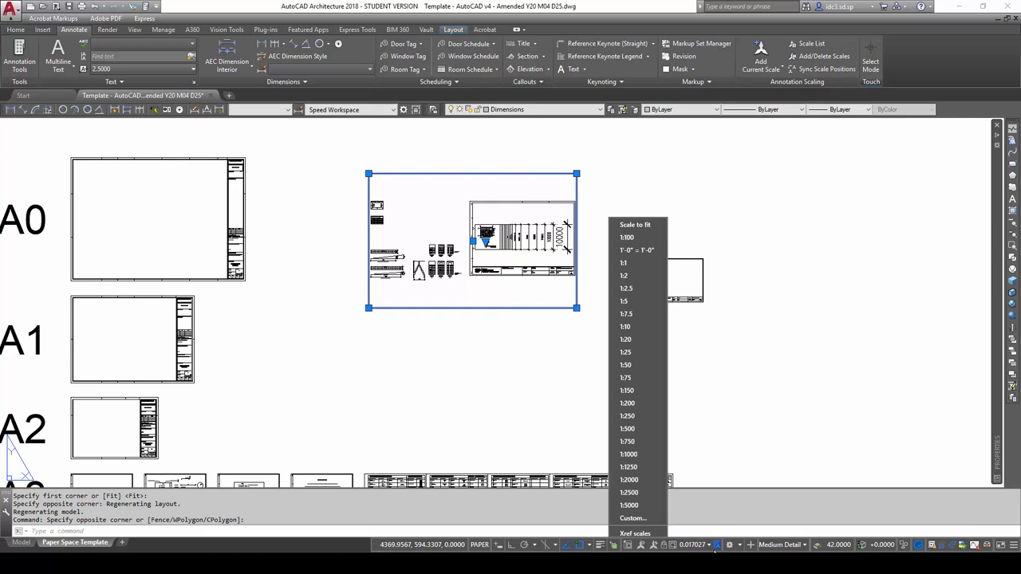
{"action": "left_click", "coordinate": [637, 341]}
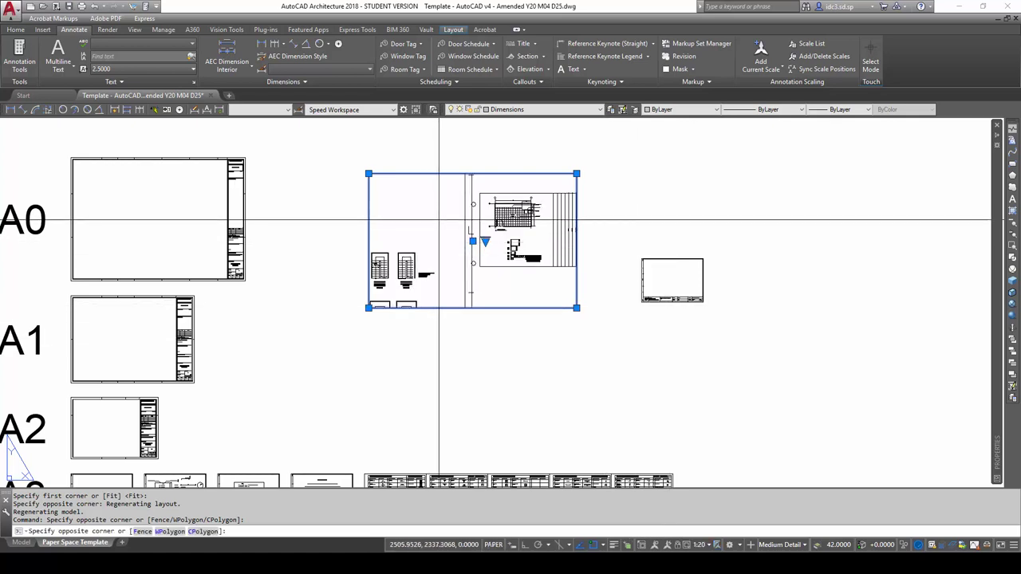
Step: Inside the viewport, pan and zoom the plan, then reset the scale to 1:20
{"action": "double_click", "coordinate": [418, 239]}
{"action": "middle_click_drag", "start_coordinate": [418, 239], "coordinate": [585, 236]}
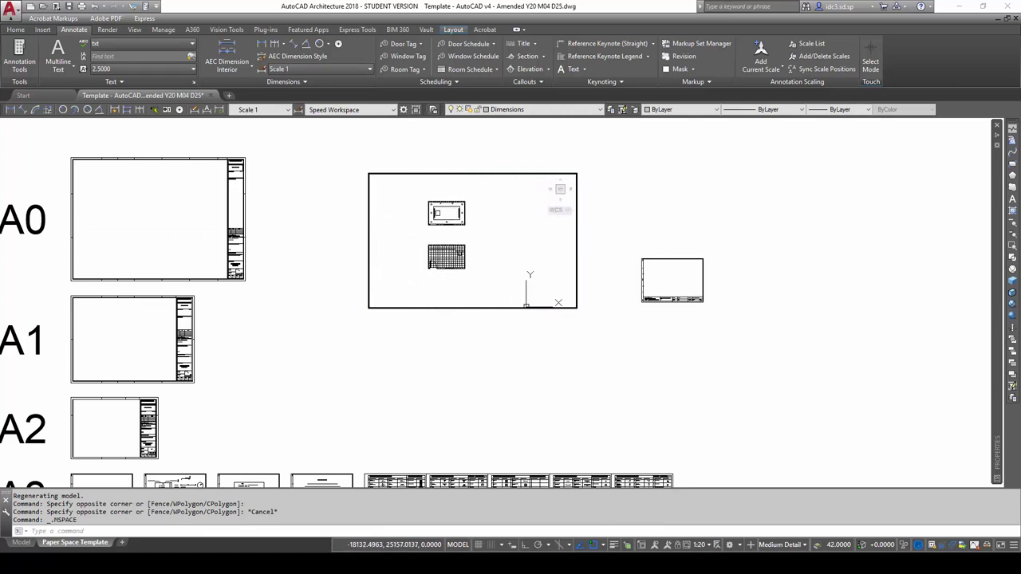
{"action": "middle_click_drag", "start_coordinate": [468, 269], "coordinate": [504, 257]}
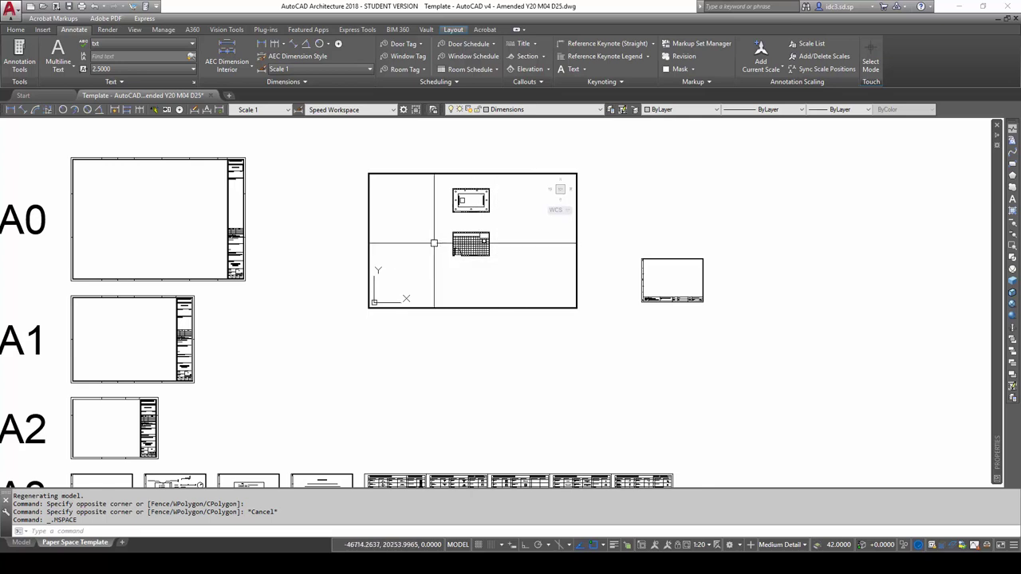
{"action": "scroll", "coordinate": [461, 243], "scroll_direction": "up", "scroll_amount": 4}
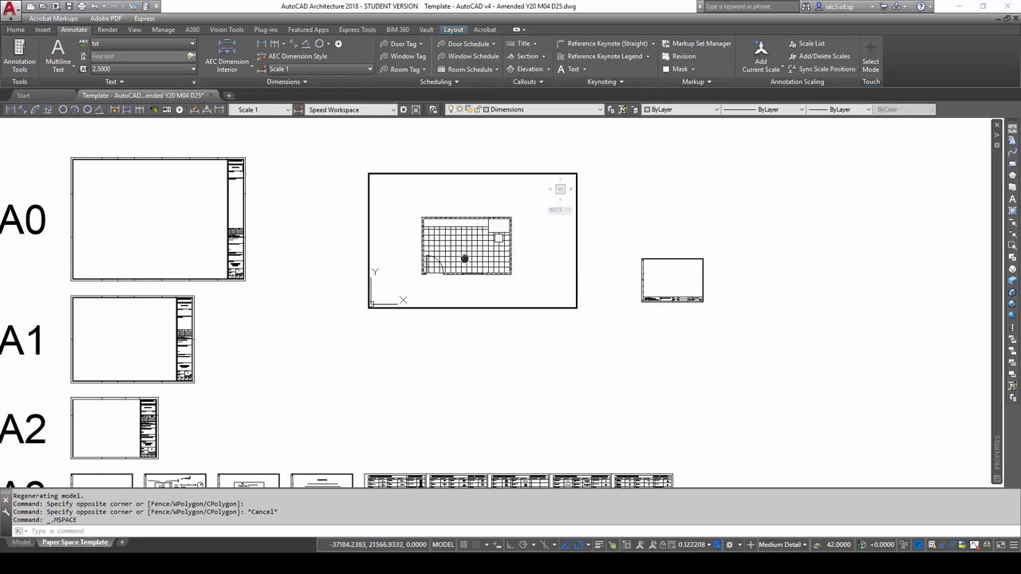
{"action": "scroll", "coordinate": [471, 245], "scroll_direction": "up", "scroll_amount": 2}
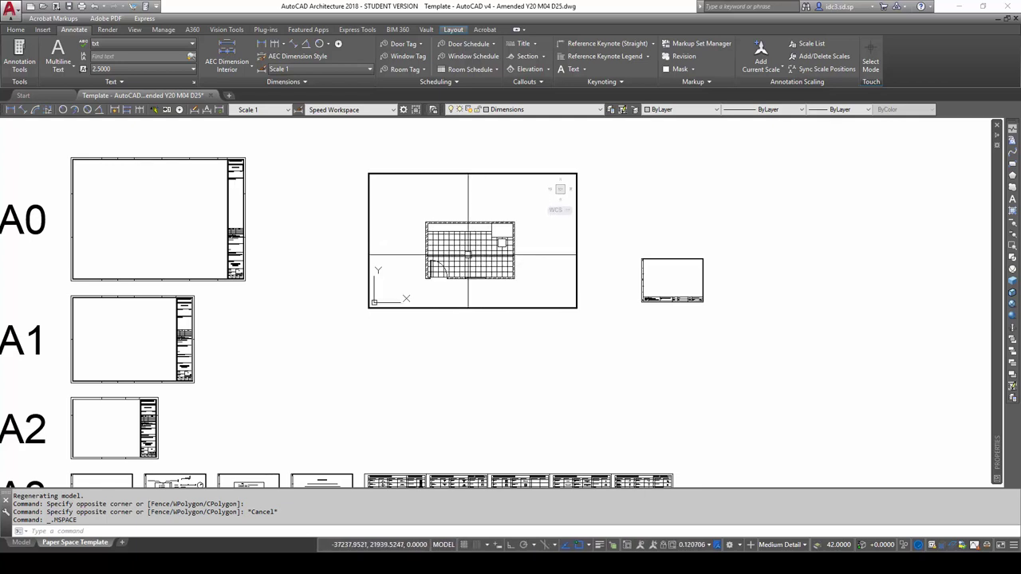
{"action": "scroll", "coordinate": [468, 260], "scroll_direction": "up", "scroll_amount": 2}
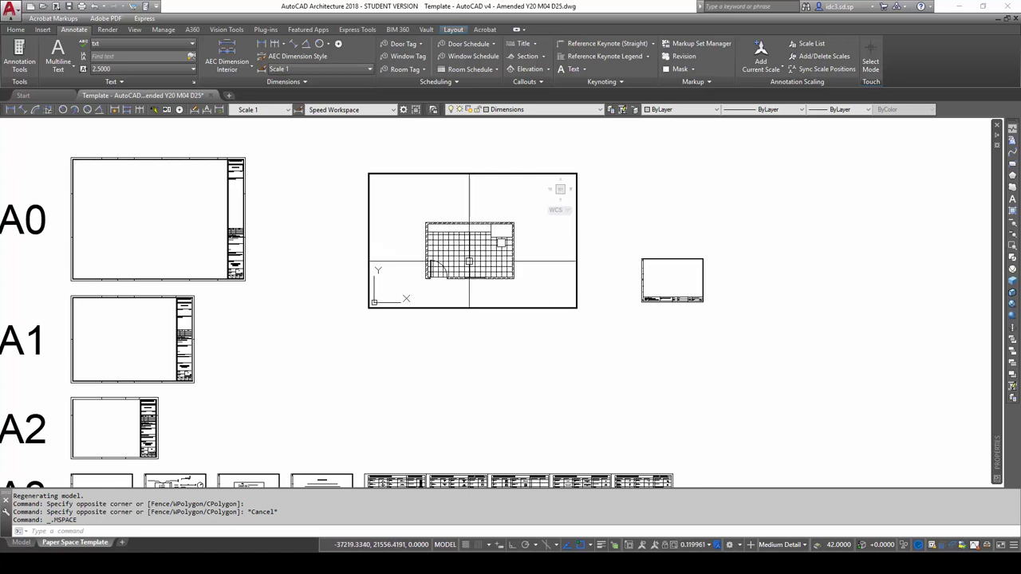
{"action": "scroll", "coordinate": [469, 261], "scroll_direction": "up", "scroll_amount": 2}
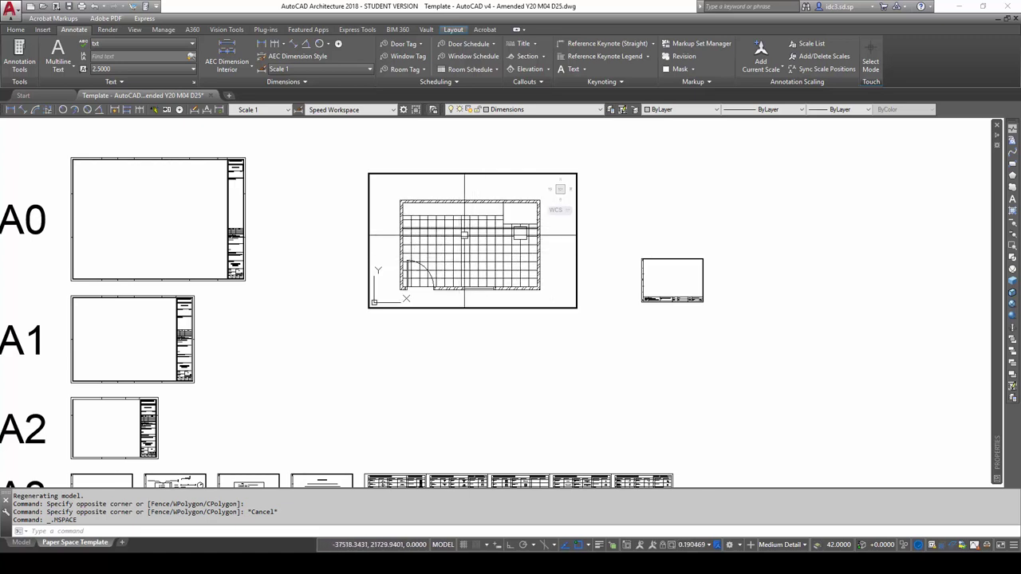
{"action": "scroll", "coordinate": [467, 265], "scroll_direction": "up", "scroll_amount": 1}
{"action": "scroll", "coordinate": [468, 251], "scroll_direction": "down", "scroll_amount": 1}
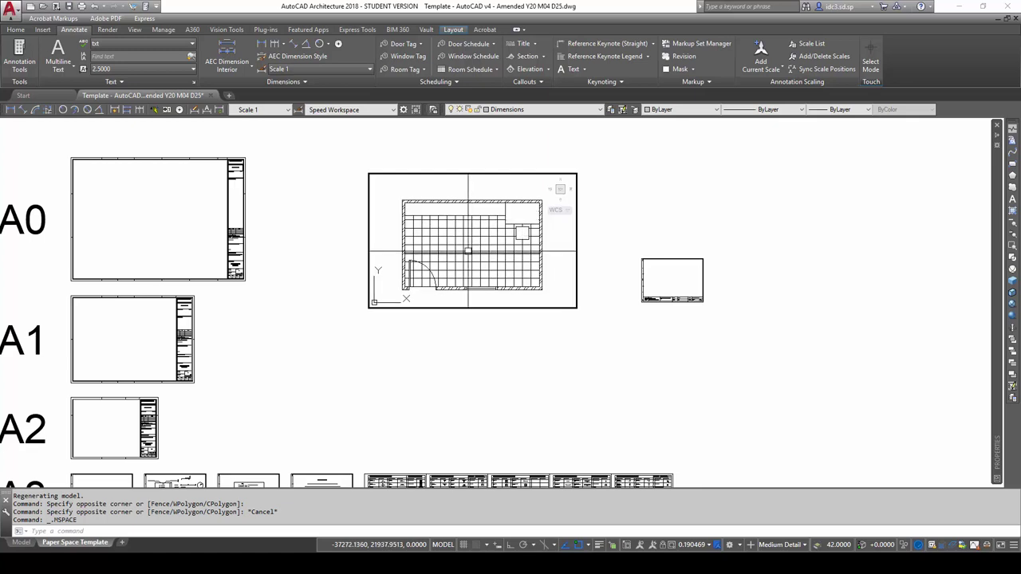
{"action": "left_click", "coordinate": [700, 548]}
{"action": "left_click", "coordinate": [629, 339]}
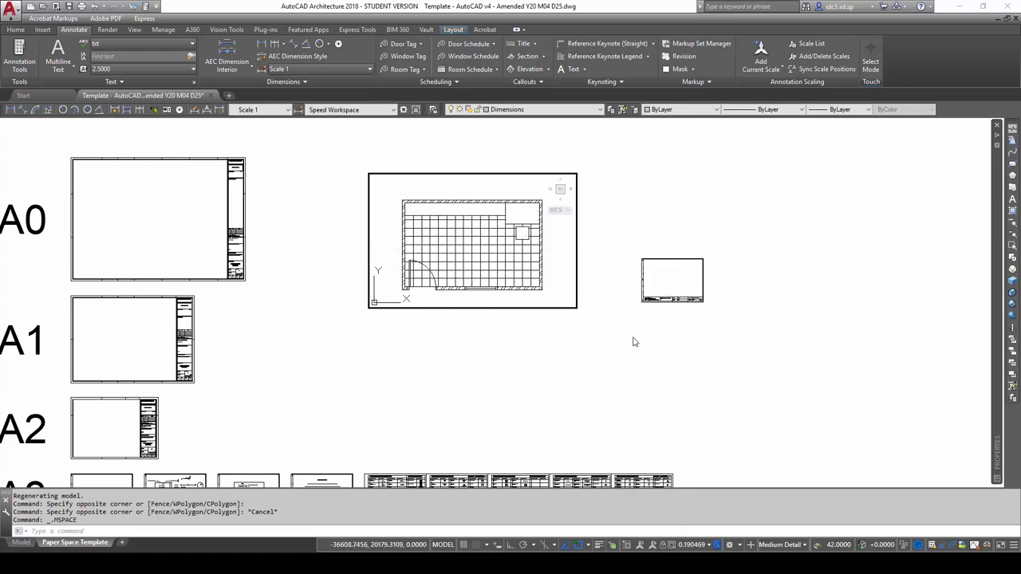
Step: Return to paper space and reselect the viewport with a crossing window
{"action": "double_click", "coordinate": [545, 335]}
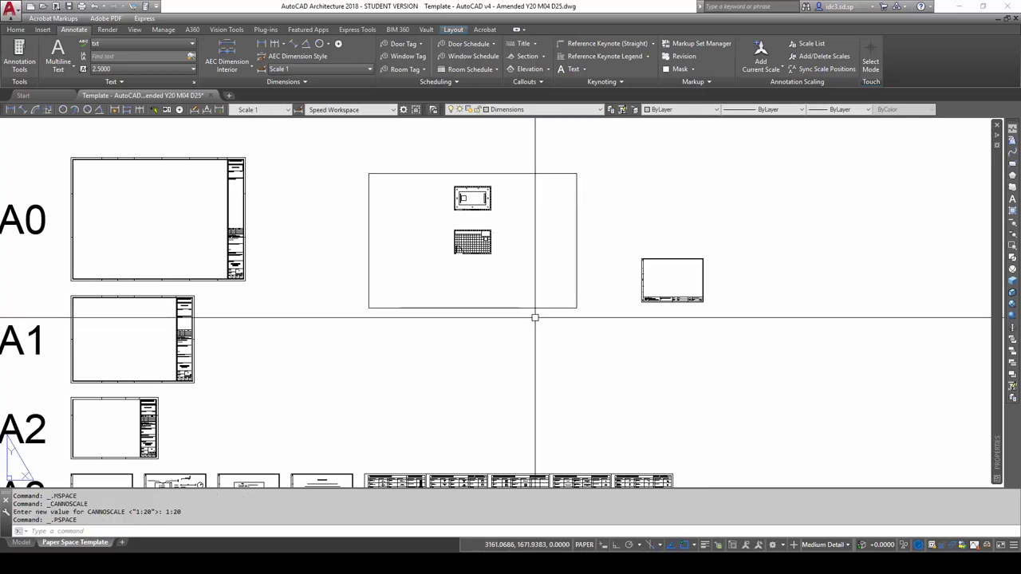
{"action": "key", "text": "Escape"}
{"action": "key", "text": "Escape"}
{"action": "left_click", "coordinate": [521, 307]}
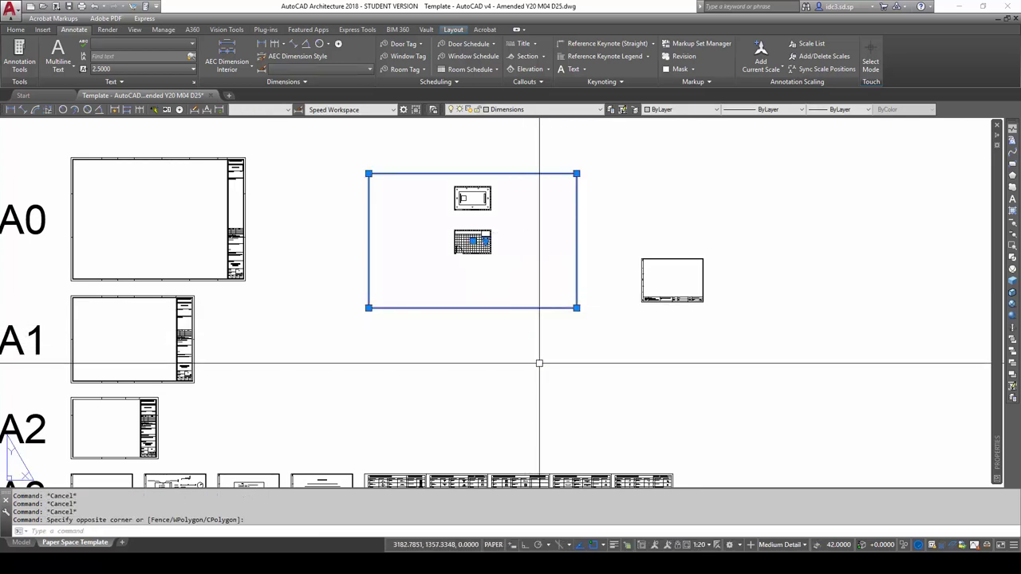
{"action": "left_click", "coordinate": [516, 329]}
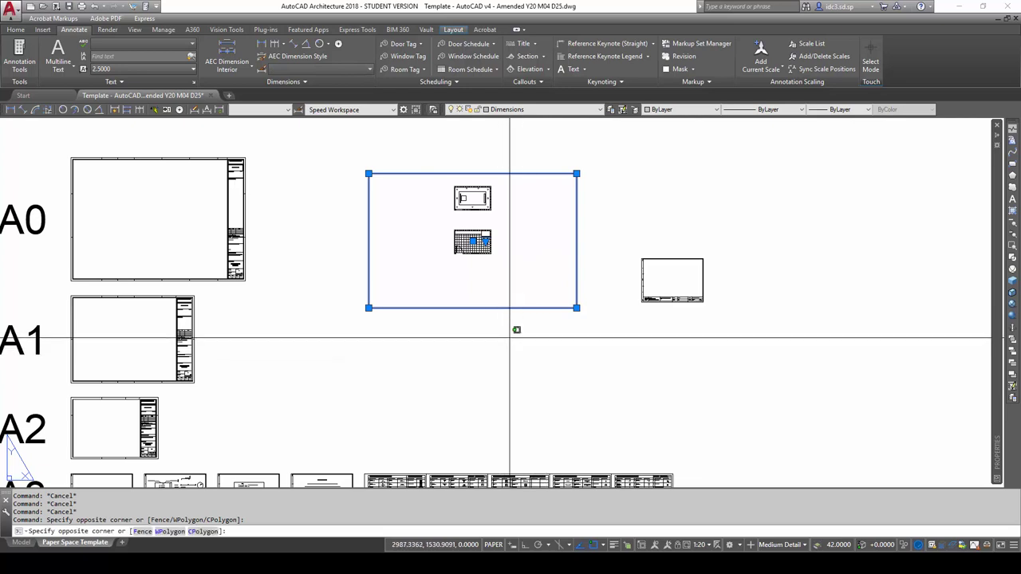
{"action": "key", "text": "Escape"}
{"action": "key", "text": "Escape"}
{"action": "left_click", "coordinate": [565, 346]}
{"action": "left_click", "coordinate": [529, 292]}
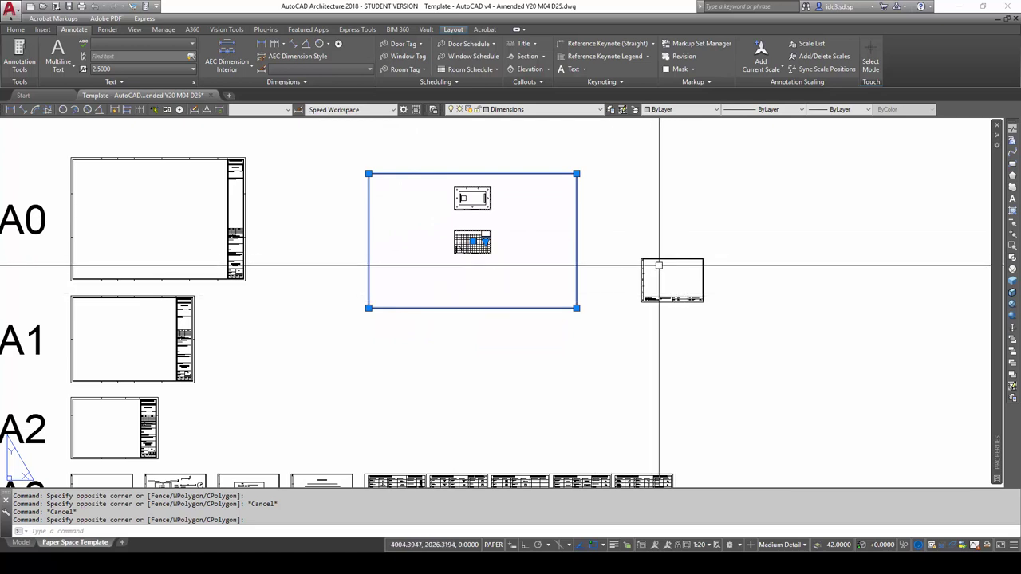
Step: Choose Defpoints in the Layer Control dropdown, replacing Dimensions as current layer
{"action": "left_click", "coordinate": [600, 110]}
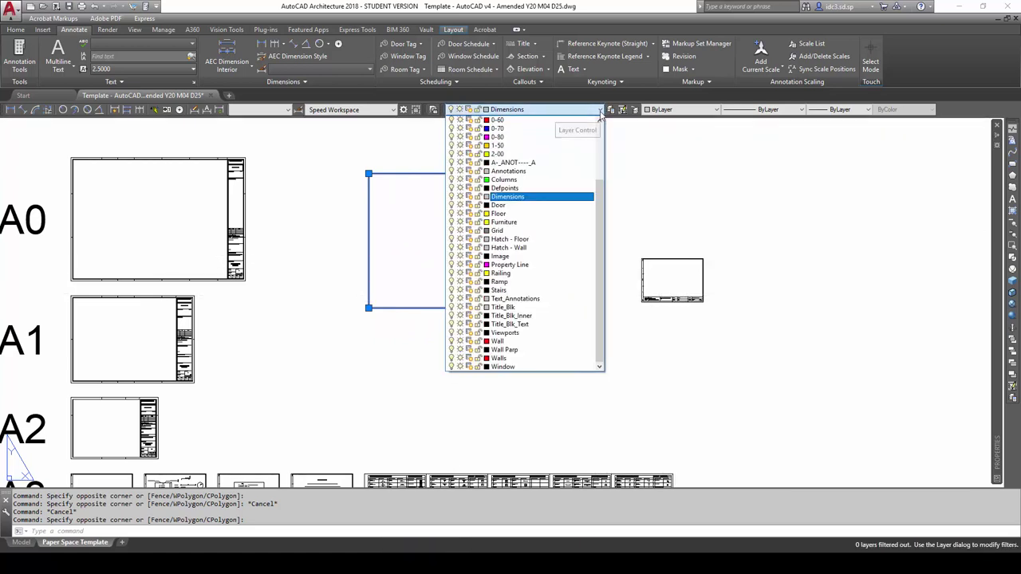
{"action": "key", "text": "Escape"}
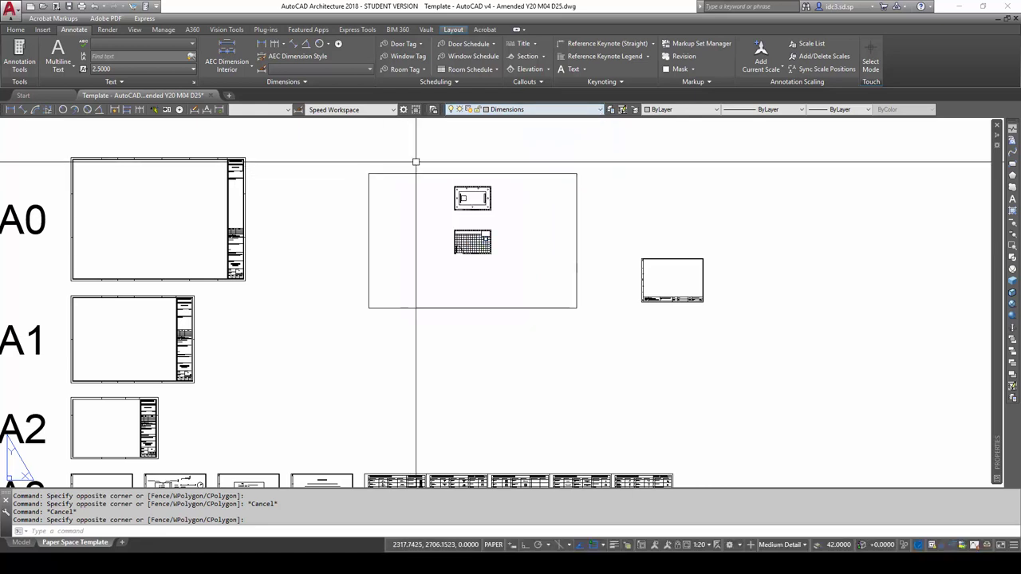
{"action": "left_click", "coordinate": [600, 111]}
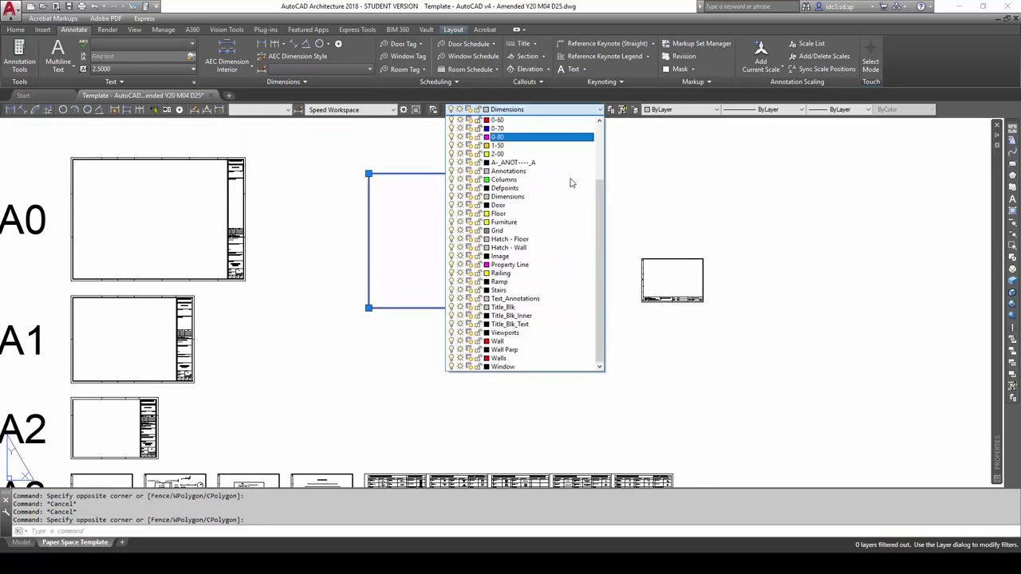
{"action": "left_click", "coordinate": [522, 189]}
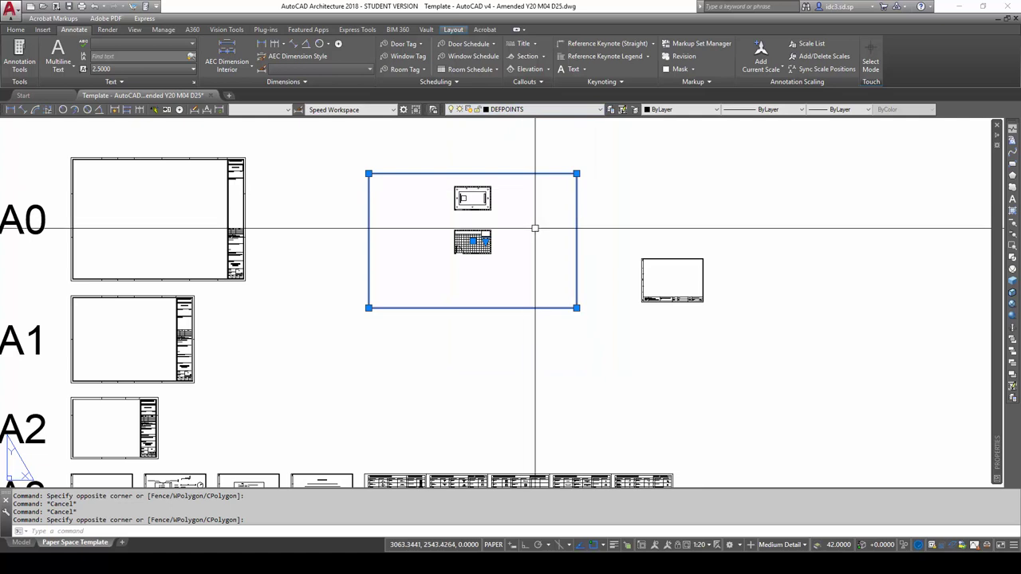
Step: Move the viewport onto the copied A3 sheet, then shift it slightly right and down
{"action": "scroll", "coordinate": [561, 297], "scroll_direction": "up", "scroll_amount": 2}
{"action": "scroll", "coordinate": [533, 284], "scroll_direction": "down", "scroll_amount": 2}
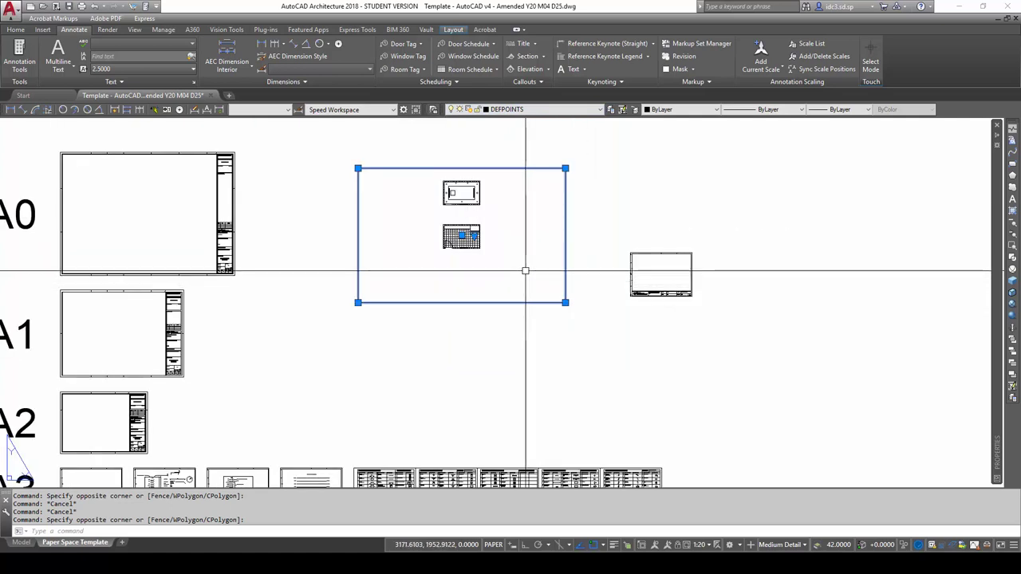
{"action": "type", "text": "m"}
{"action": "key", "text": "Return"}
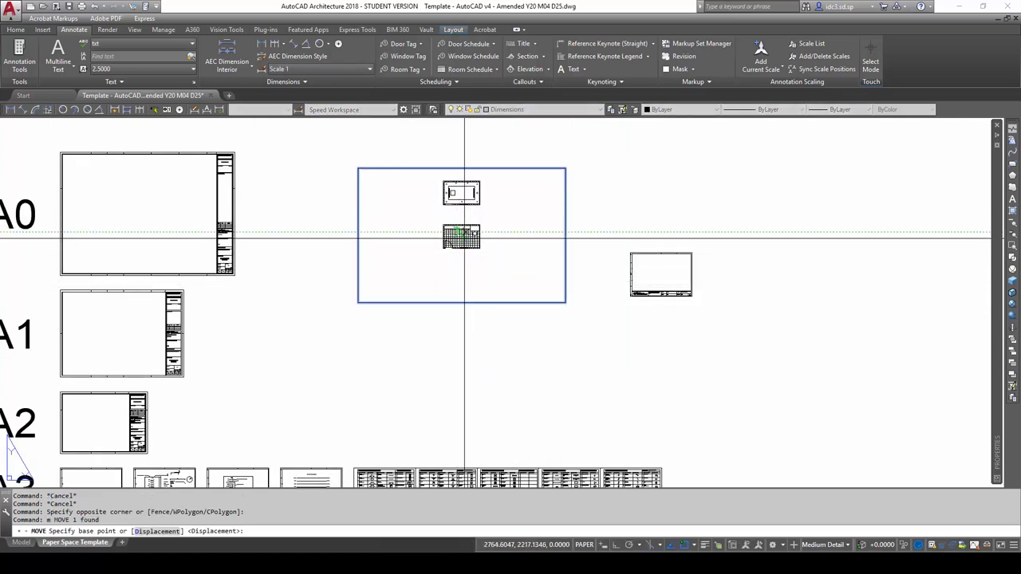
{"action": "left_click", "coordinate": [463, 238]}
{"action": "scroll", "coordinate": [678, 279], "scroll_direction": "up", "scroll_amount": 8}
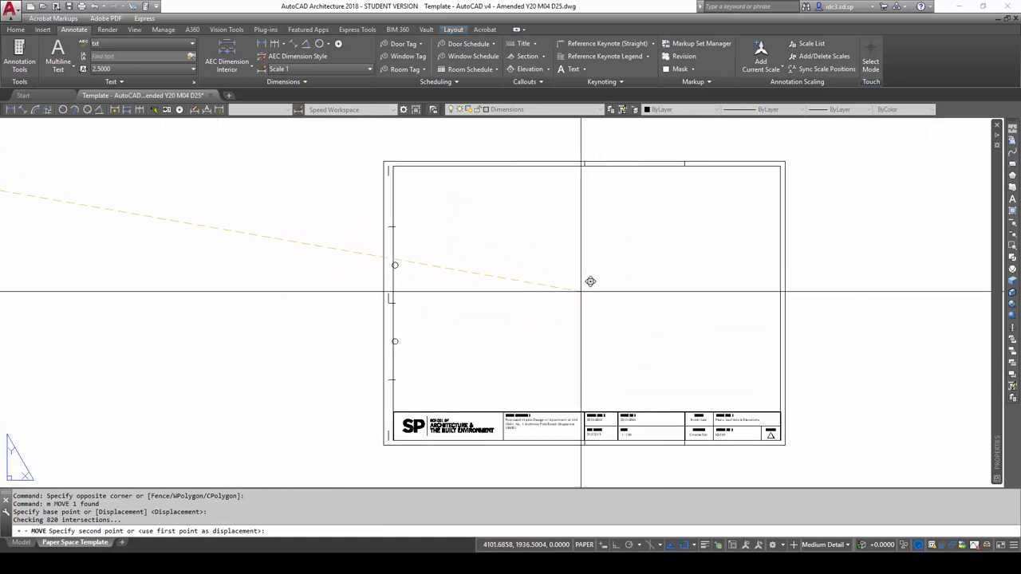
{"action": "left_click", "coordinate": [643, 286]}
{"action": "left_click", "coordinate": [694, 292]}
{"action": "key", "text": "Escape"}
{"action": "key", "text": "Escape"}
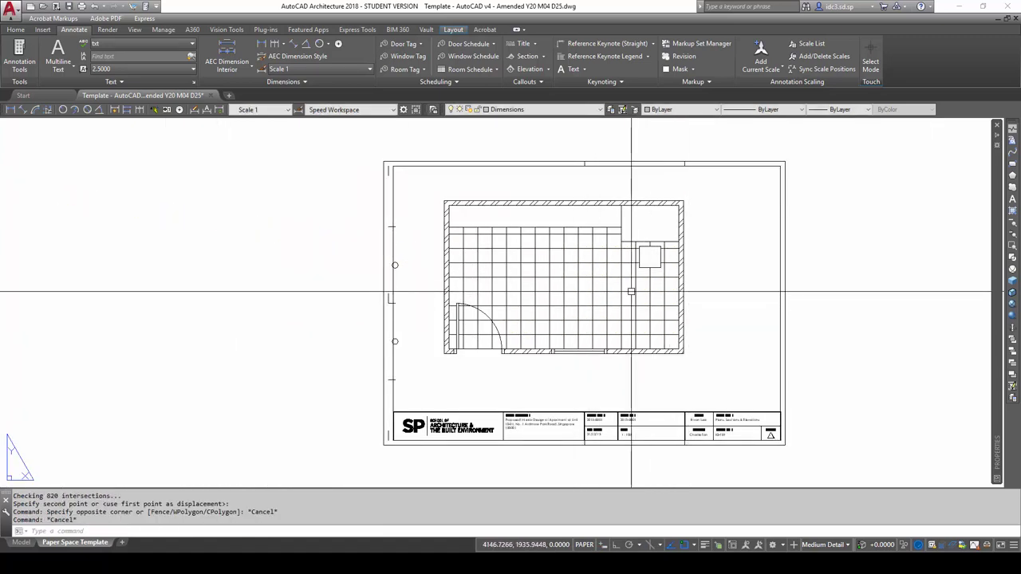
{"action": "key", "text": "Return"}
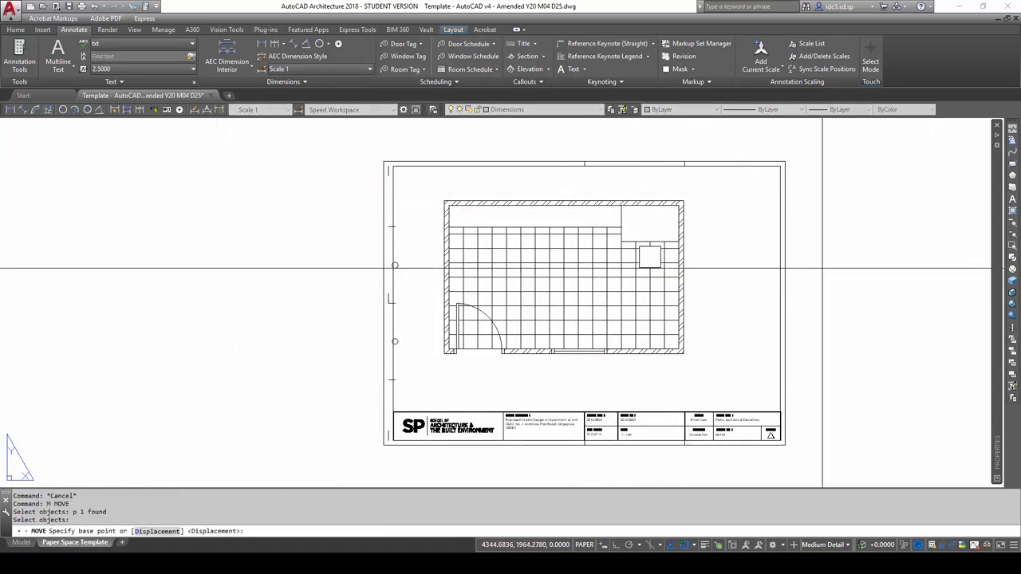
{"action": "left_click", "coordinate": [821, 270]}
{"action": "left_click", "coordinate": [845, 281]}
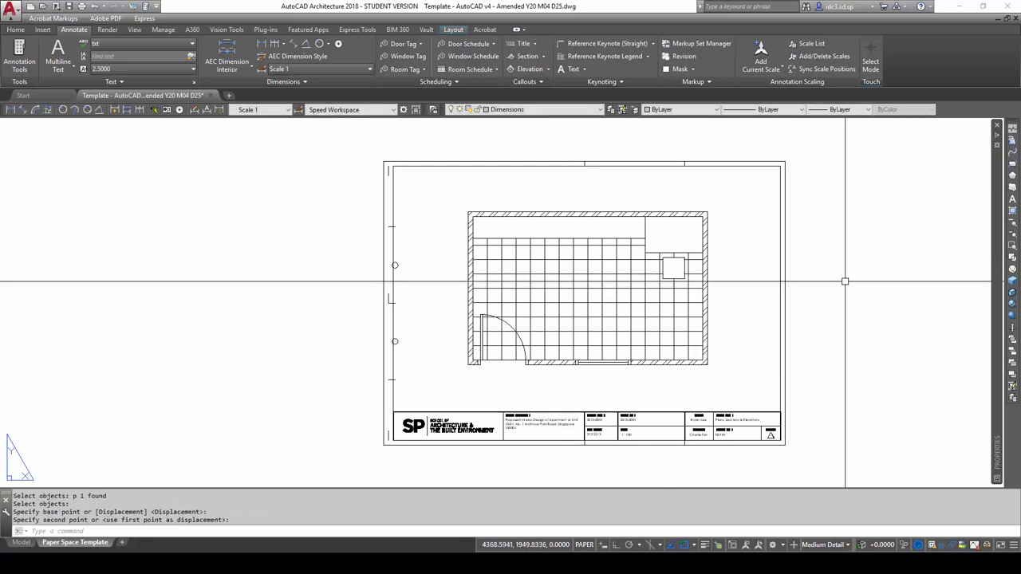
Step: Stretch the viewport's lower-right and upper-left grips around the floor plan, then clear the selection
{"action": "scroll", "coordinate": [862, 319], "scroll_direction": "down", "scroll_amount": 6}
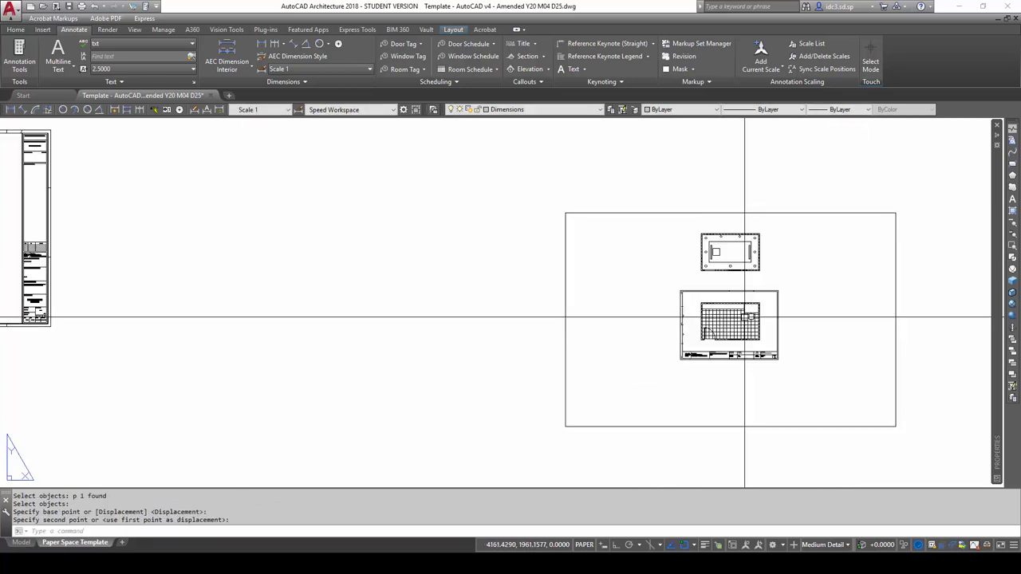
{"action": "left_click", "coordinate": [912, 455]}
{"action": "left_click", "coordinate": [885, 413]}
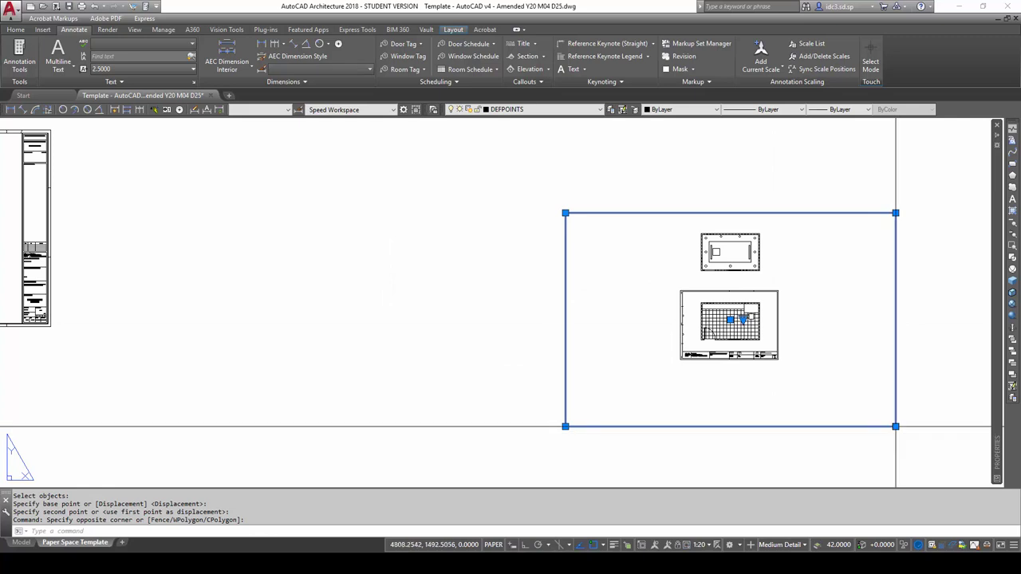
{"action": "left_click", "coordinate": [896, 427]}
{"action": "scroll", "coordinate": [708, 230], "scroll_direction": "up", "scroll_amount": 5}
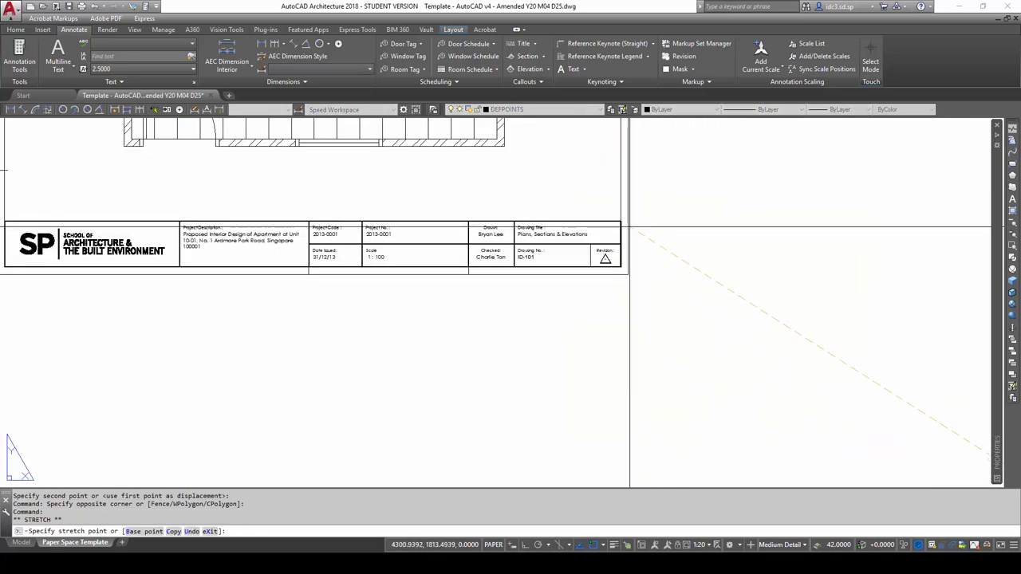
{"action": "scroll", "coordinate": [687, 258], "scroll_direction": "down", "scroll_amount": 6}
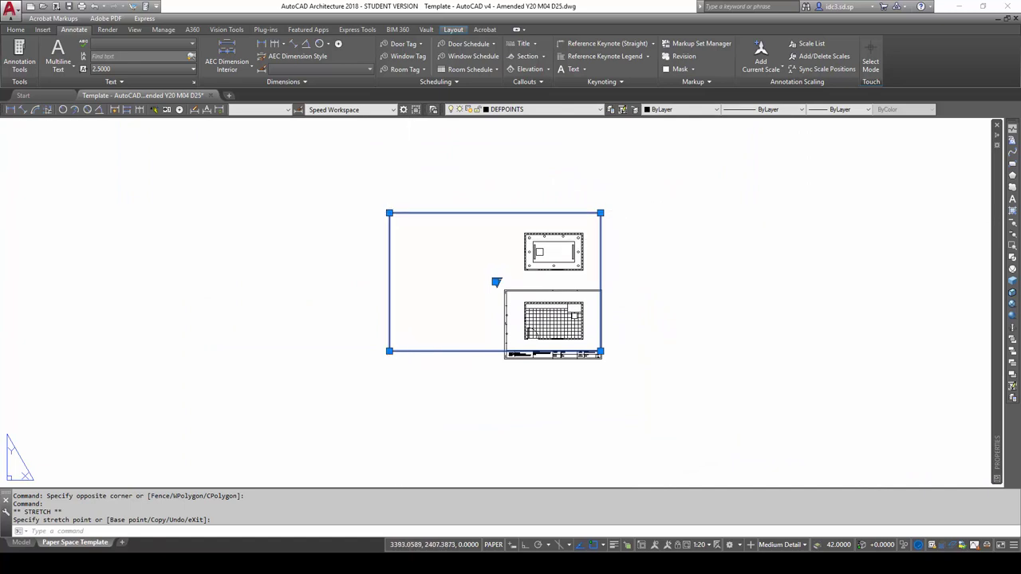
{"action": "left_click", "coordinate": [389, 213]}
{"action": "scroll", "coordinate": [497, 279], "scroll_direction": "up", "scroll_amount": 6}
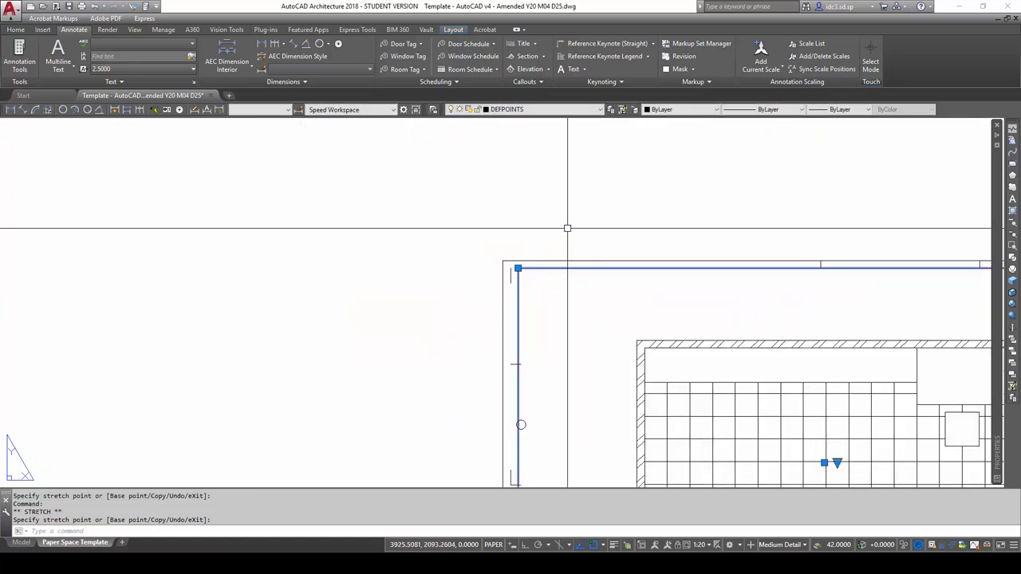
{"action": "scroll", "coordinate": [562, 263], "scroll_direction": "down", "scroll_amount": 7}
{"action": "key", "text": "Escape"}
{"action": "key", "text": "Escape"}
{"action": "scroll", "coordinate": [561, 261], "scroll_direction": "up", "scroll_amount": 4}
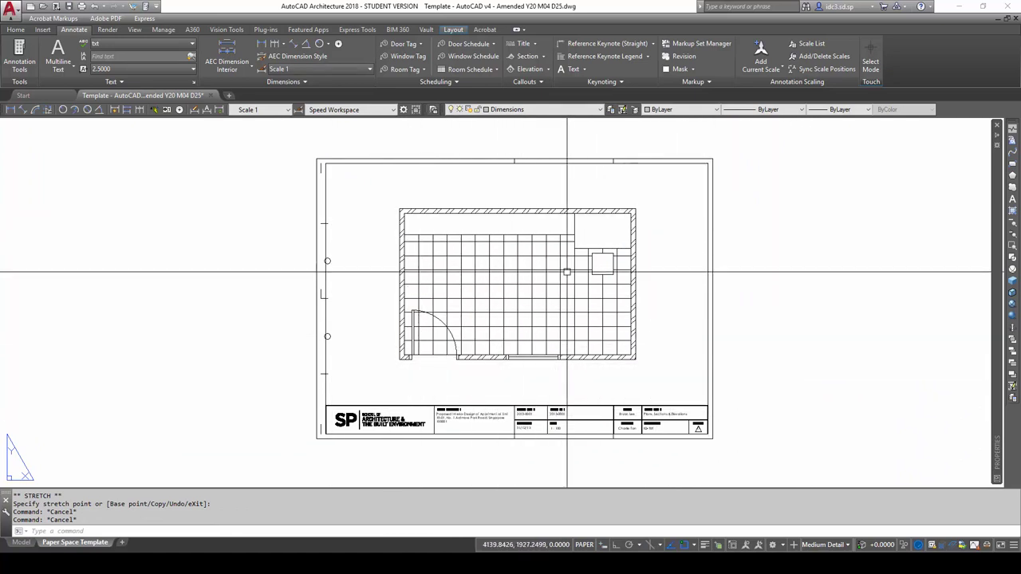
{"action": "scroll", "coordinate": [421, 284], "scroll_direction": "up", "scroll_amount": 1}
{"action": "scroll", "coordinate": [461, 221], "scroll_direction": "down", "scroll_amount": 1}
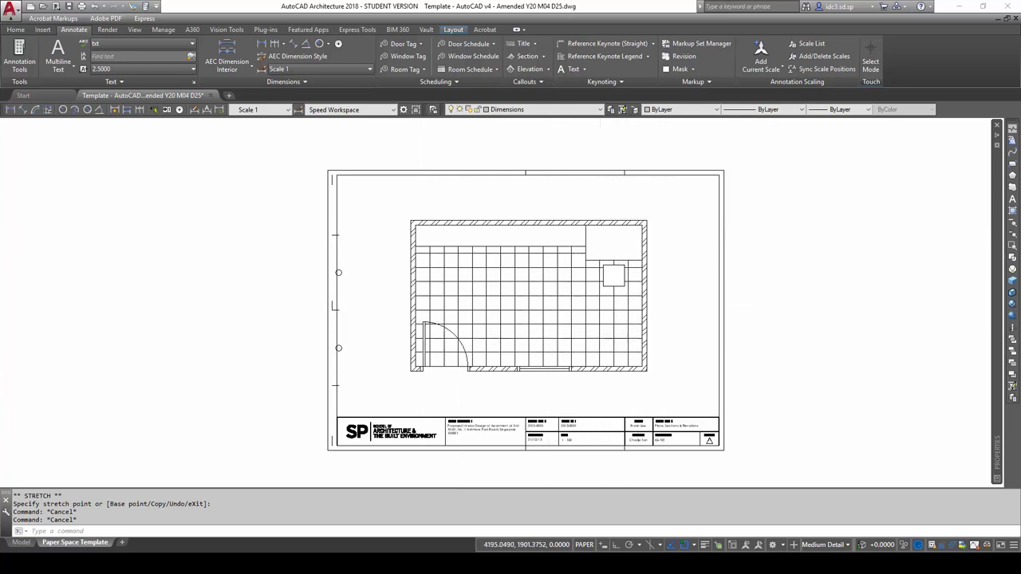
{"action": "scroll", "coordinate": [651, 268], "scroll_direction": "down", "scroll_amount": 5}
{"action": "scroll", "coordinate": [449, 360], "scroll_direction": "up", "scroll_amount": 2}
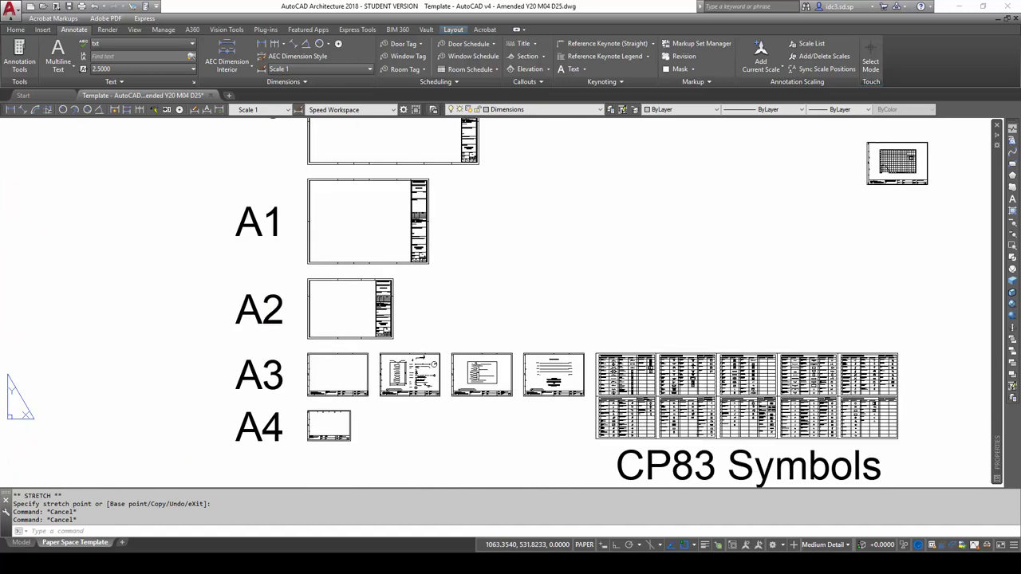
Step: Copy the symbols A3 sheet beside the plan sheet and regenerate the display
{"action": "left_click", "coordinate": [371, 345]}
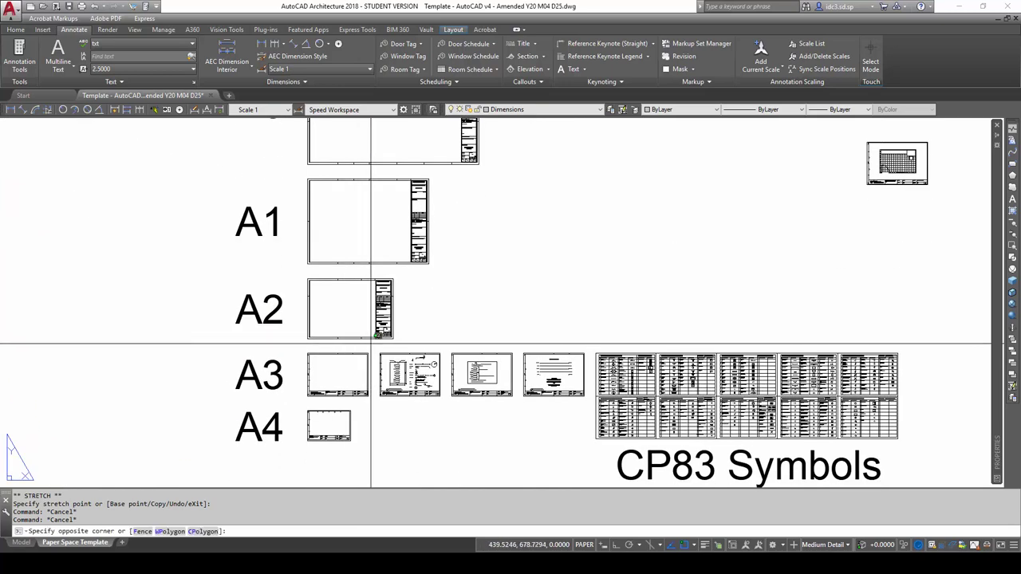
{"action": "left_click", "coordinate": [442, 416]}
{"action": "type", "text": "c"}
{"action": "key", "text": "Return"}
{"action": "left_click", "coordinate": [405, 383]}
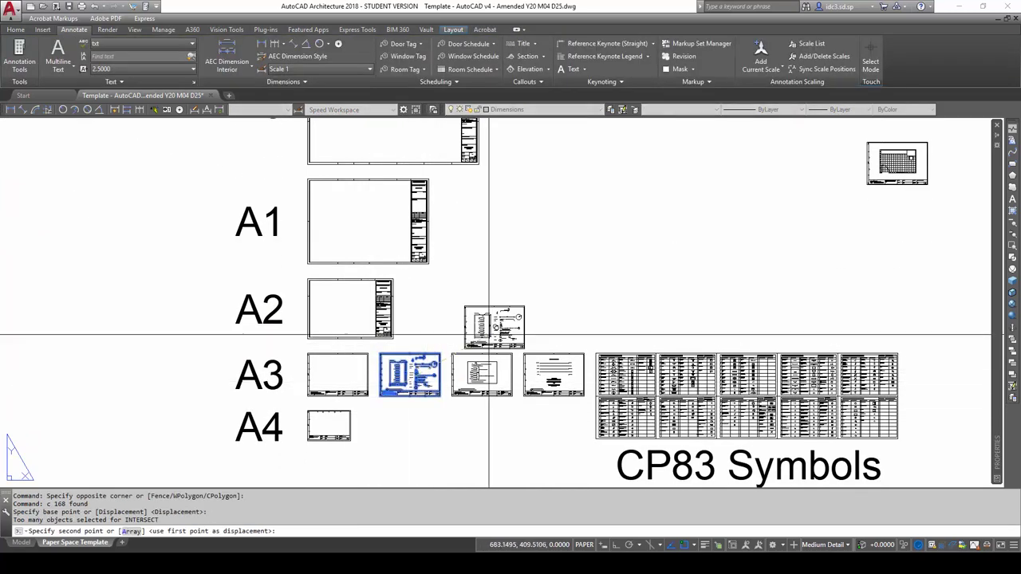
{"action": "middle_click_drag", "start_coordinate": [866, 213], "coordinate": [485, 319]}
{"action": "scroll", "coordinate": [612, 281], "scroll_direction": "up", "scroll_amount": 2}
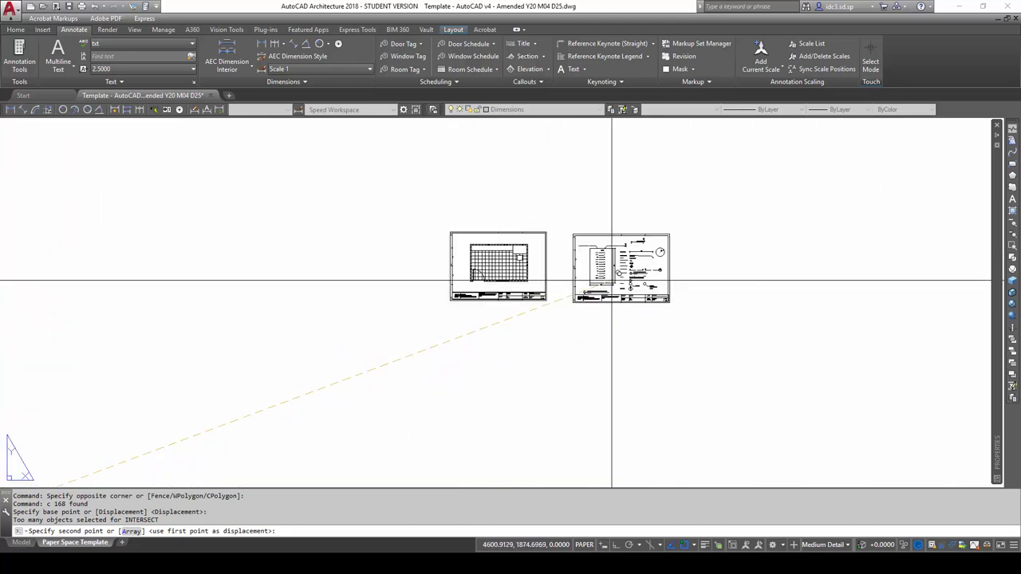
{"action": "scroll", "coordinate": [594, 281], "scroll_direction": "up", "scroll_amount": 4}
{"action": "left_click", "coordinate": [594, 280]}
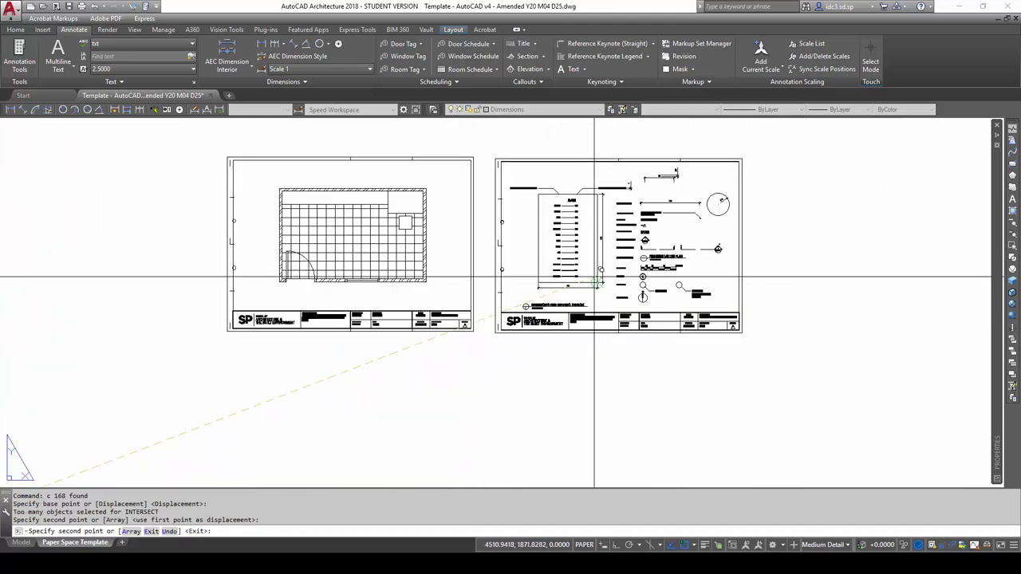
{"action": "key", "text": "Escape"}
{"action": "key", "text": "Escape"}
{"action": "key", "text": "Escape"}
{"action": "type", "text": "rea"}
{"action": "key", "text": "Return"}
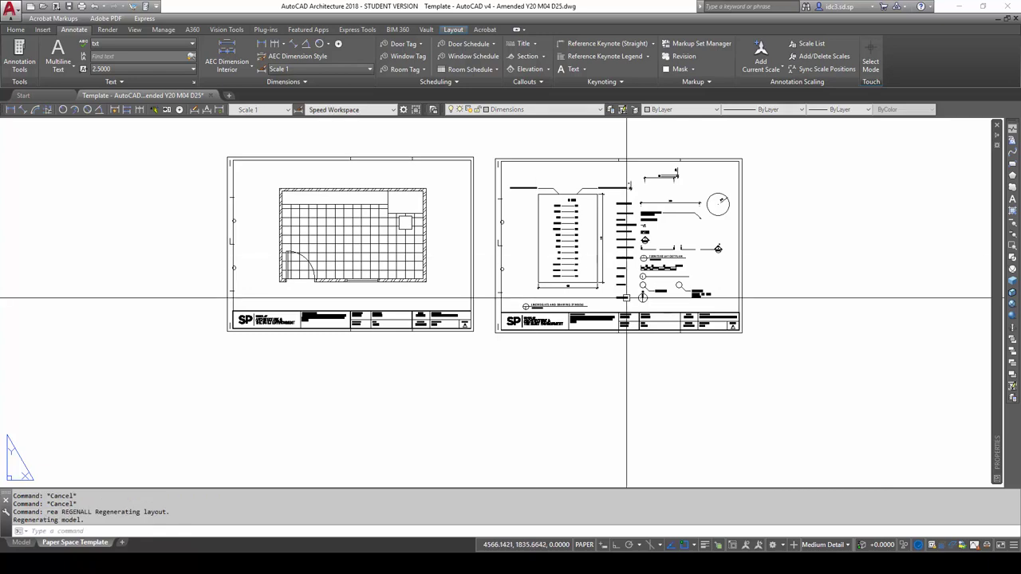
Step: Copy the FURNITURE LAYOUT PLAN title tag to below the floor plan
{"action": "scroll", "coordinate": [627, 296], "scroll_direction": "up", "scroll_amount": 4}
{"action": "middle_click_drag", "start_coordinate": [719, 193], "coordinate": [716, 294]}
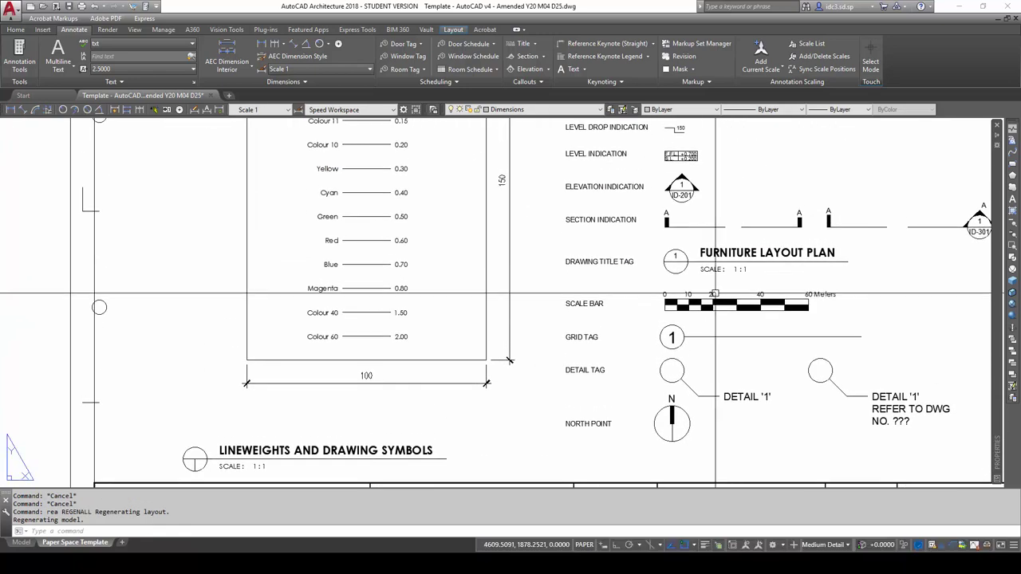
{"action": "left_click", "coordinate": [751, 273]}
{"action": "left_click", "coordinate": [673, 255]}
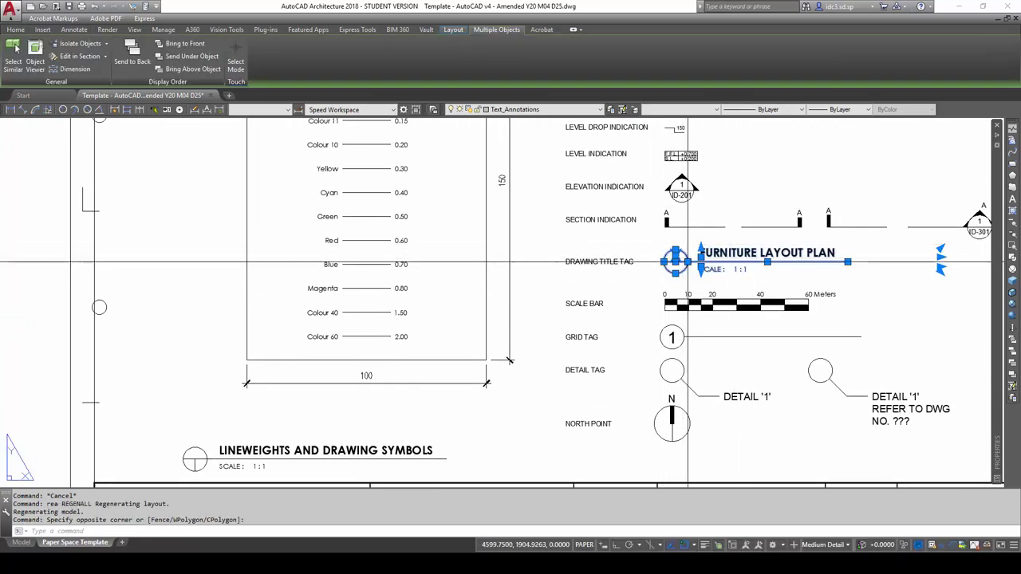
{"action": "type", "text": "c"}
{"action": "key", "text": "Return"}
{"action": "left_click", "coordinate": [675, 260]}
{"action": "scroll", "coordinate": [563, 303], "scroll_direction": "down", "scroll_amount": 6}
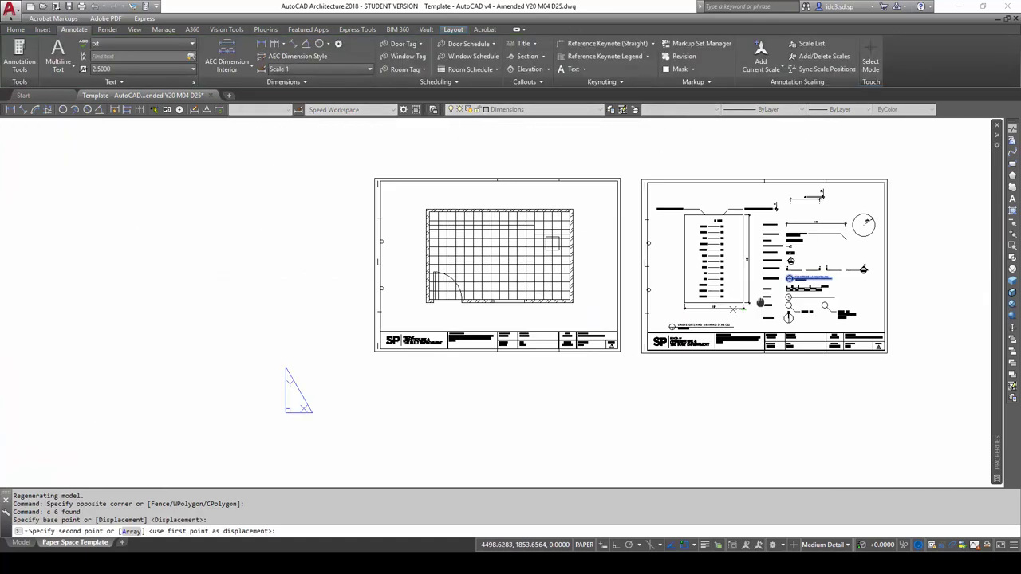
{"action": "scroll", "coordinate": [564, 303], "scroll_direction": "up", "scroll_amount": 5}
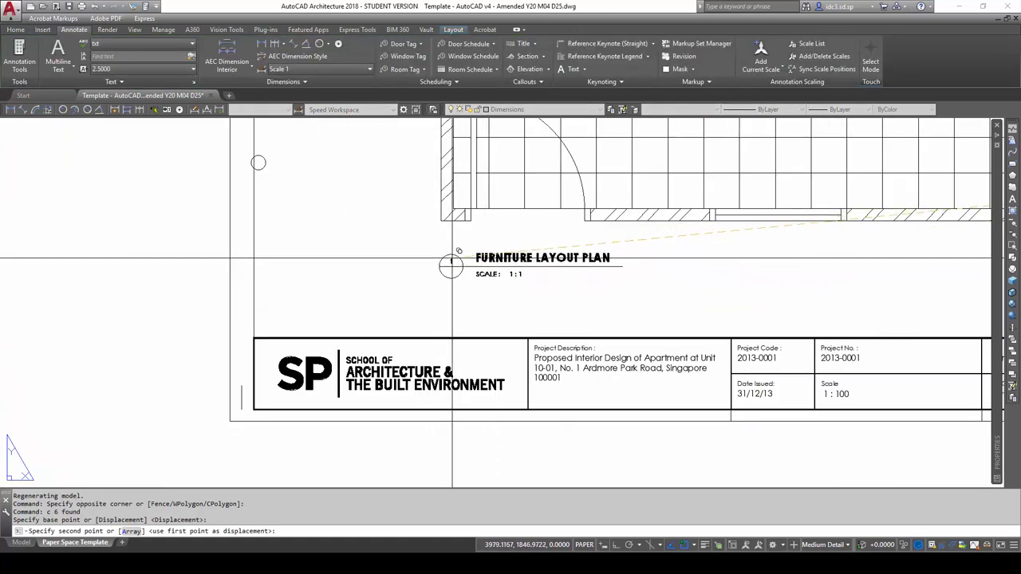
{"action": "left_click", "coordinate": [452, 266]}
{"action": "key", "text": "Escape"}
{"action": "key", "text": "Escape"}
Step: Change the new title's scale text to 1 : 20
{"action": "scroll", "coordinate": [520, 270], "scroll_direction": "up", "scroll_amount": 2}
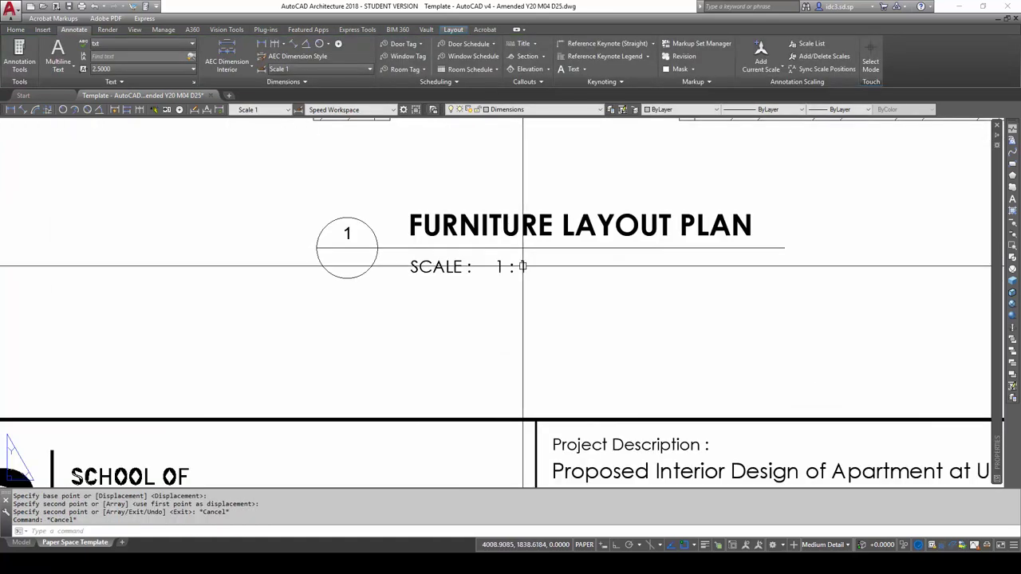
{"action": "double_click", "coordinate": [519, 269]}
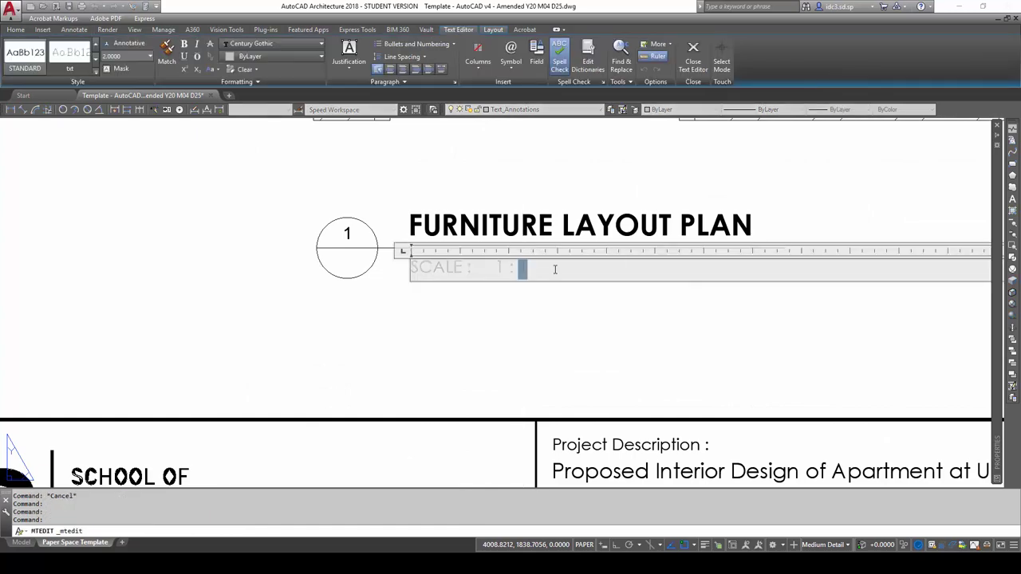
{"action": "left_click", "coordinate": [580, 323]}
{"action": "key", "text": "Escape"}
{"action": "key", "text": "Escape"}
{"action": "key", "text": "Escape"}
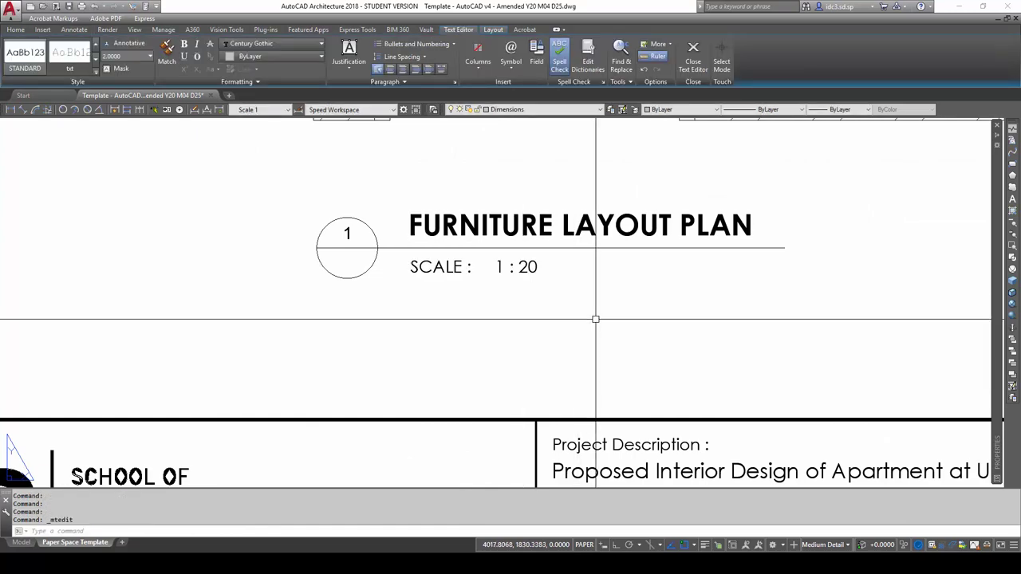
{"action": "scroll", "coordinate": [676, 308], "scroll_direction": "down", "scroll_amount": 4}
{"action": "scroll", "coordinate": [676, 307], "scroll_direction": "down", "scroll_amount": 4}
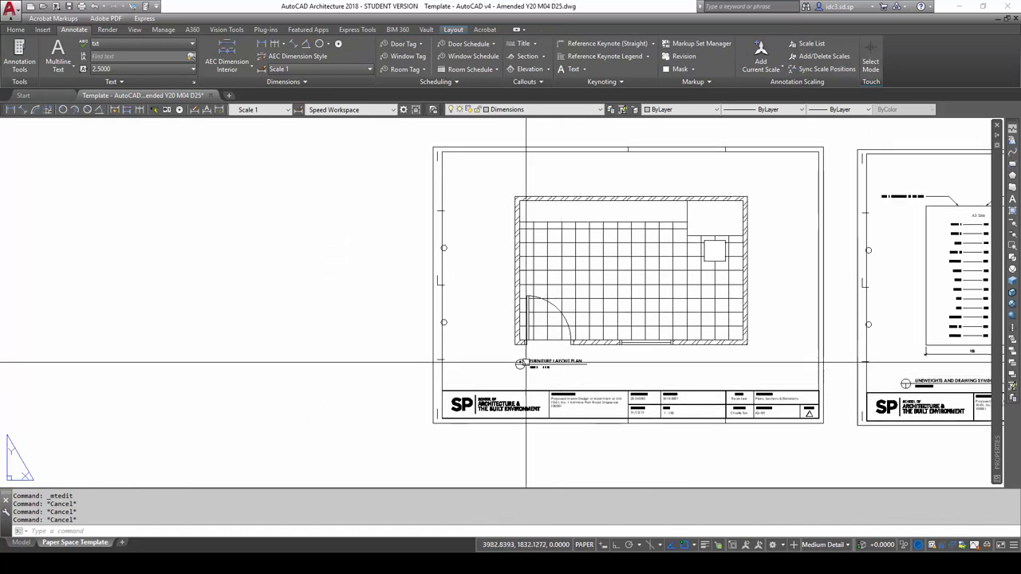
Step: Frame the top of the floor plan and keep the Scale 1 dimension style
{"action": "scroll", "coordinate": [517, 368], "scroll_direction": "up", "scroll_amount": 1}
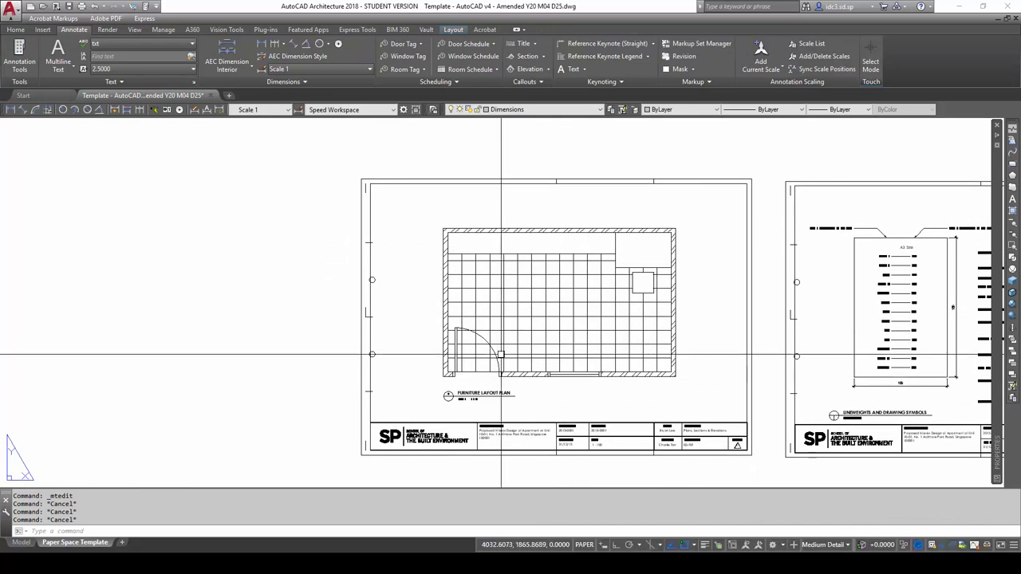
{"action": "scroll", "coordinate": [482, 331], "scroll_direction": "down", "scroll_amount": 1}
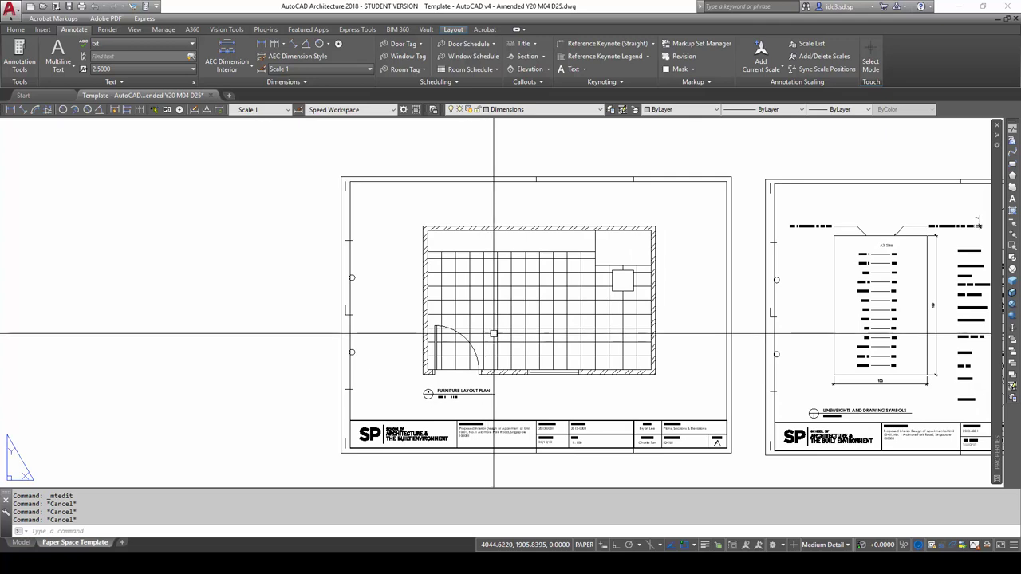
{"action": "middle_click_drag", "start_coordinate": [494, 334], "coordinate": [467, 312]}
{"action": "scroll", "coordinate": [471, 311], "scroll_direction": "down", "scroll_amount": 3}
{"action": "scroll", "coordinate": [476, 282], "scroll_direction": "up", "scroll_amount": 3}
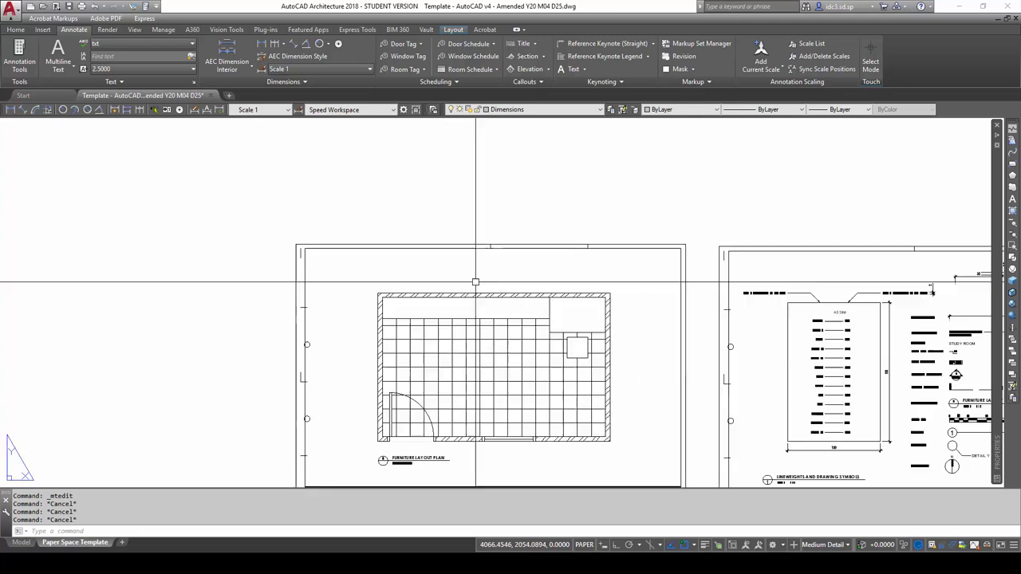
{"action": "scroll", "coordinate": [476, 281], "scroll_direction": "up", "scroll_amount": 2}
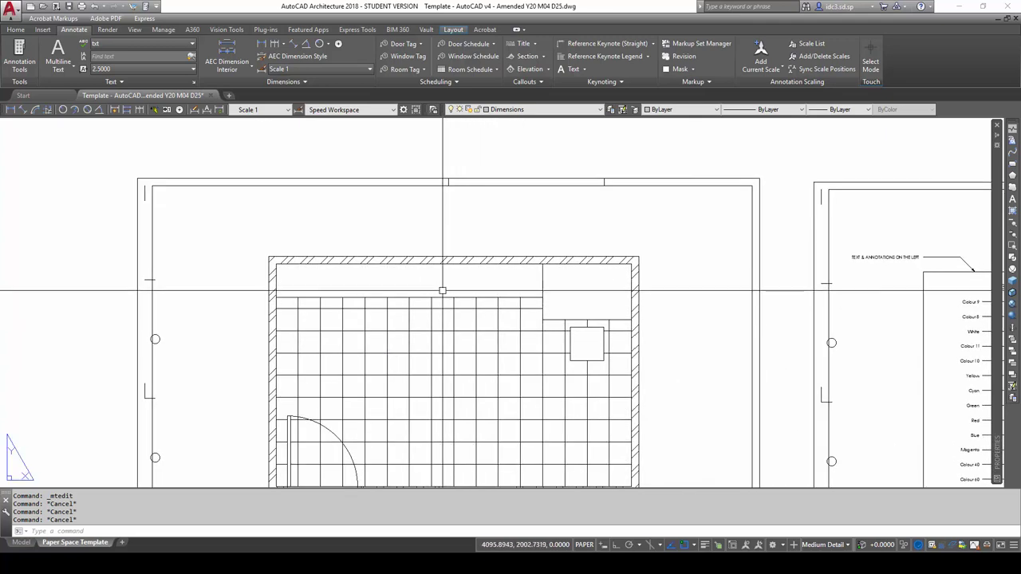
{"action": "middle_click_drag", "start_coordinate": [361, 281], "coordinate": [349, 269]}
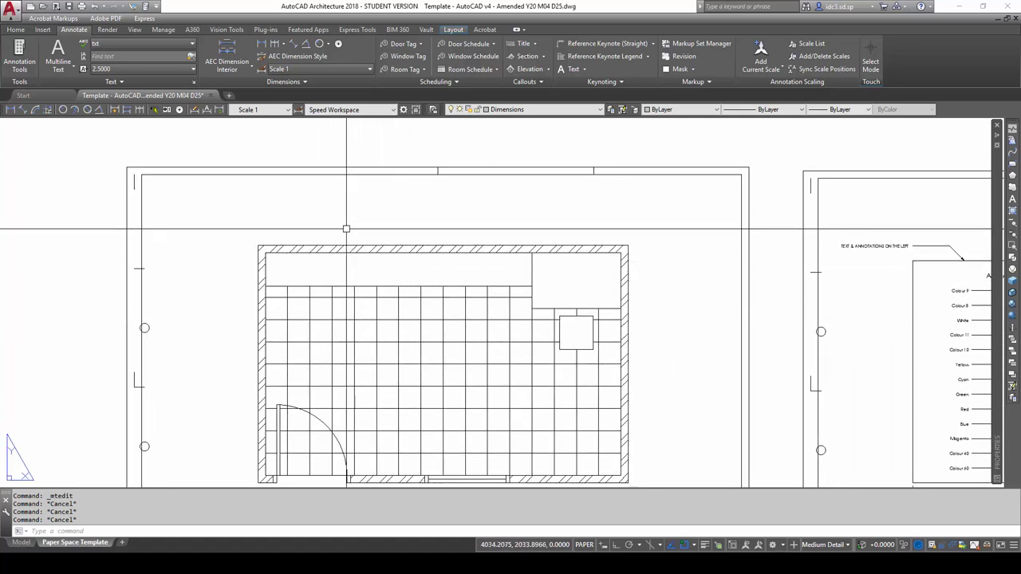
{"action": "middle_click_drag", "start_coordinate": [349, 230], "coordinate": [327, 221]}
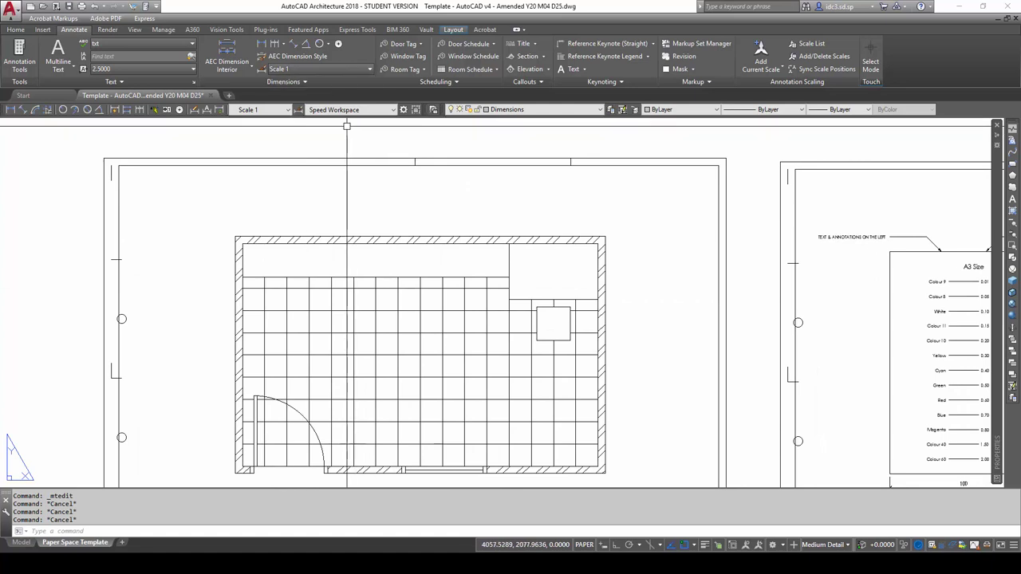
{"action": "left_click", "coordinate": [331, 71]}
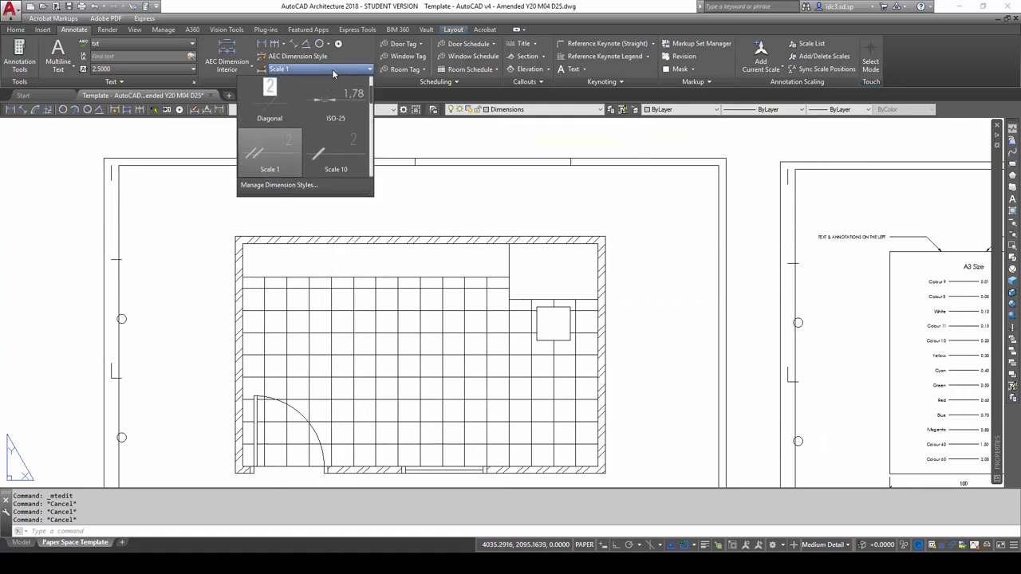
{"action": "left_click", "coordinate": [332, 69]}
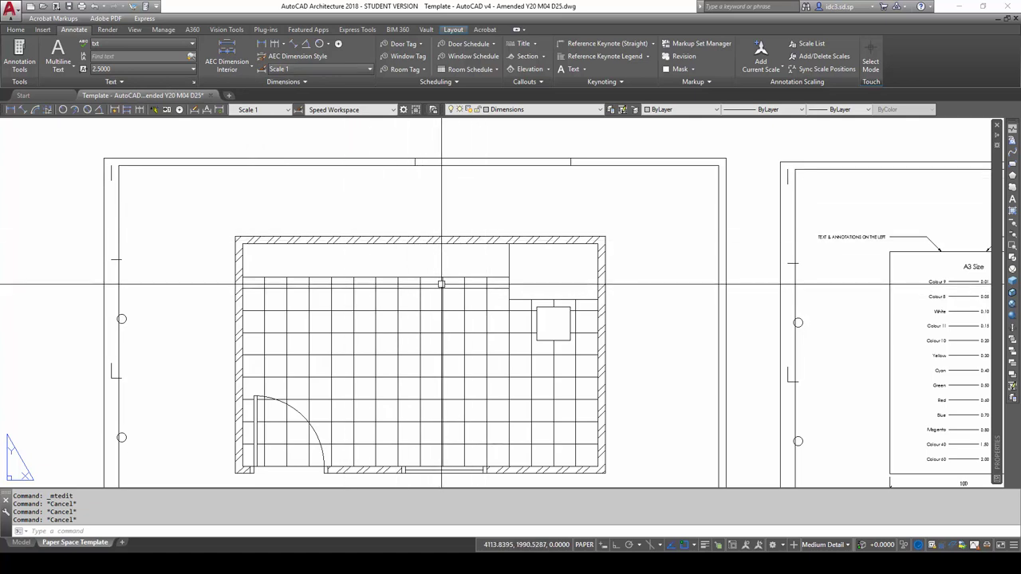
{"action": "left_click", "coordinate": [304, 72]}
{"action": "left_click", "coordinate": [286, 69]}
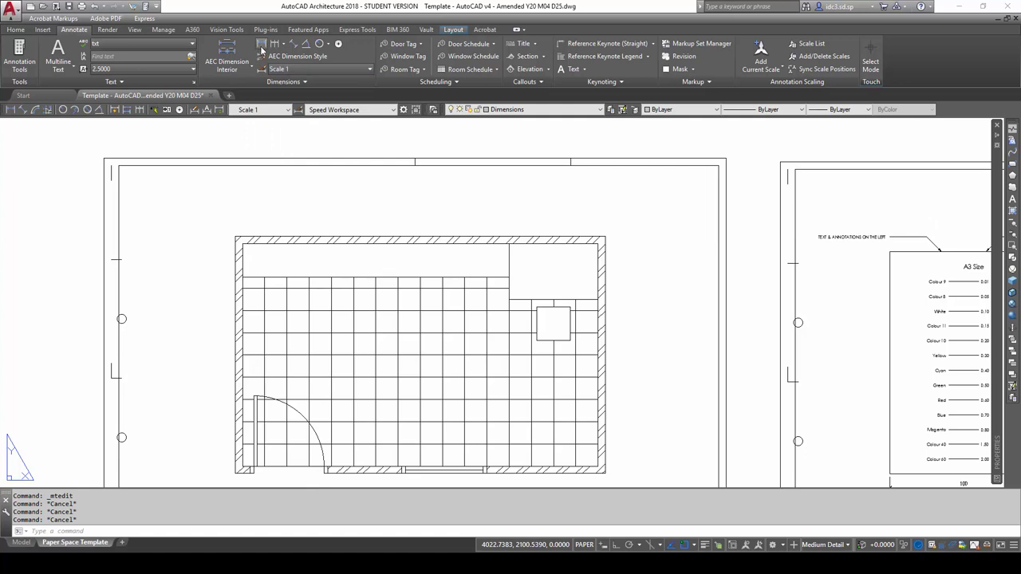
Step: Add a 240 linear dimension above the top wall and a 38 one on the right
{"action": "left_click", "coordinate": [261, 46]}
{"action": "left_click", "coordinate": [241, 243]}
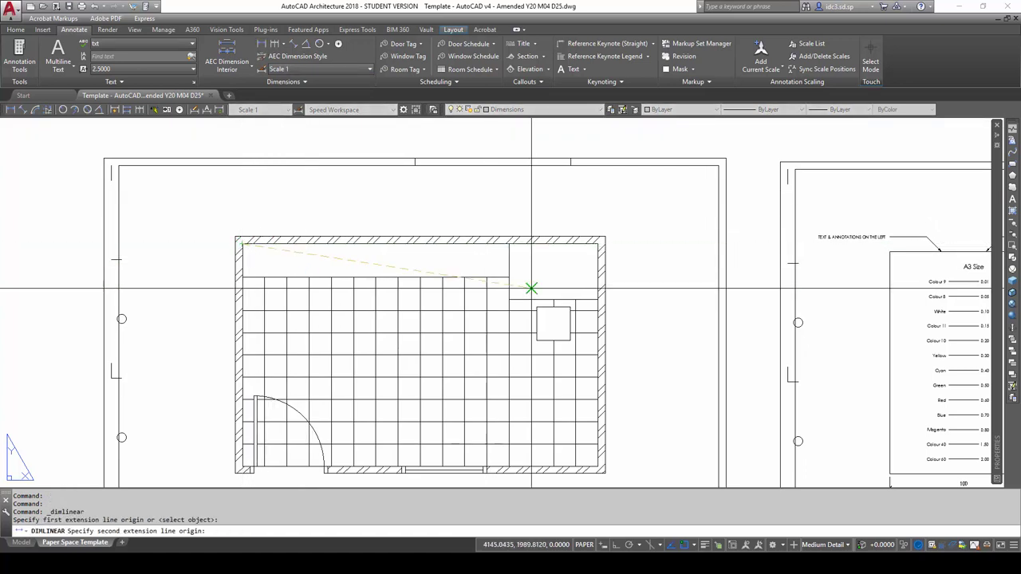
{"action": "left_click", "coordinate": [598, 242]}
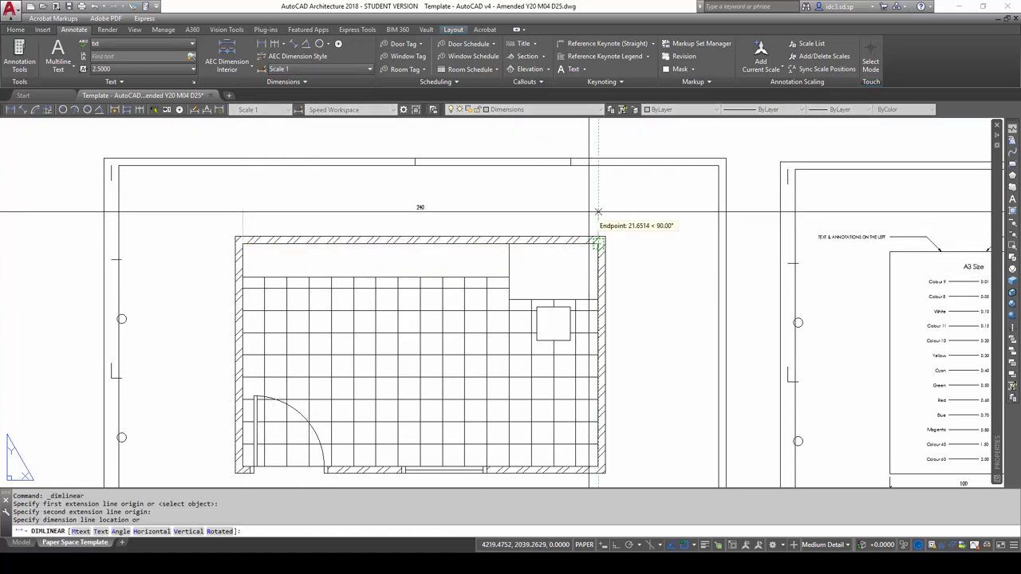
{"action": "left_click", "coordinate": [598, 218]}
{"action": "key", "text": "Return"}
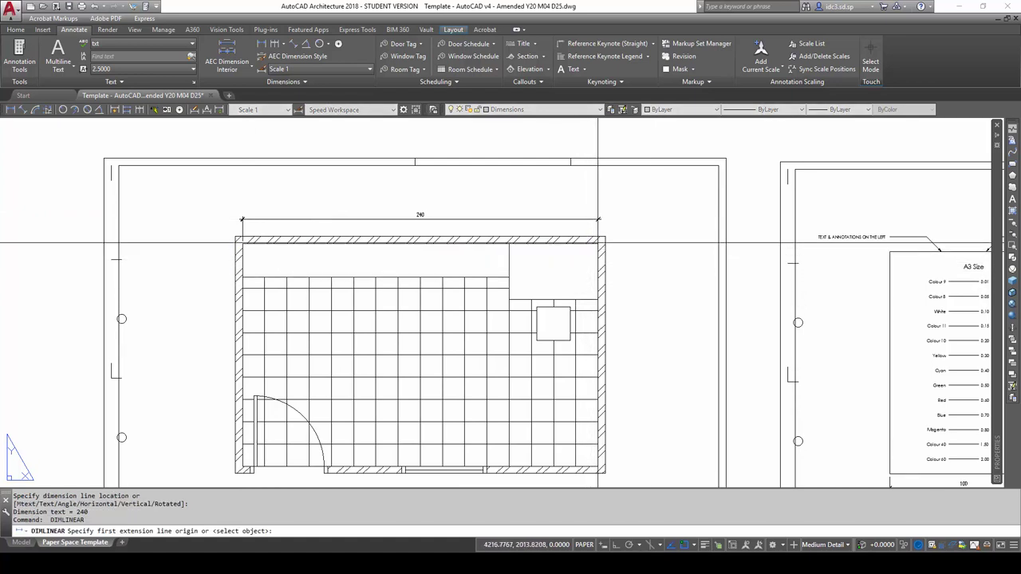
{"action": "left_click", "coordinate": [599, 243]}
{"action": "left_click", "coordinate": [597, 299]}
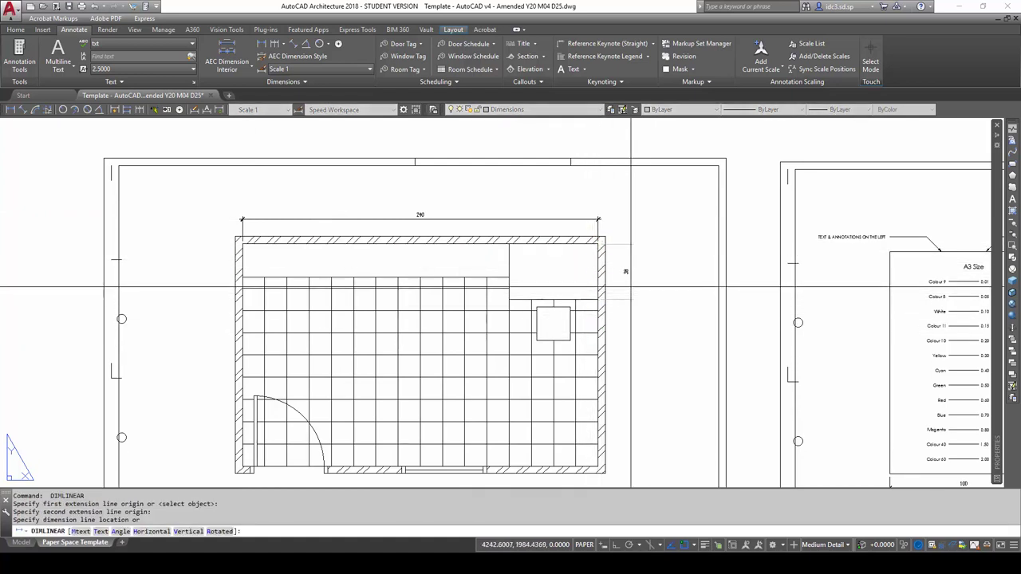
{"action": "left_click", "coordinate": [630, 287]}
Step: Add the 113 and overall 150 right-side dimensions, then switch to Model space
{"action": "key", "text": "Return"}
{"action": "left_click", "coordinate": [592, 299]}
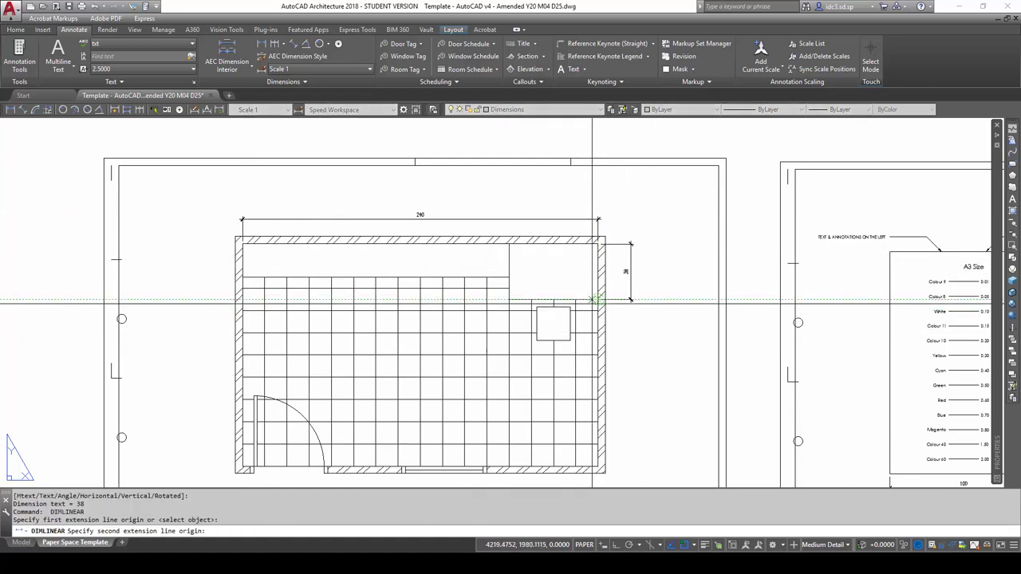
{"action": "left_click", "coordinate": [599, 468]}
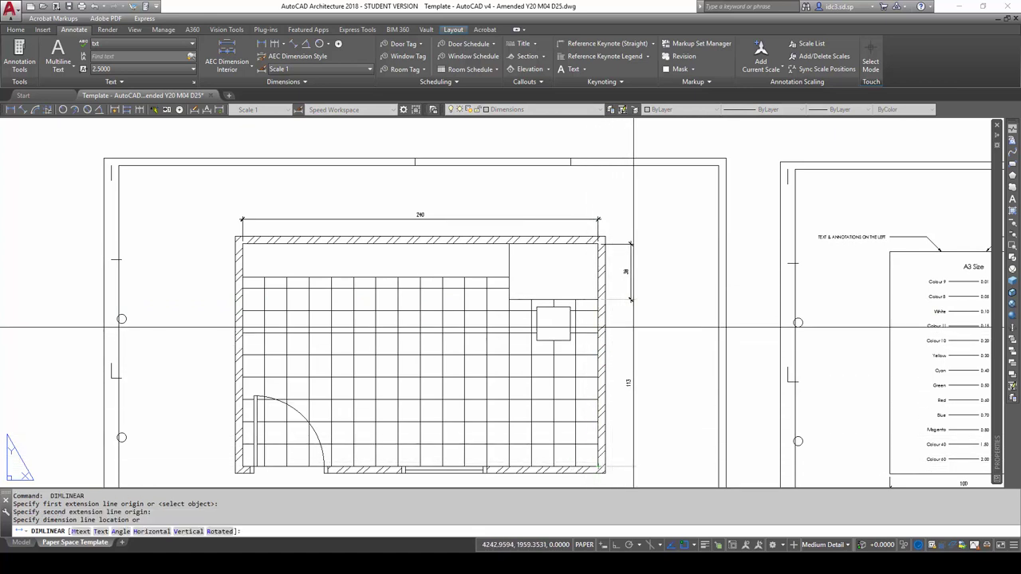
{"action": "left_click", "coordinate": [631, 299]}
{"action": "key", "text": "Return"}
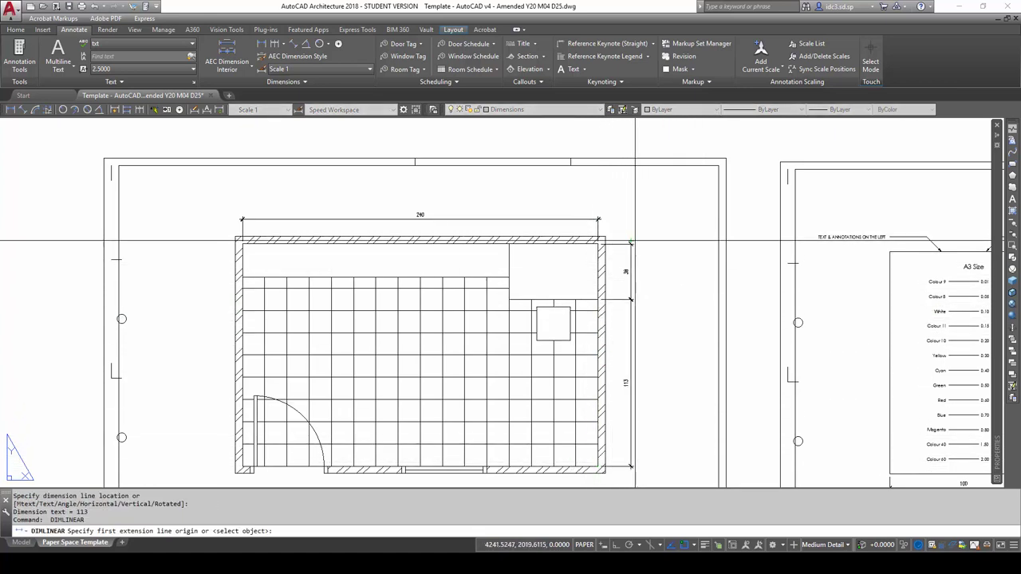
{"action": "left_click", "coordinate": [632, 242]}
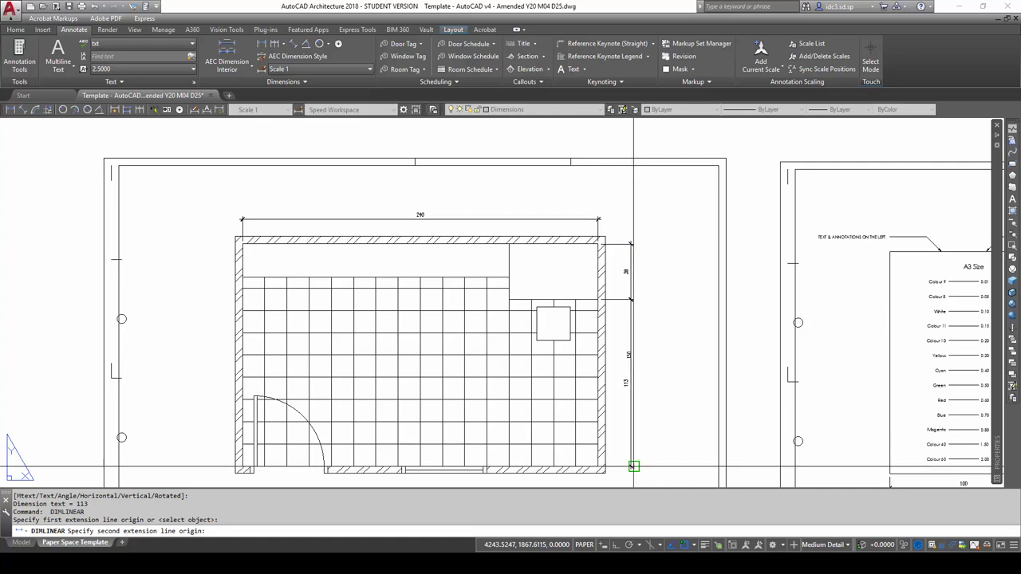
{"action": "left_click", "coordinate": [633, 467]}
{"action": "left_click", "coordinate": [653, 355]}
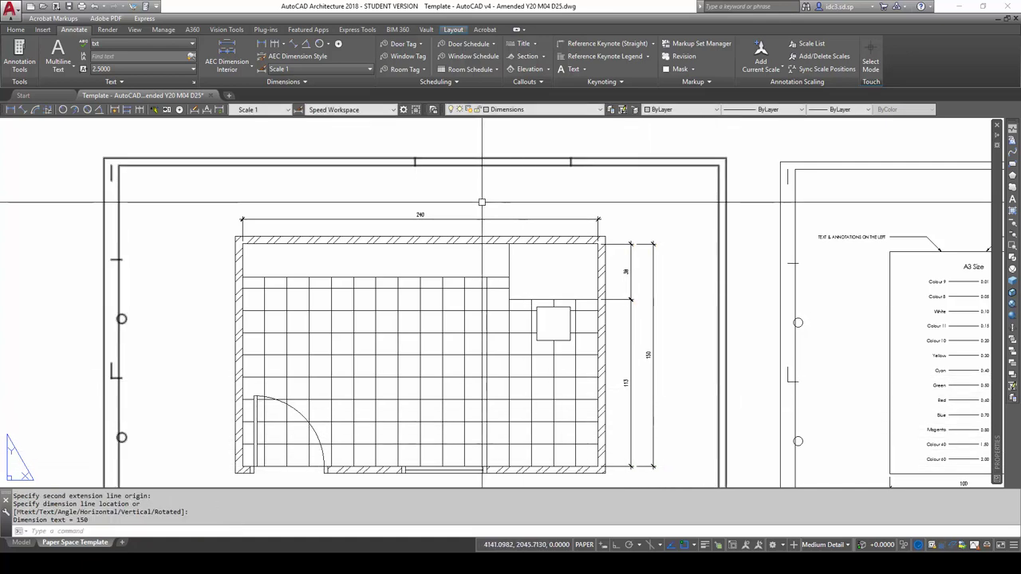
{"action": "middle_click_drag", "start_coordinate": [467, 290], "coordinate": [475, 242]}
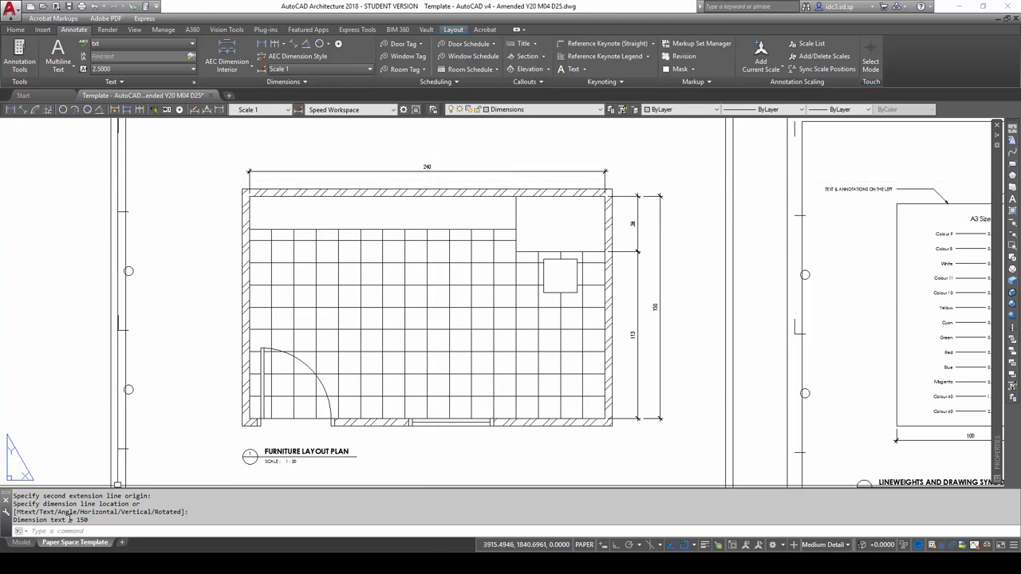
{"action": "left_click", "coordinate": [22, 543]}
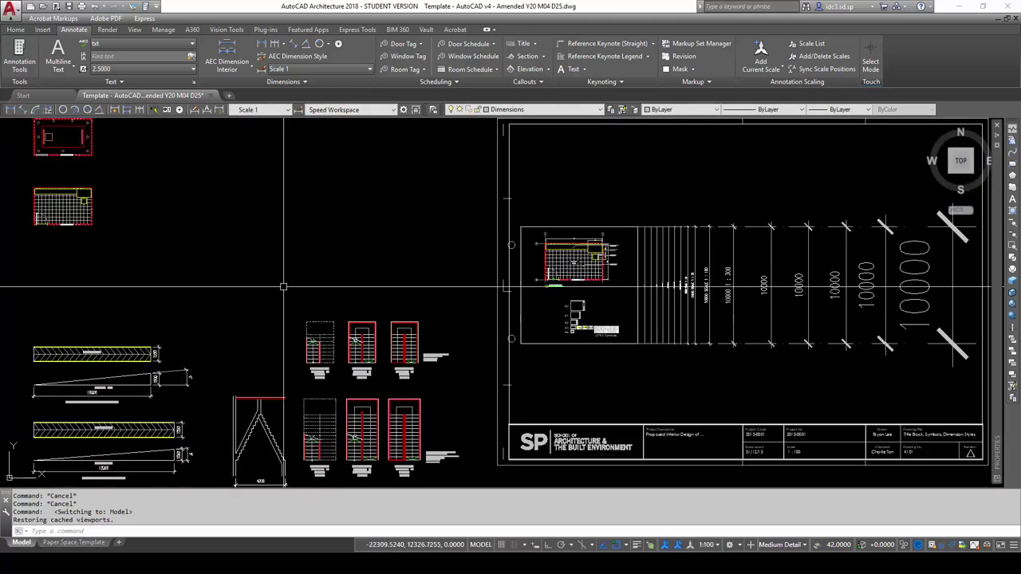
Step: Look over the model-space plan's walls and dimensions, then return to the Paper Space Template layout
{"action": "scroll", "coordinate": [567, 245], "scroll_direction": "up", "scroll_amount": 10}
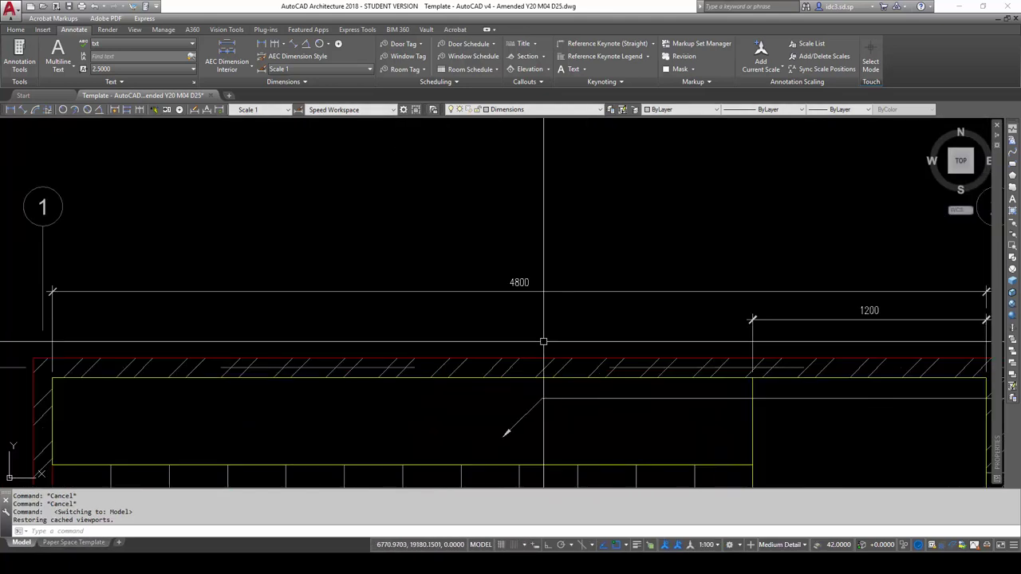
{"action": "middle_click_drag", "start_coordinate": [534, 299], "coordinate": [429, 221]}
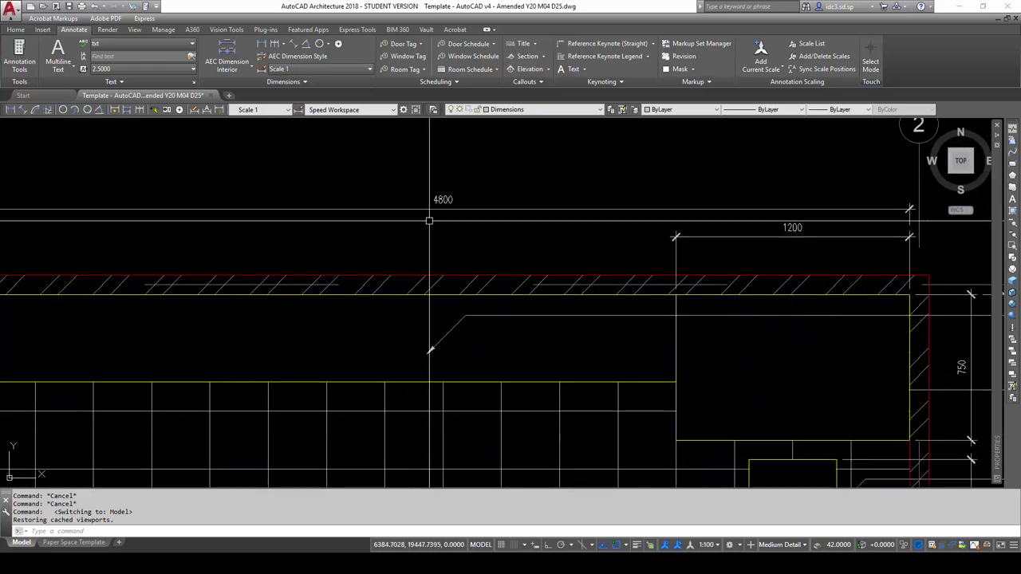
{"action": "scroll", "coordinate": [430, 226], "scroll_direction": "down", "scroll_amount": 4}
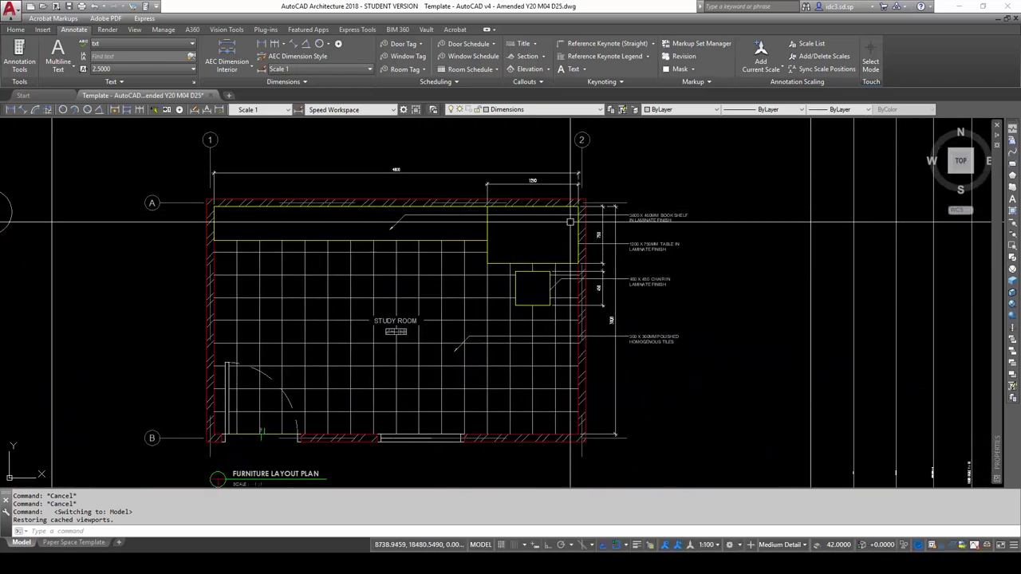
{"action": "scroll", "coordinate": [422, 224], "scroll_direction": "up", "scroll_amount": 5}
{"action": "middle_click_drag", "start_coordinate": [319, 183], "coordinate": [488, 243]}
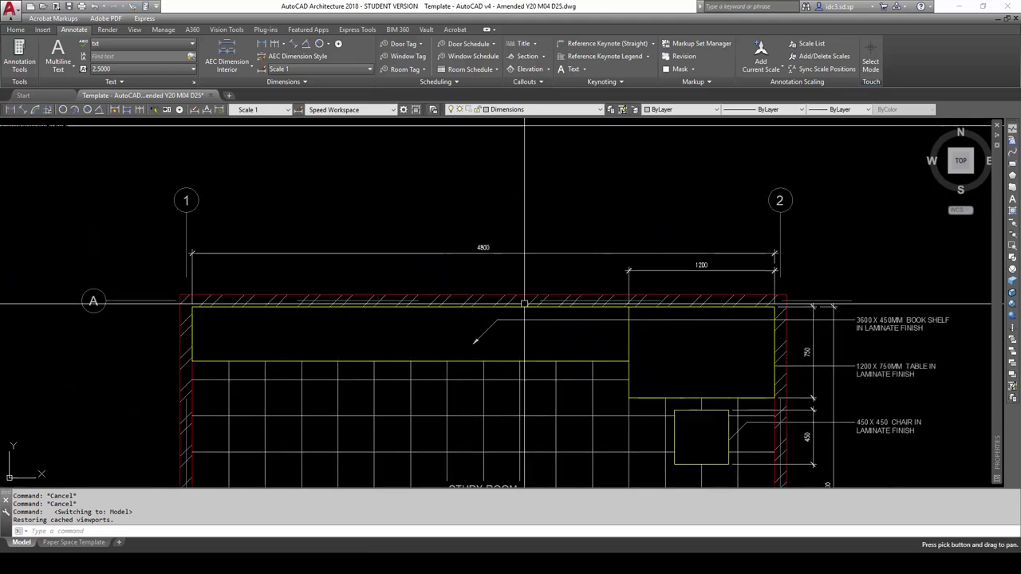
{"action": "scroll", "coordinate": [490, 256], "scroll_direction": "down", "scroll_amount": 3}
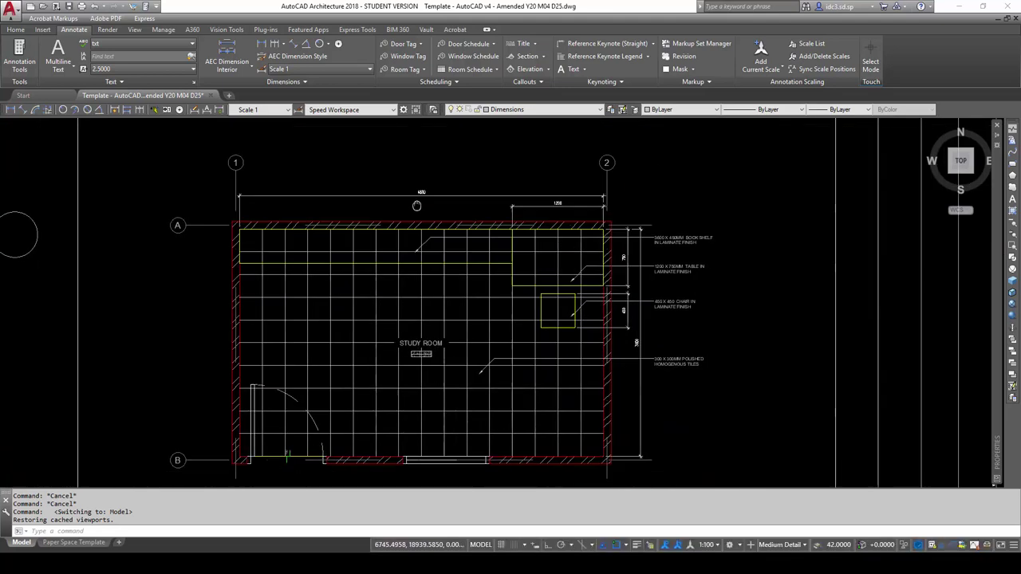
{"action": "scroll", "coordinate": [656, 296], "scroll_direction": "up", "scroll_amount": 6}
{"action": "scroll", "coordinate": [663, 308], "scroll_direction": "down", "scroll_amount": 6}
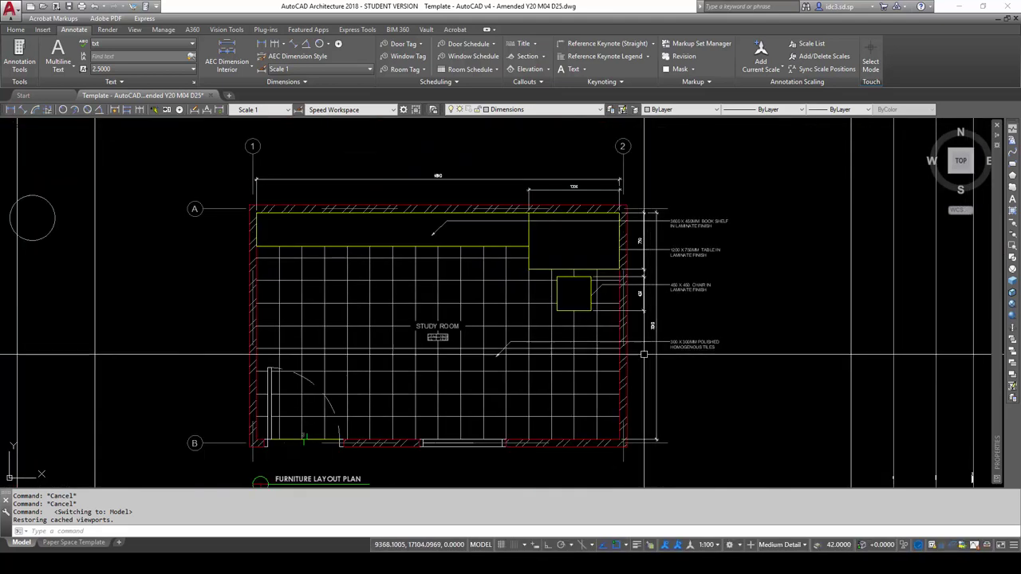
{"action": "left_click", "coordinate": [83, 544]}
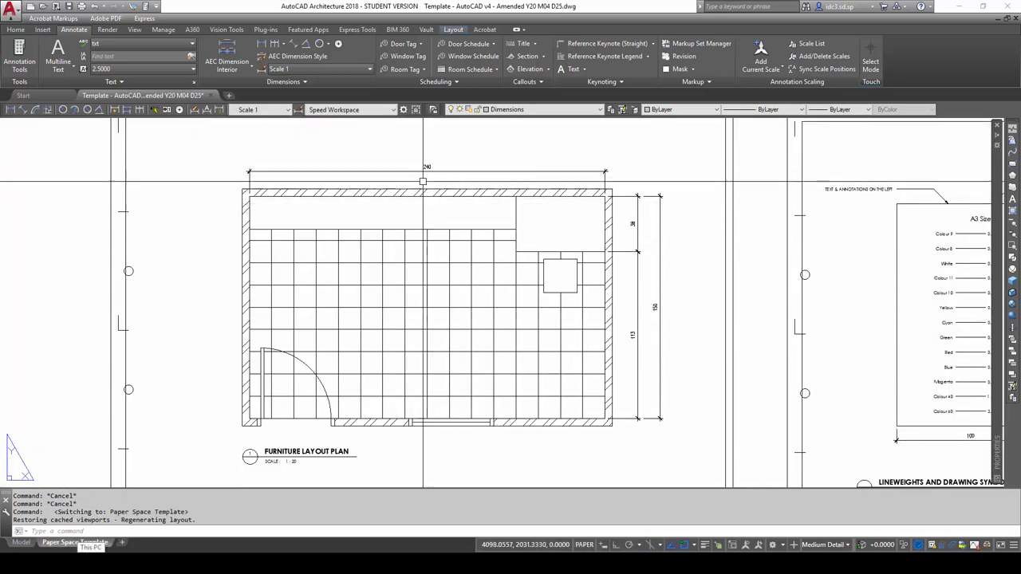
Step: Zoom and pan the layout to frame the furniture plan and its dimensions
{"action": "scroll", "coordinate": [431, 156], "scroll_direction": "up", "scroll_amount": 4}
{"action": "middle_click_drag", "start_coordinate": [422, 294], "coordinate": [410, 239]}
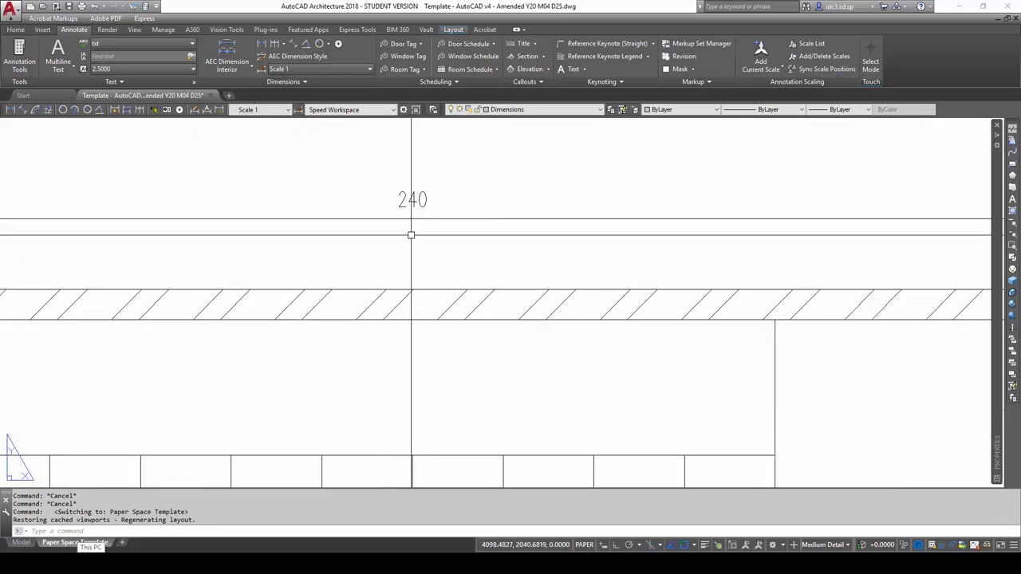
{"action": "scroll", "coordinate": [423, 207], "scroll_direction": "down", "scroll_amount": 4}
{"action": "middle_click_drag", "start_coordinate": [489, 207], "coordinate": [443, 169]}
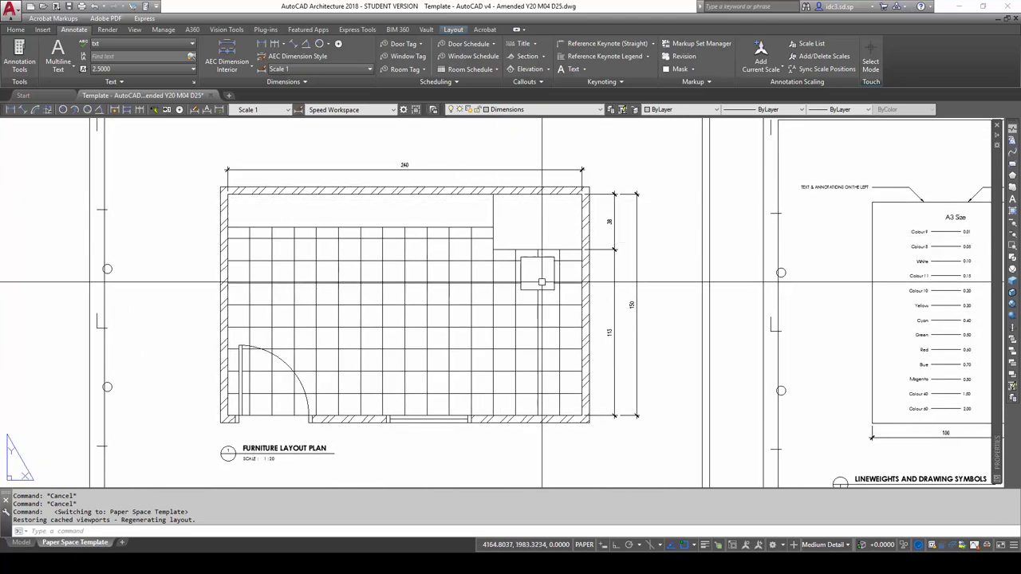
{"action": "scroll", "coordinate": [629, 270], "scroll_direction": "up", "scroll_amount": 4}
{"action": "scroll", "coordinate": [635, 223], "scroll_direction": "down", "scroll_amount": 6}
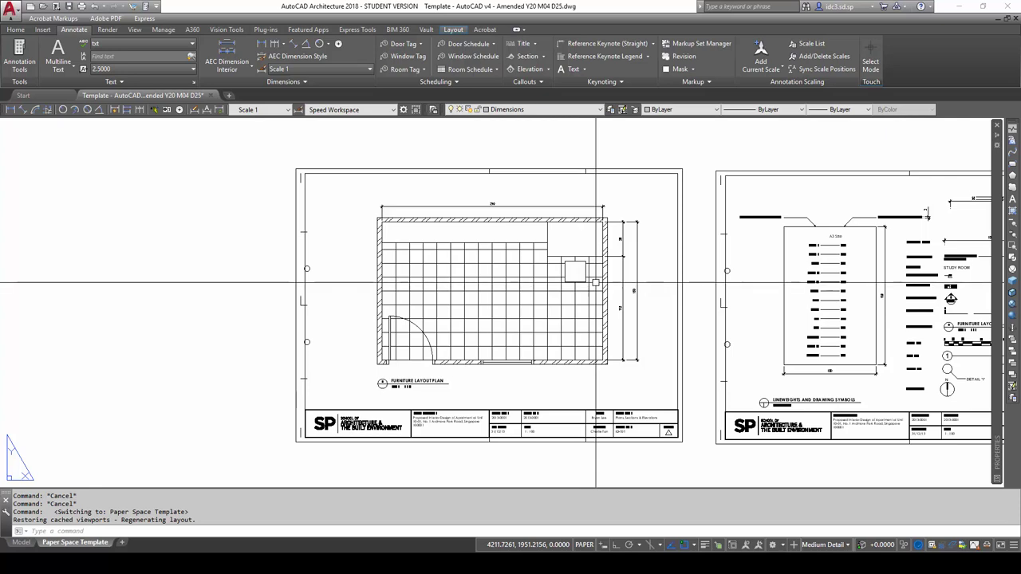
{"action": "scroll", "coordinate": [491, 205], "scroll_direction": "up", "scroll_amount": 6}
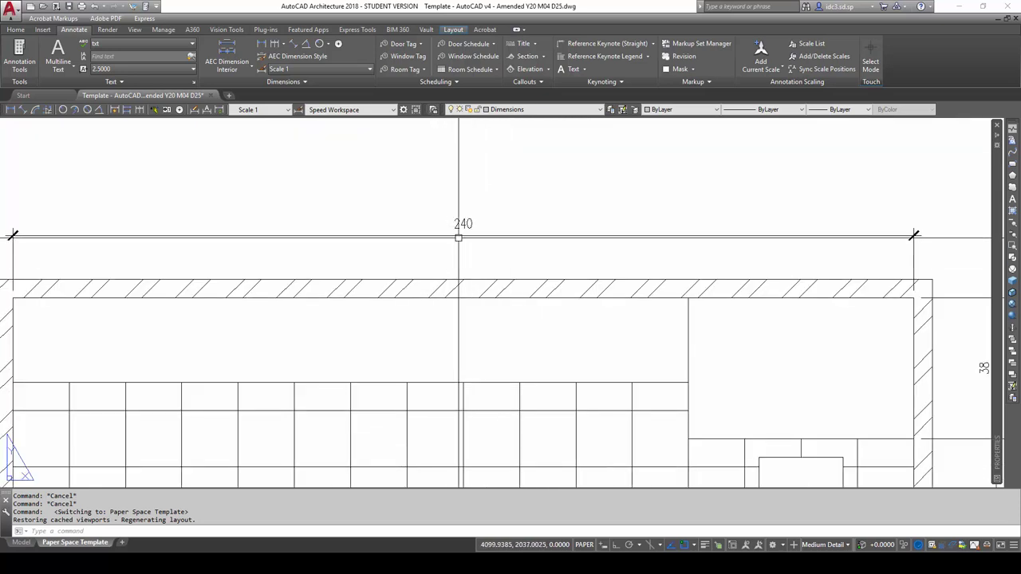
{"action": "scroll", "coordinate": [496, 239], "scroll_direction": "down", "scroll_amount": 2}
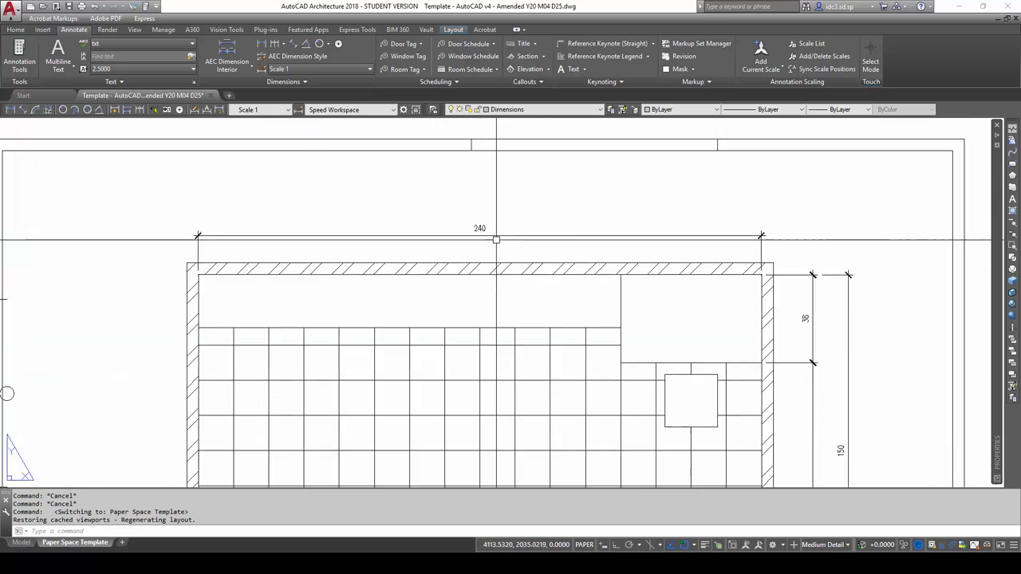
{"action": "scroll", "coordinate": [496, 239], "scroll_direction": "down", "scroll_amount": 2}
{"action": "scroll", "coordinate": [618, 269], "scroll_direction": "down", "scroll_amount": 2}
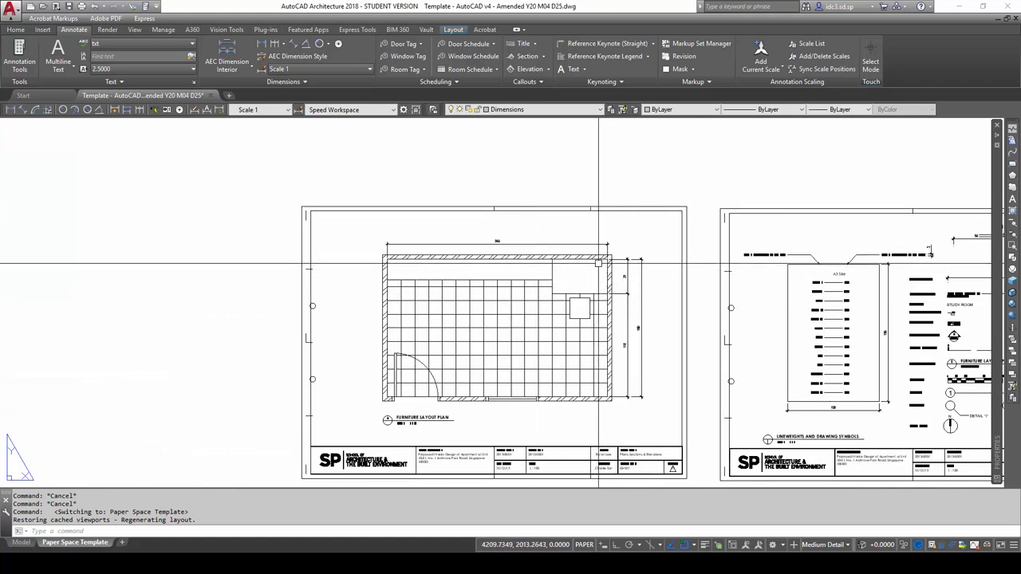
{"action": "middle_click_drag", "start_coordinate": [553, 248], "coordinate": [483, 231]}
{"action": "scroll", "coordinate": [478, 223], "scroll_direction": "up", "scroll_amount": 2}
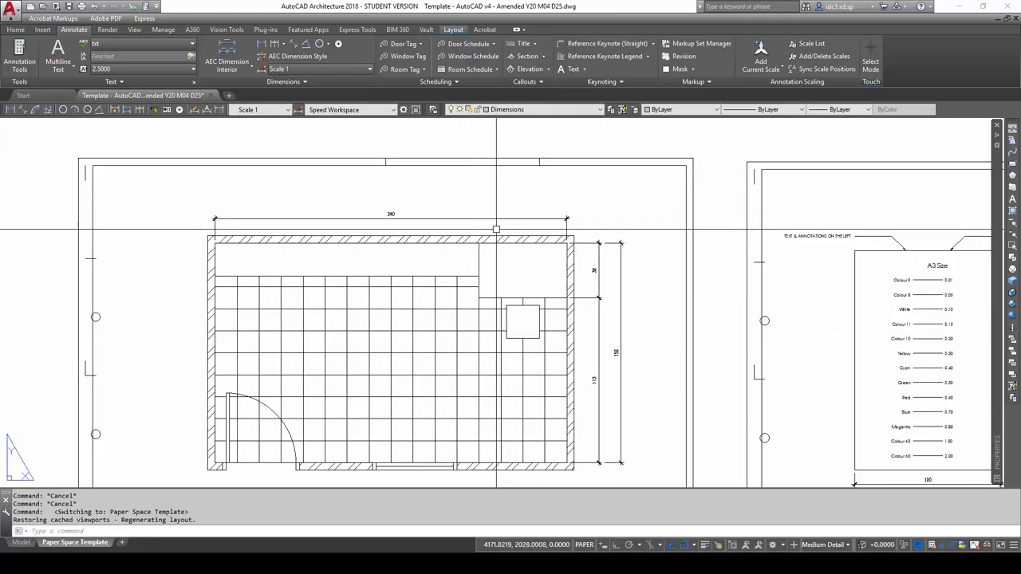
Step: Select the 240 dimension above the top wall with a crossing window
{"action": "left_click", "coordinate": [494, 226]}
{"action": "left_click", "coordinate": [470, 208]}
{"action": "key", "text": "Escape"}
{"action": "key", "text": "Escape"}
{"action": "key", "text": "Escape"}
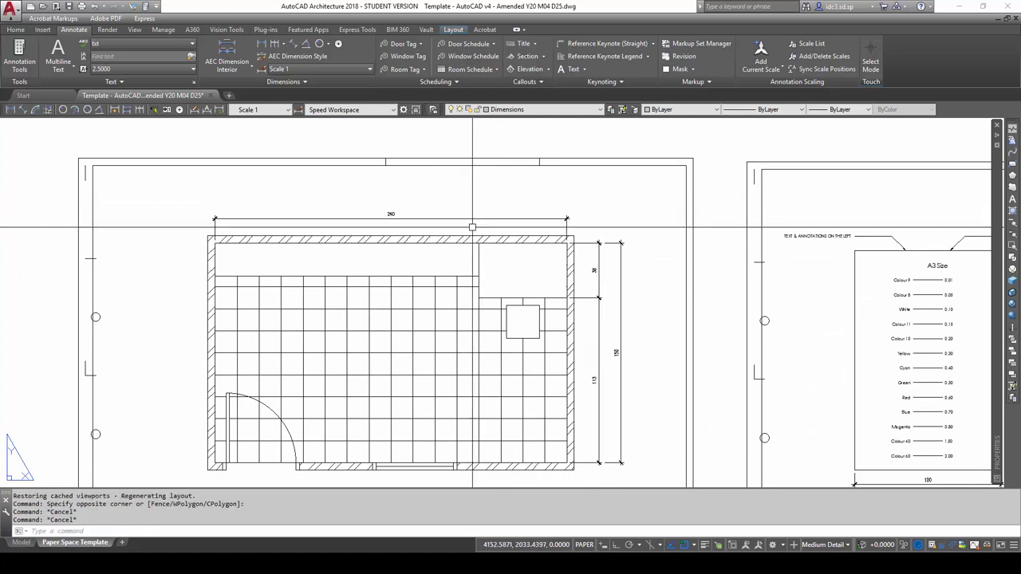
{"action": "left_click", "coordinate": [475, 223]}
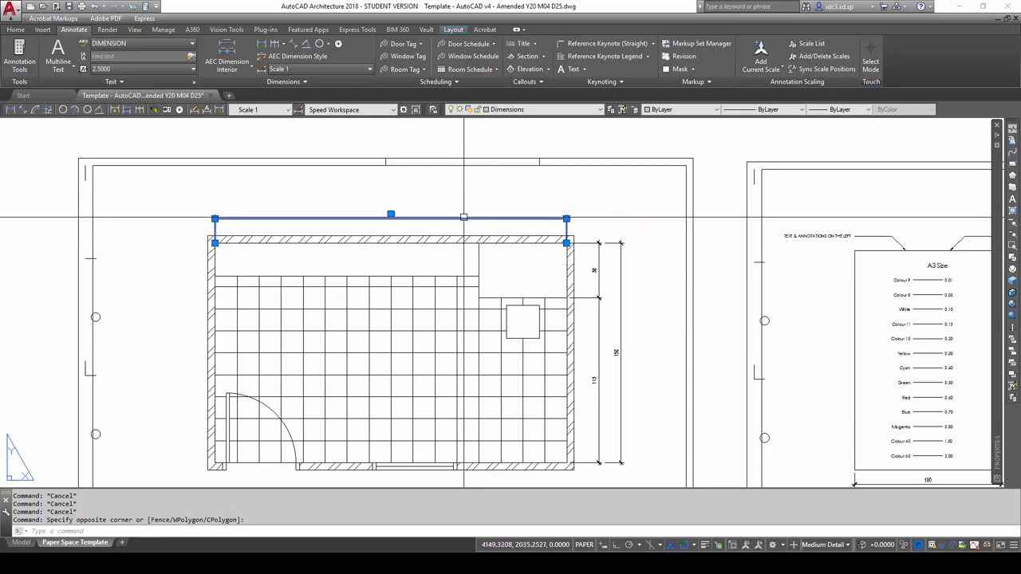
Step: Set the top dimension's Dim scale linear to 20 in Properties so 240 becomes 4800
{"action": "right_click", "coordinate": [463, 217]}
{"action": "left_click", "coordinate": [538, 480]}
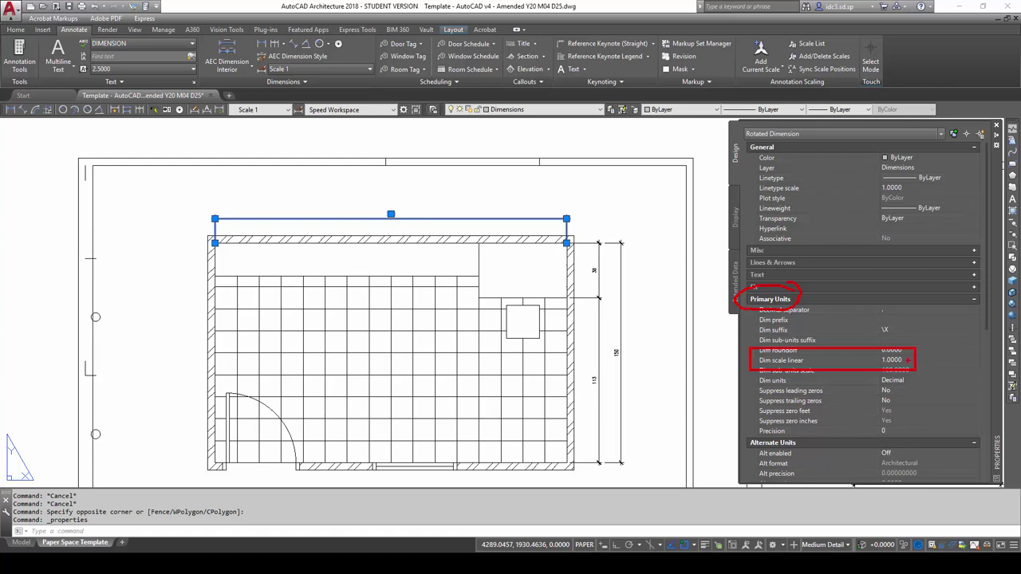
{"action": "left_click", "coordinate": [896, 361]}
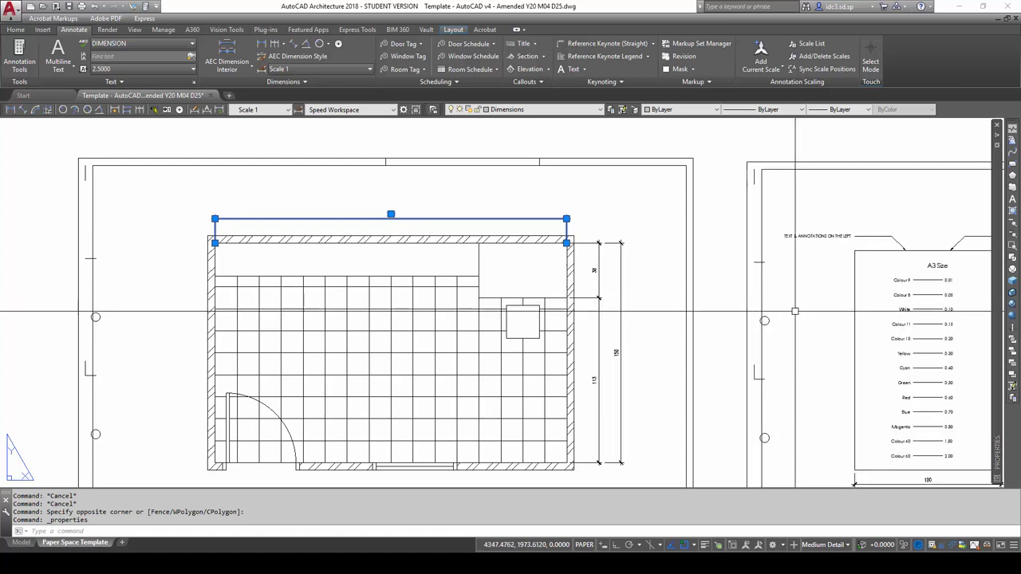
{"action": "mouse_move", "coordinate": [996, 304]}
{"action": "left_click", "coordinate": [908, 361]}
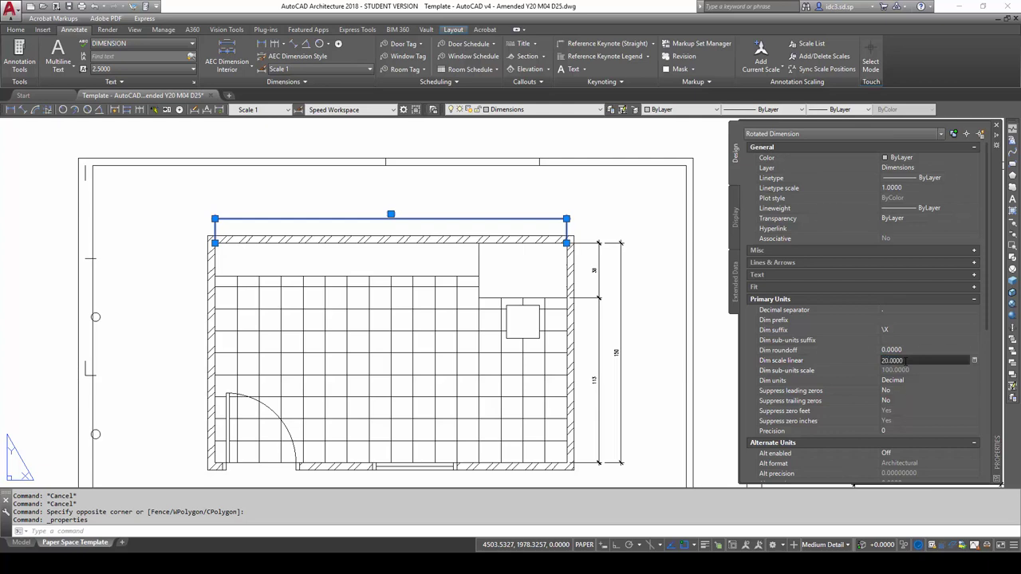
{"action": "key", "text": "Return"}
{"action": "key", "text": "Escape"}
{"action": "key", "text": "Escape"}
{"action": "key", "text": "Escape"}
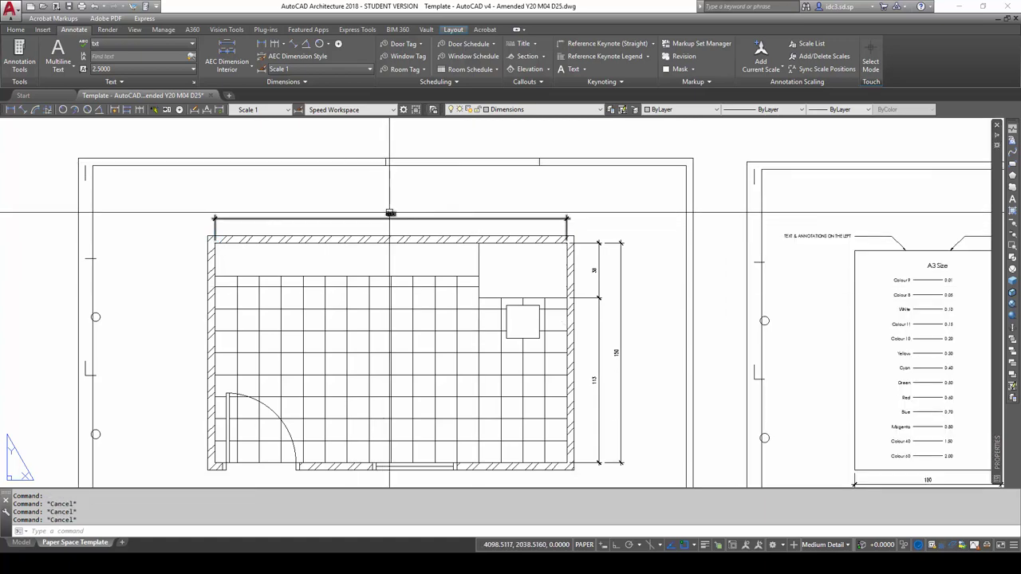
{"action": "scroll", "coordinate": [388, 213], "scroll_direction": "up", "scroll_amount": 6}
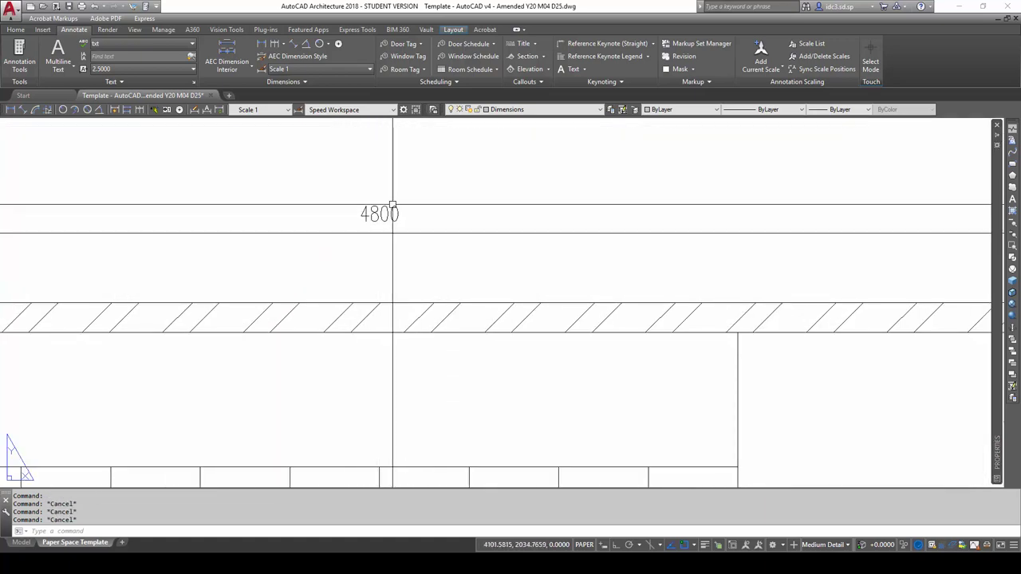
{"action": "scroll", "coordinate": [403, 253], "scroll_direction": "down", "scroll_amount": 7}
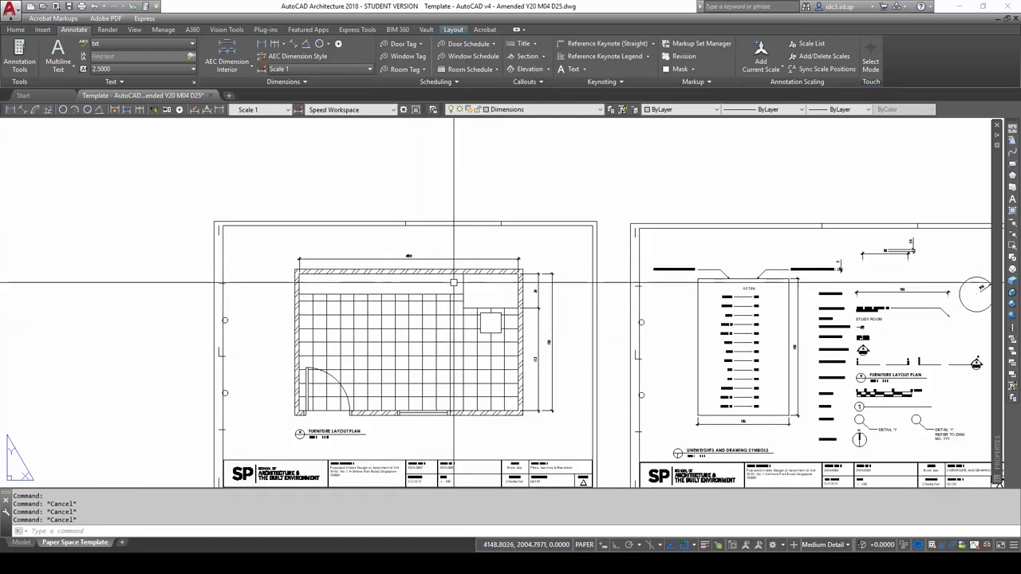
{"action": "scroll", "coordinate": [469, 283], "scroll_direction": "up", "scroll_amount": 3}
{"action": "middle_click_drag", "start_coordinate": [467, 278], "coordinate": [447, 209]}
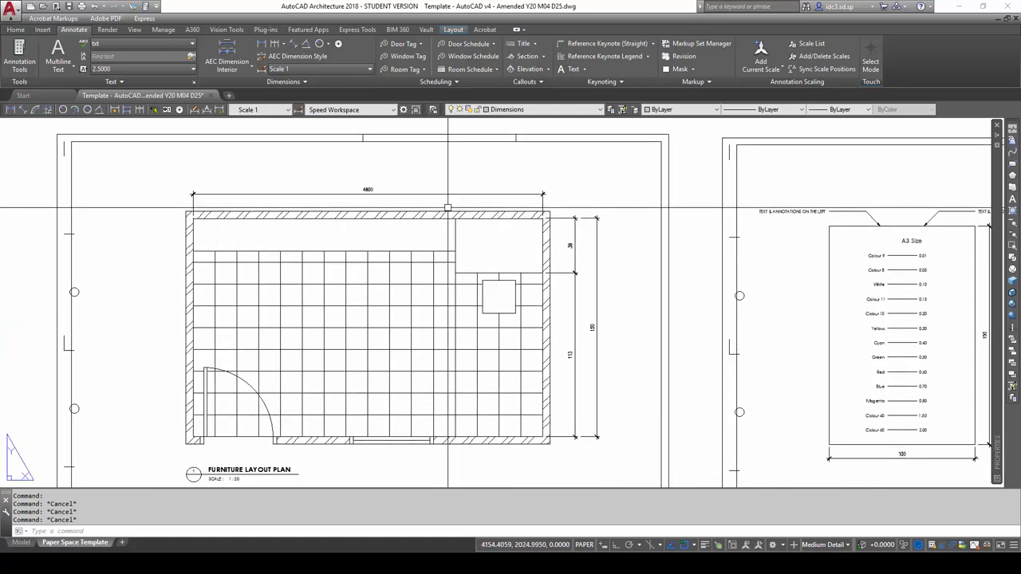
Step: Match properties from the 4800 dimension onto the right-side dimensions, giving 750, 2250 and 3000
{"action": "key", "text": "Return"}
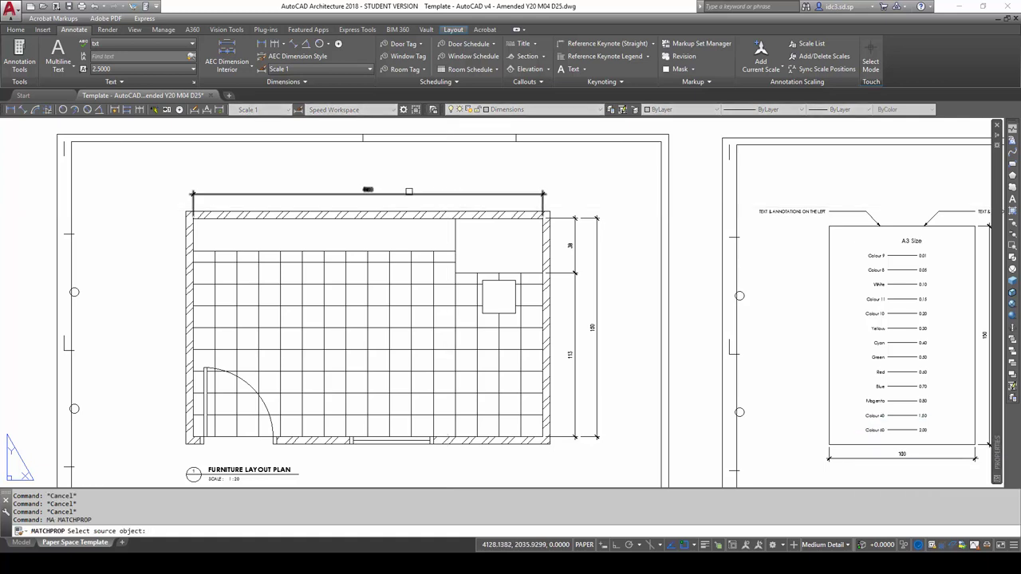
{"action": "left_click", "coordinate": [408, 194]}
{"action": "left_click", "coordinate": [511, 174]}
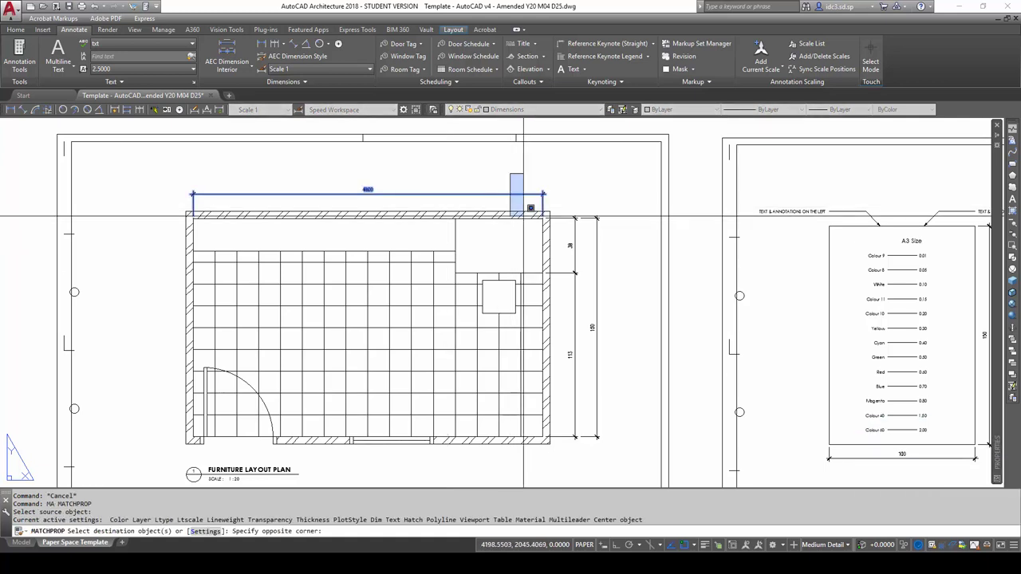
{"action": "left_click", "coordinate": [628, 461]}
{"action": "right_click", "coordinate": [638, 375]}
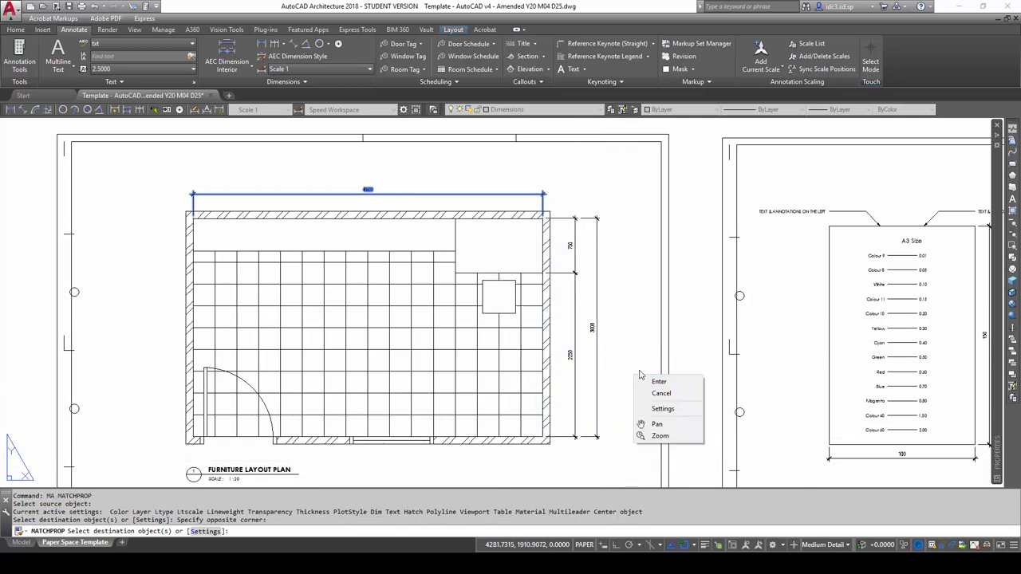
{"action": "key", "text": "Escape"}
{"action": "key", "text": "Escape"}
{"action": "key", "text": "Escape"}
{"action": "key", "text": "Escape"}
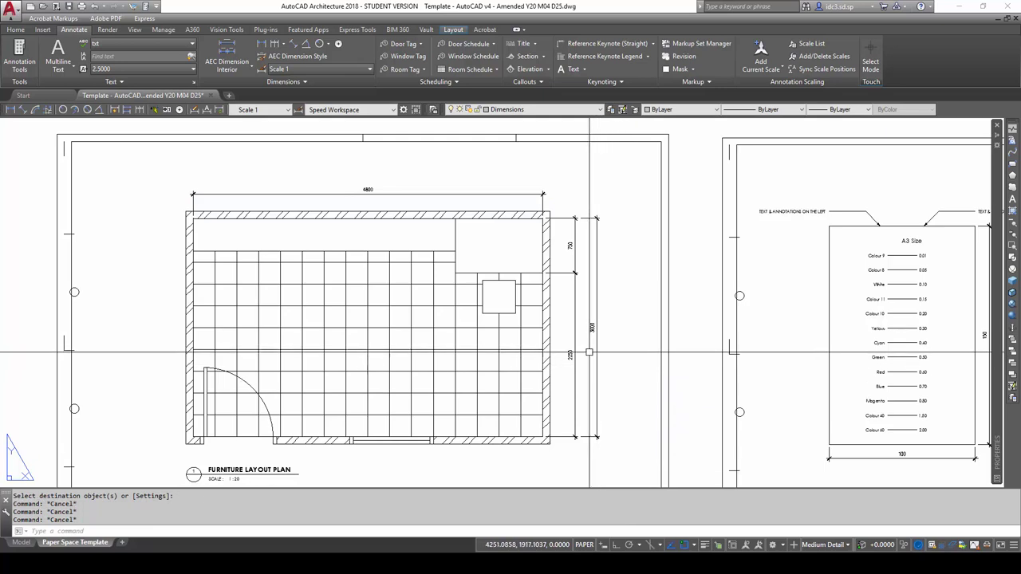
{"action": "scroll", "coordinate": [591, 335], "scroll_direction": "up", "scroll_amount": 2}
{"action": "scroll", "coordinate": [606, 327], "scroll_direction": "up", "scroll_amount": 1}
{"action": "scroll", "coordinate": [587, 327], "scroll_direction": "down", "scroll_amount": 2}
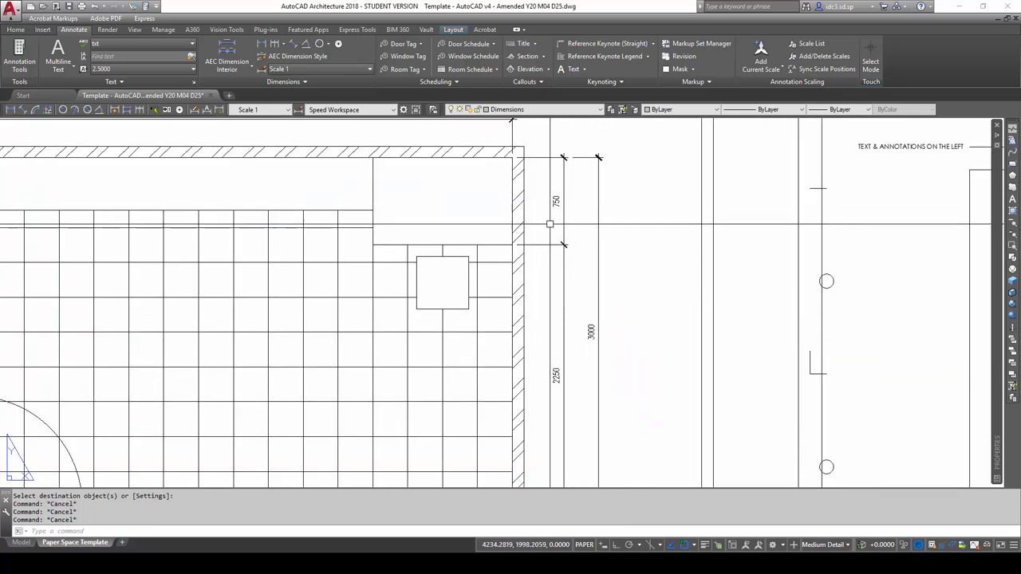
{"action": "scroll", "coordinate": [588, 347], "scroll_direction": "up", "scroll_amount": 1}
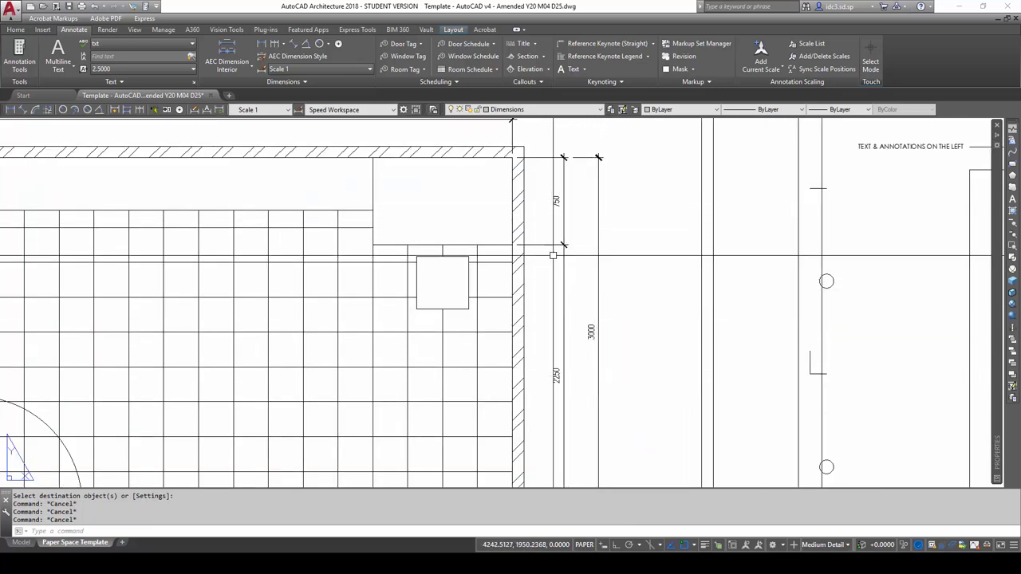
{"action": "scroll", "coordinate": [627, 342], "scroll_direction": "down", "scroll_amount": 2}
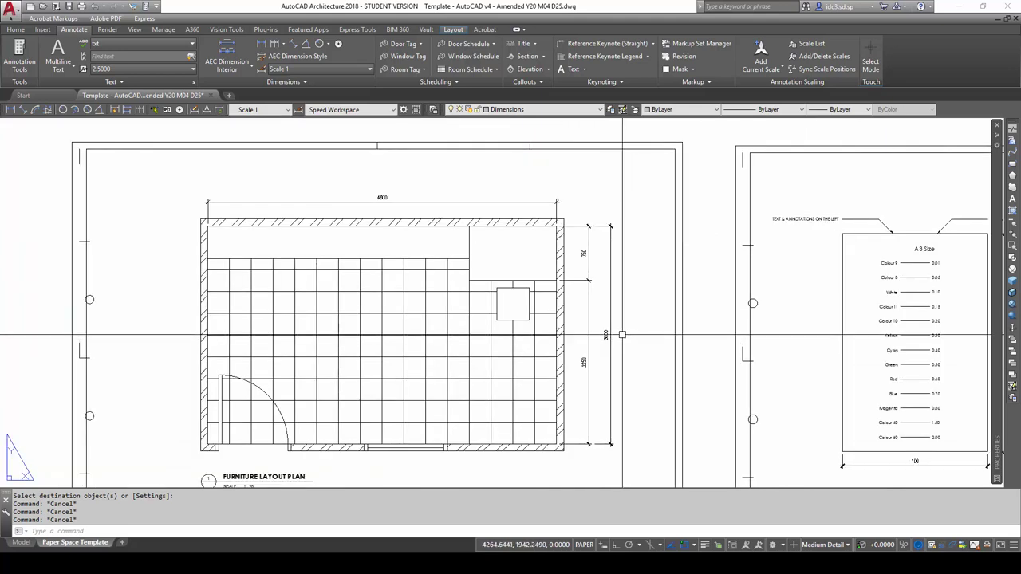
{"action": "scroll", "coordinate": [638, 292], "scroll_direction": "up", "scroll_amount": 2}
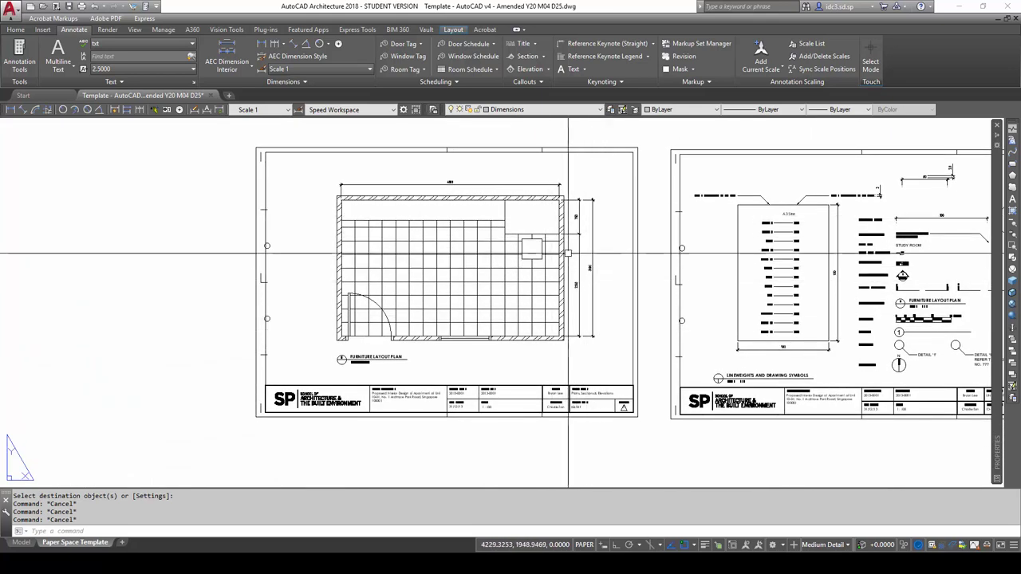
{"action": "scroll", "coordinate": [604, 252], "scroll_direction": "up", "scroll_amount": 3}
{"action": "scroll", "coordinate": [604, 252], "scroll_direction": "down", "scroll_amount": 3}
{"action": "scroll", "coordinate": [427, 365], "scroll_direction": "up", "scroll_amount": 3}
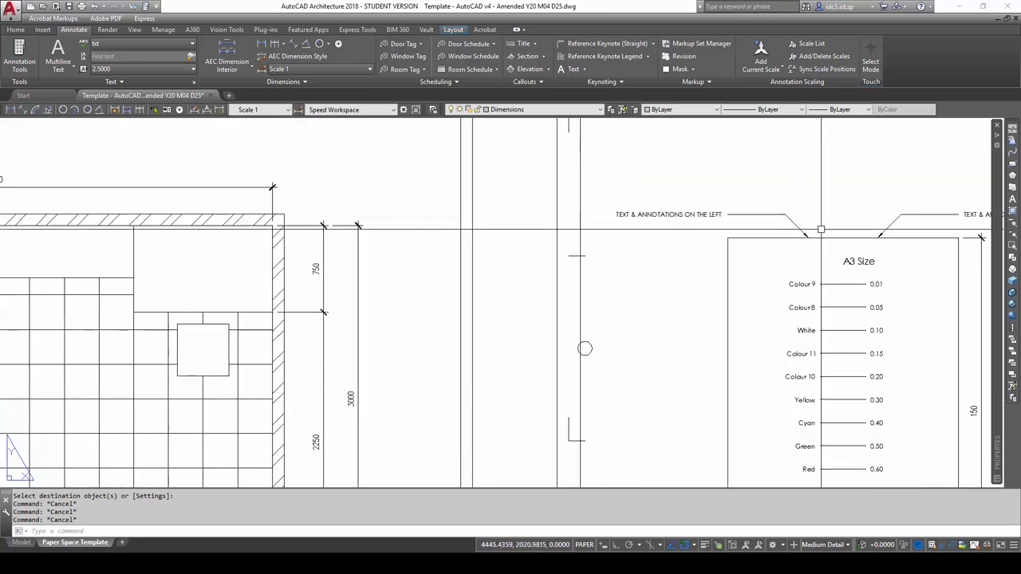
{"action": "scroll", "coordinate": [427, 368], "scroll_direction": "down", "scroll_amount": 4}
{"action": "scroll", "coordinate": [485, 328], "scroll_direction": "up", "scroll_amount": 2}
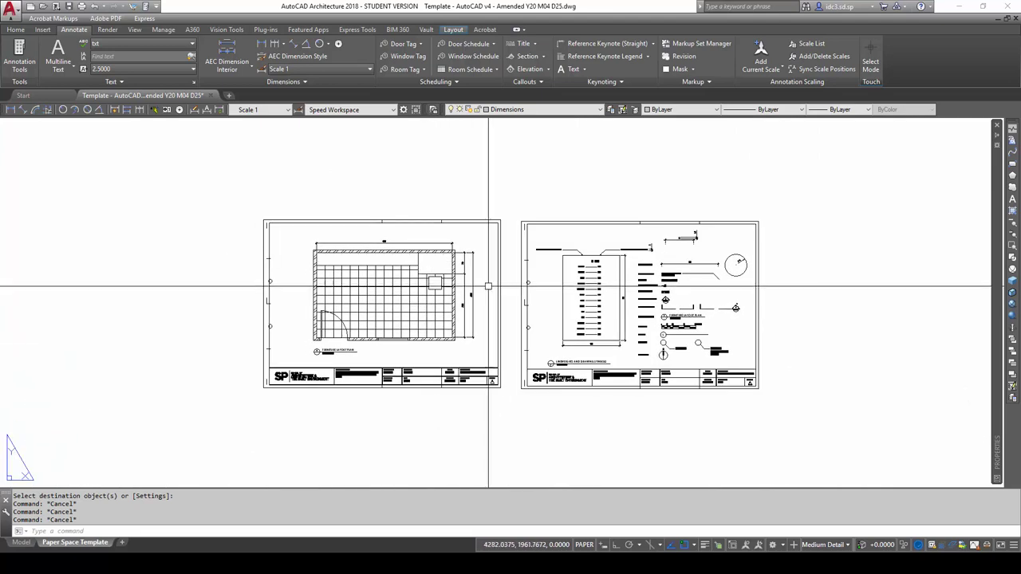
{"action": "scroll", "coordinate": [729, 353], "scroll_direction": "down", "scroll_amount": 6}
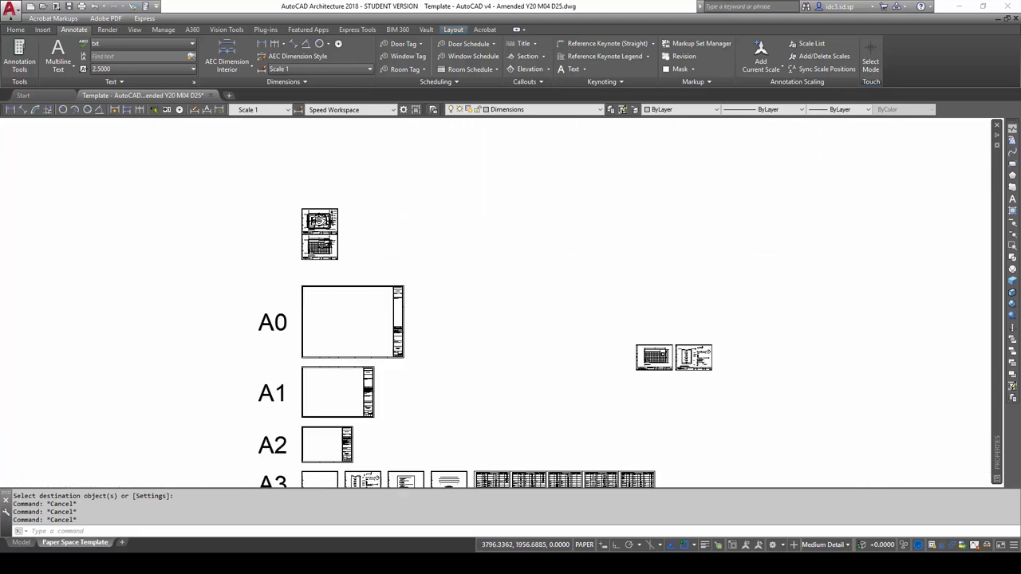
{"action": "scroll", "coordinate": [425, 299], "scroll_direction": "up", "scroll_amount": 10}
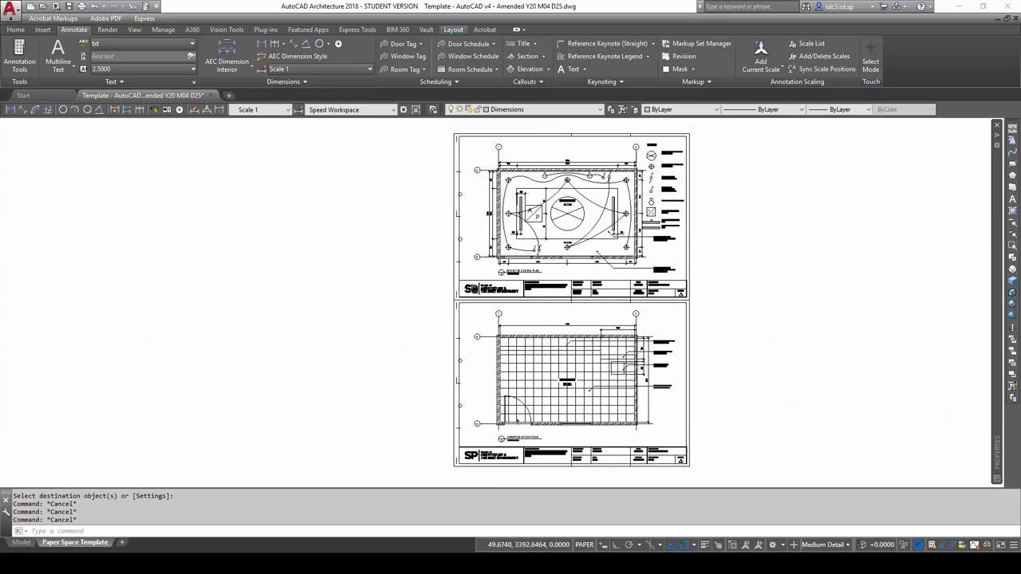
{"action": "scroll", "coordinate": [642, 291], "scroll_direction": "up", "scroll_amount": 3}
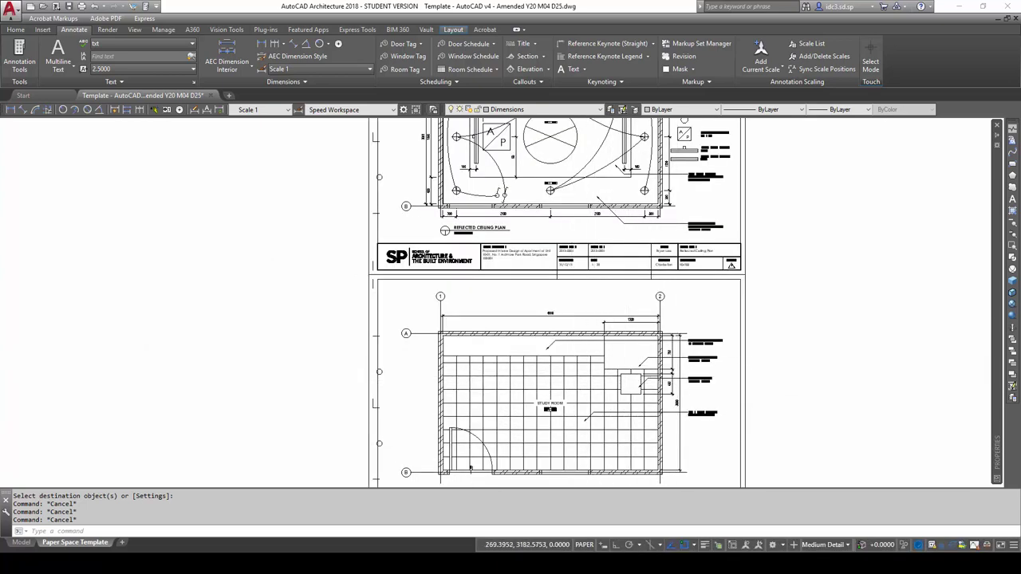
{"action": "scroll", "coordinate": [655, 283], "scroll_direction": "up", "scroll_amount": 2}
{"action": "scroll", "coordinate": [415, 239], "scroll_direction": "up", "scroll_amount": 3}
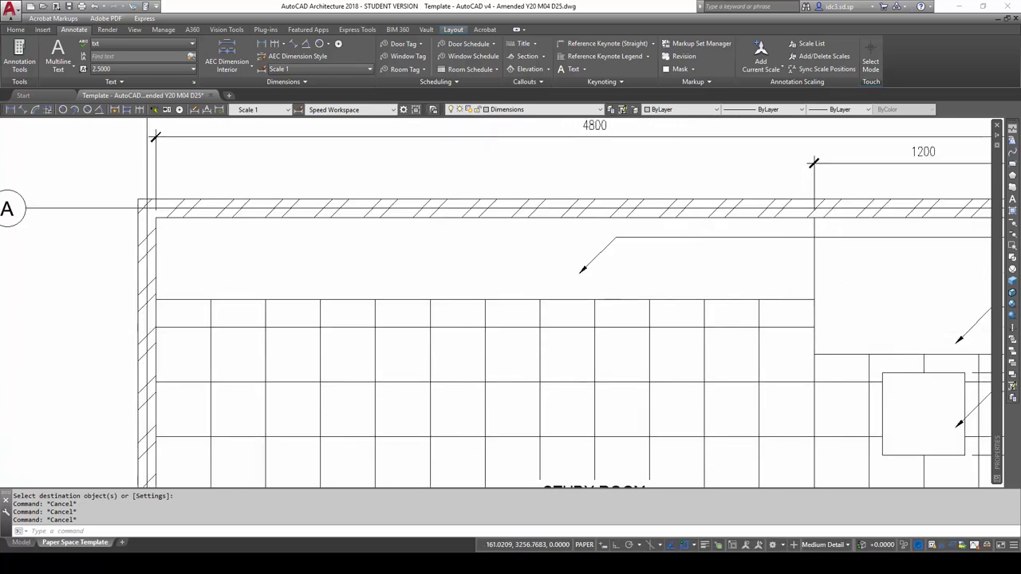
{"action": "scroll", "coordinate": [455, 335], "scroll_direction": "down", "scroll_amount": 8}
{"action": "scroll", "coordinate": [456, 230], "scroll_direction": "up", "scroll_amount": 6}
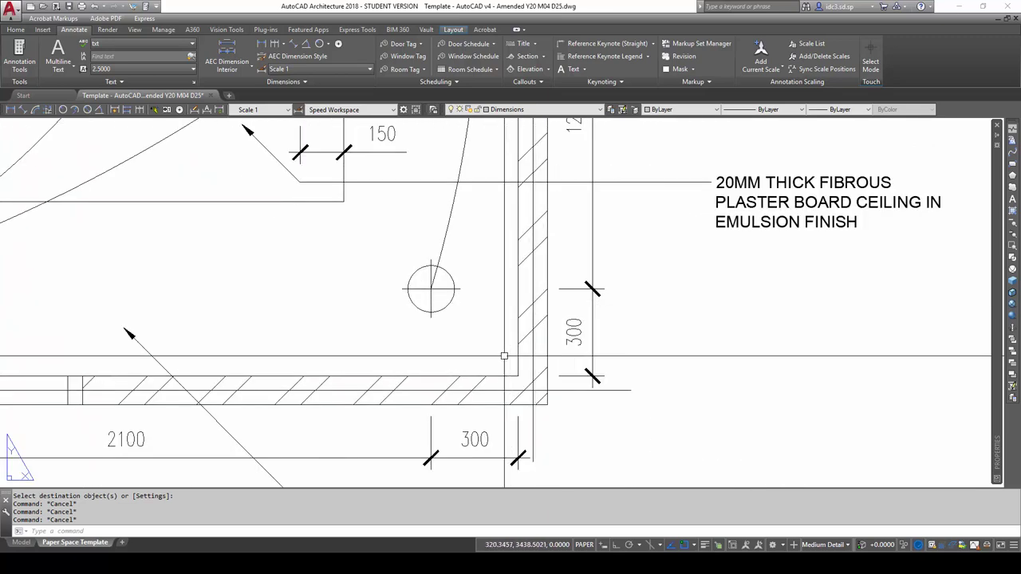
{"action": "scroll", "coordinate": [495, 355], "scroll_direction": "down", "scroll_amount": 2}
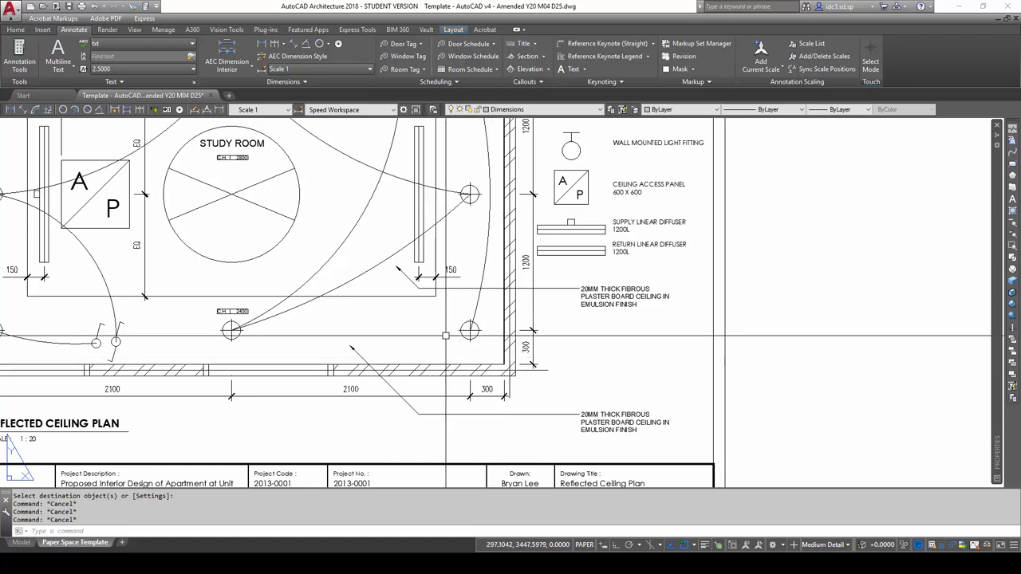
{"action": "scroll", "coordinate": [495, 357], "scroll_direction": "up", "scroll_amount": 4}
{"action": "scroll", "coordinate": [530, 366], "scroll_direction": "down", "scroll_amount": 2}
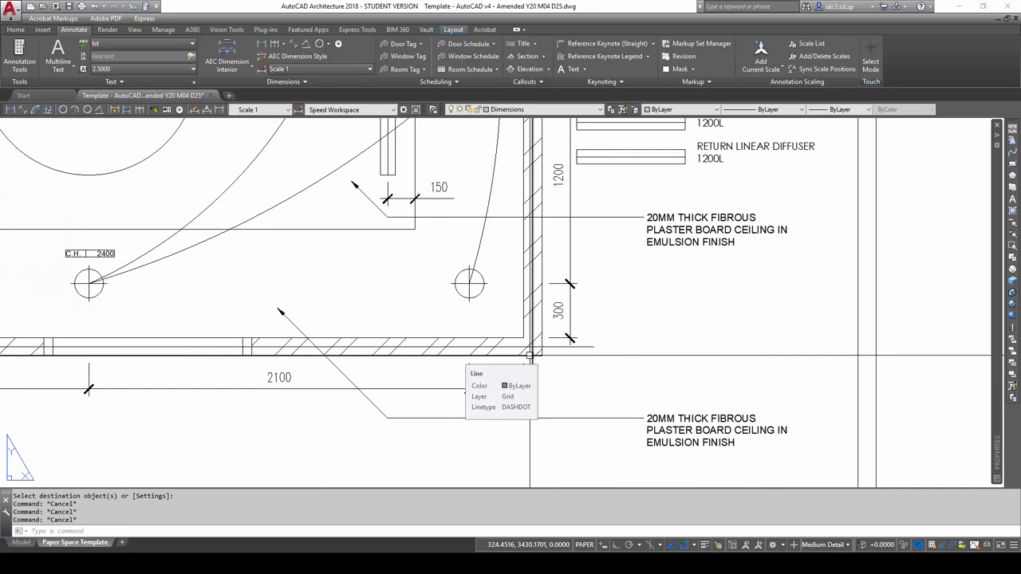
{"action": "scroll", "coordinate": [530, 354], "scroll_direction": "down", "scroll_amount": 5}
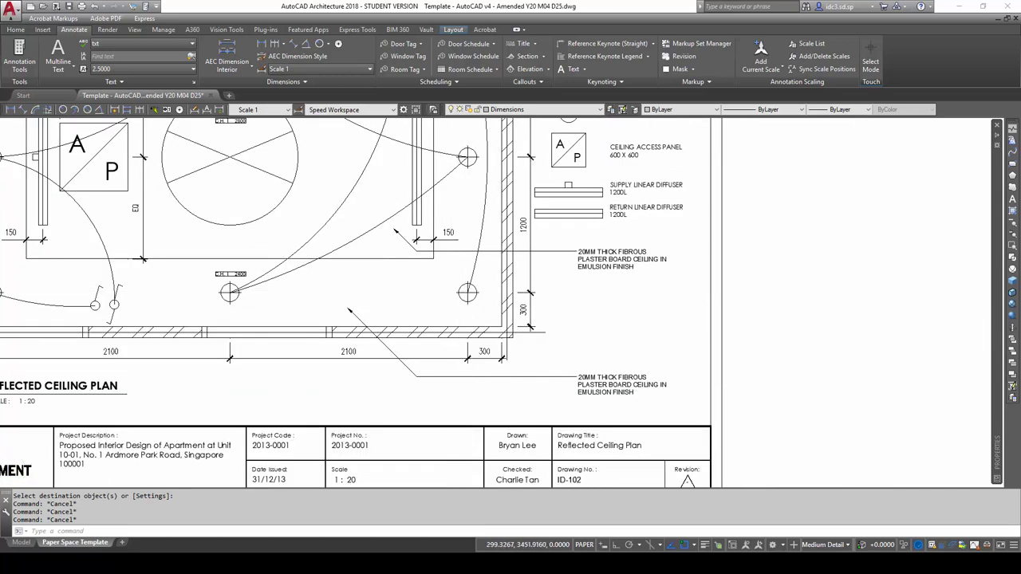
{"action": "scroll", "coordinate": [429, 285], "scroll_direction": "up", "scroll_amount": 6}
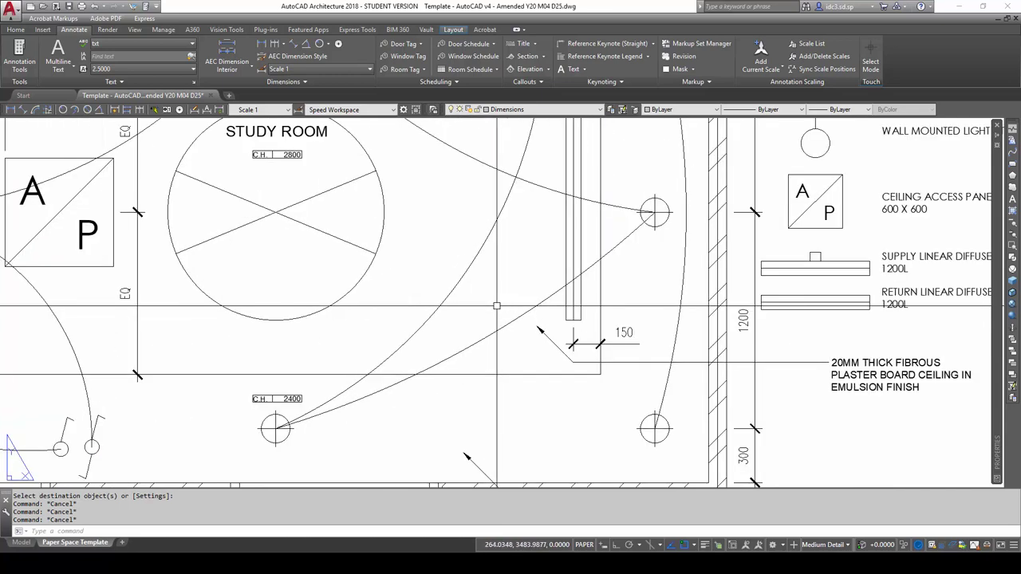
{"action": "scroll", "coordinate": [497, 305], "scroll_direction": "down", "scroll_amount": 2}
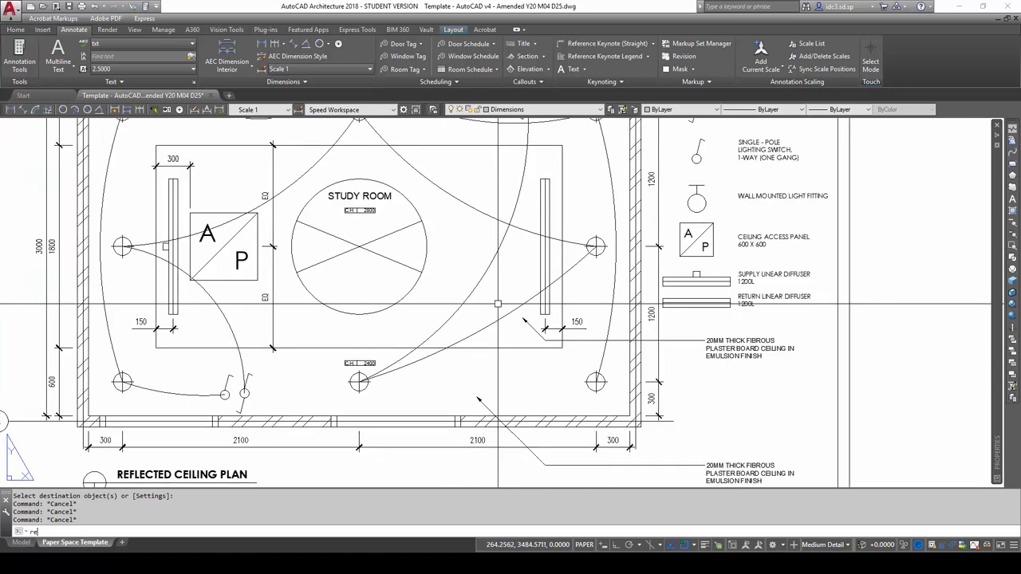
{"action": "type", "text": "a"}
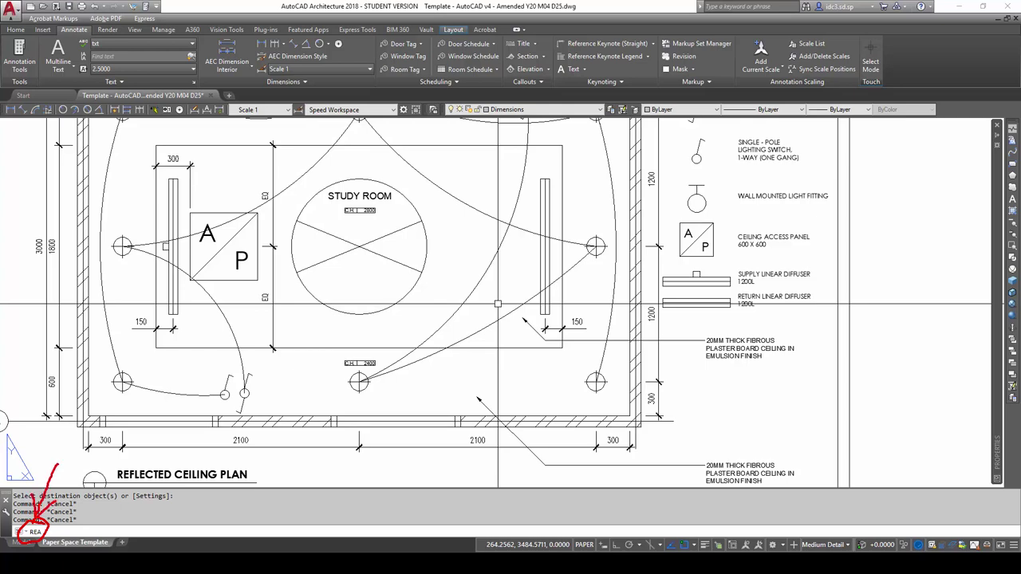
{"action": "key", "text": "Return"}
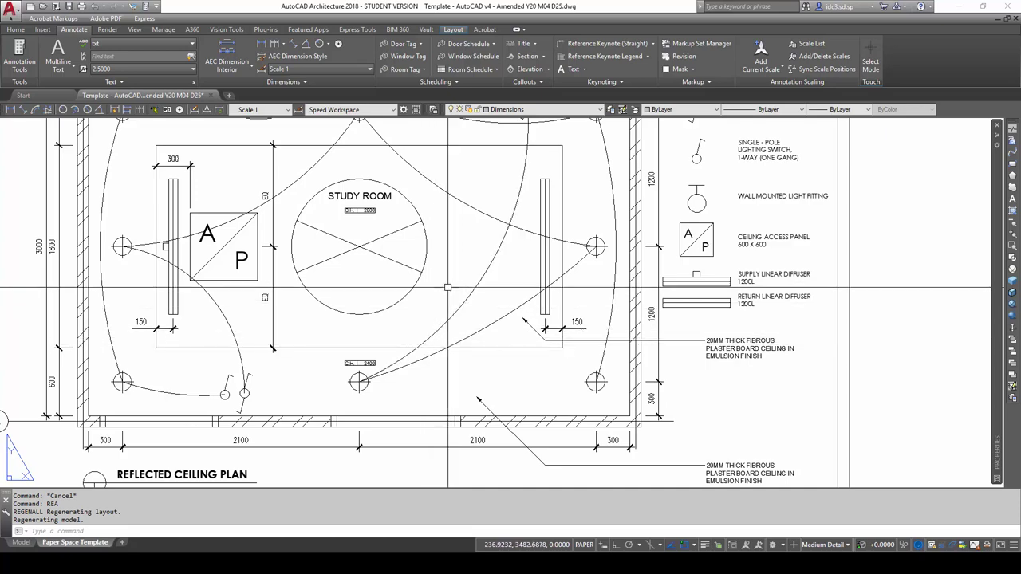
{"action": "scroll", "coordinate": [448, 287], "scroll_direction": "down", "scroll_amount": 2}
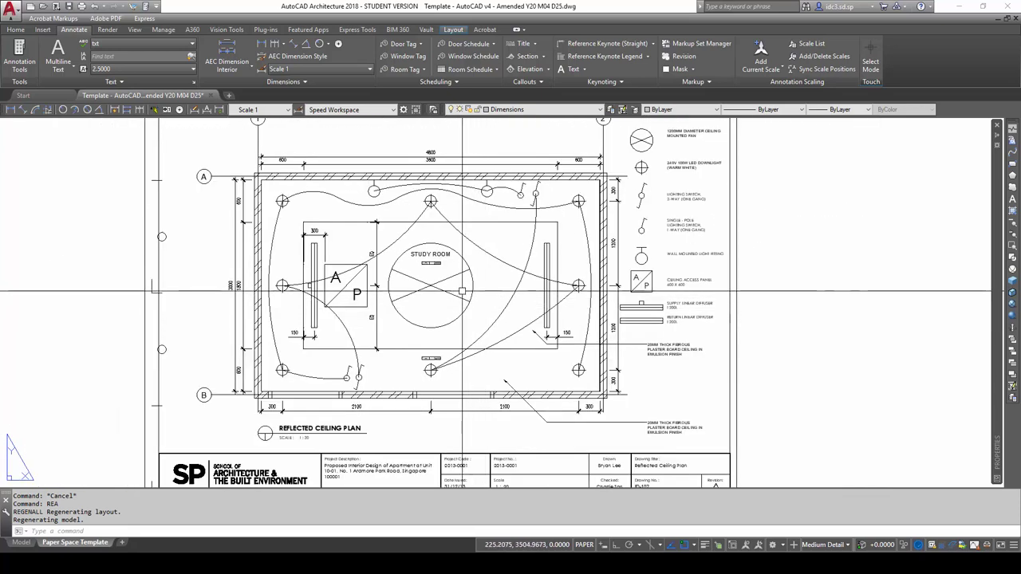
{"action": "scroll", "coordinate": [390, 178], "scroll_direction": "up", "scroll_amount": 2}
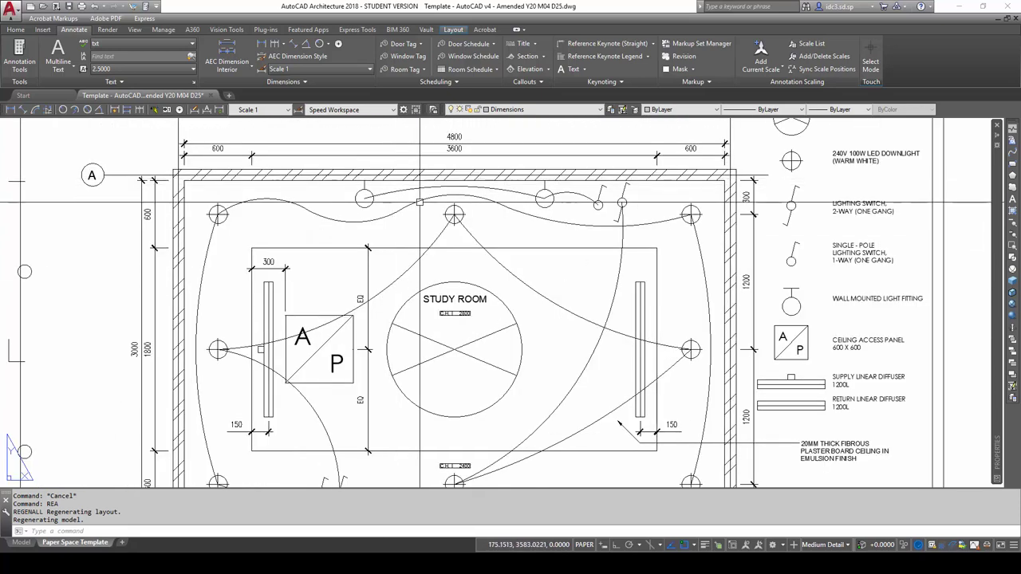
{"action": "scroll", "coordinate": [342, 316], "scroll_direction": "down", "scroll_amount": 2}
{"action": "middle_click_drag", "start_coordinate": [342, 315], "coordinate": [351, 229]}
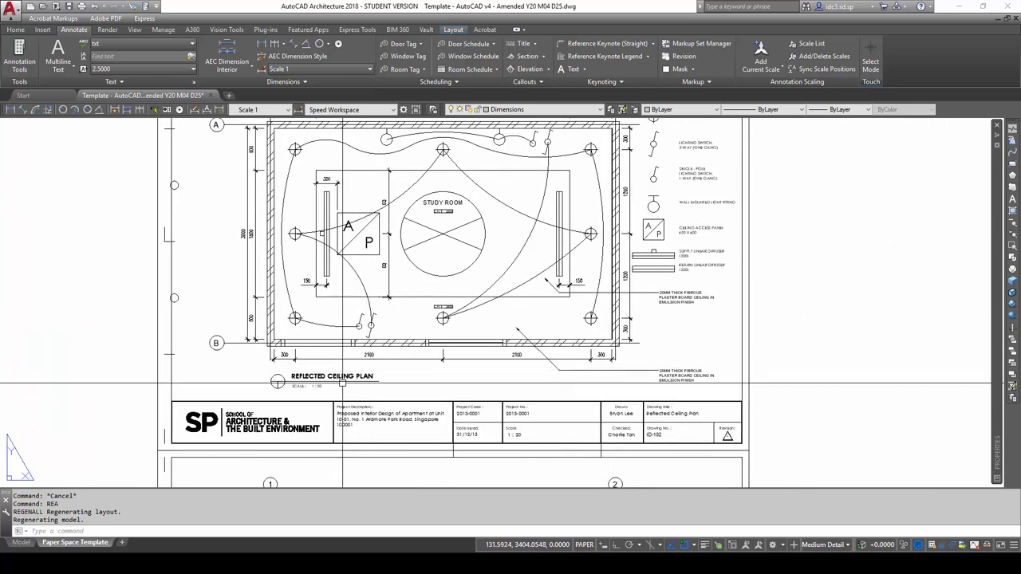
{"action": "scroll", "coordinate": [328, 183], "scroll_direction": "up", "scroll_amount": 4}
{"action": "middle_click_drag", "start_coordinate": [274, 124], "coordinate": [307, 212]}
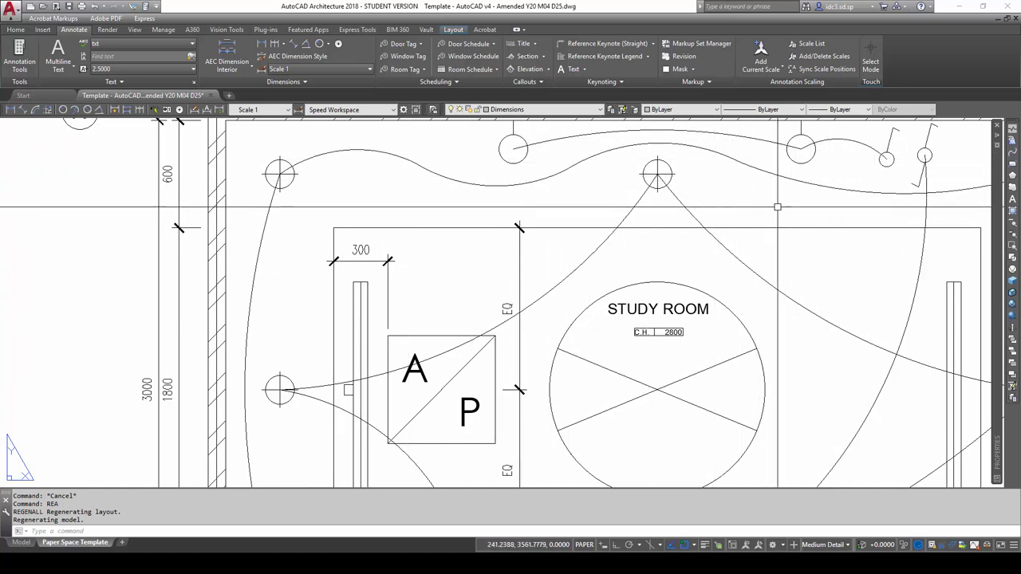
{"action": "scroll", "coordinate": [778, 208], "scroll_direction": "down", "scroll_amount": 5}
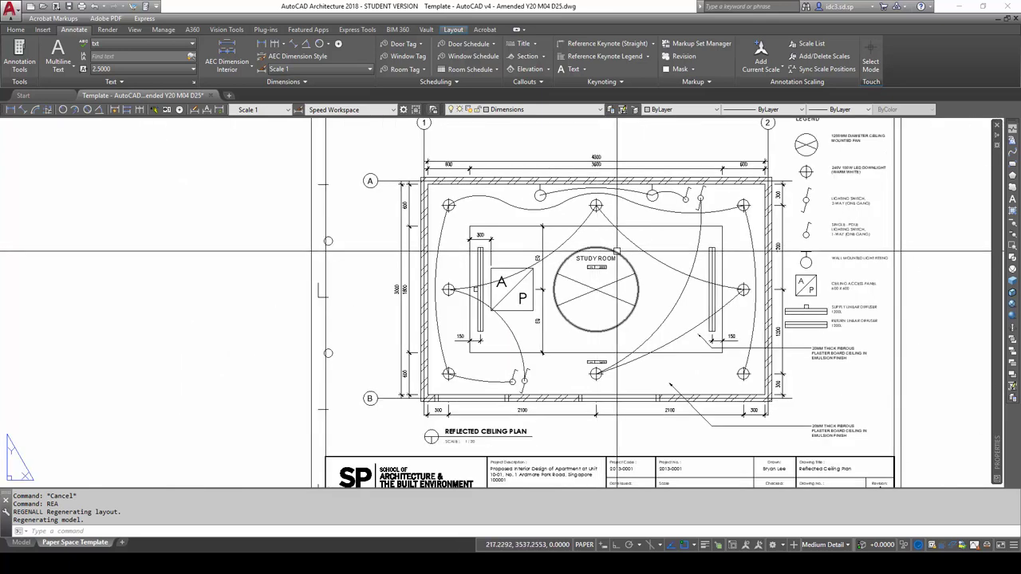
{"action": "middle_click_drag", "start_coordinate": [616, 253], "coordinate": [573, 237]}
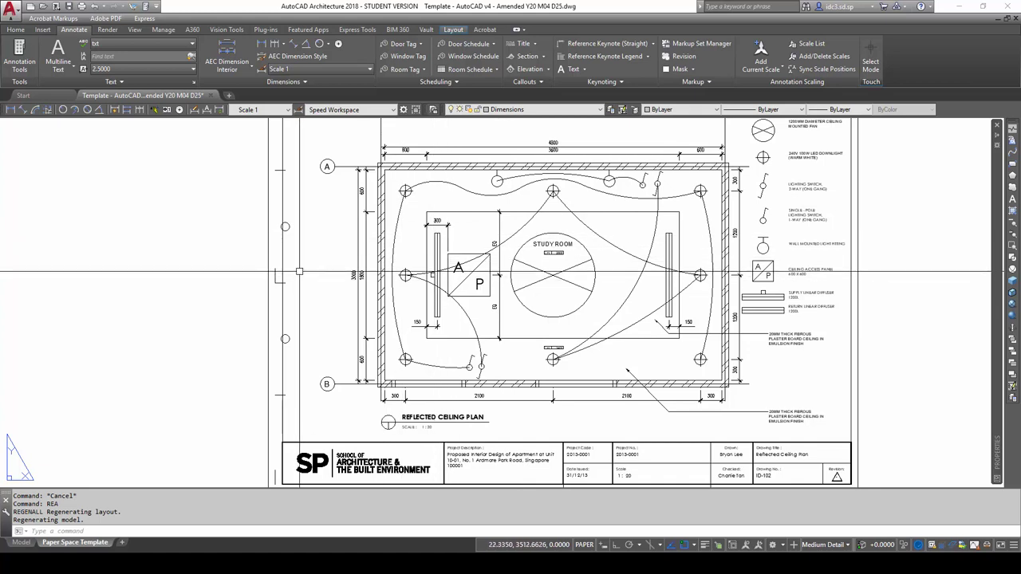
Step: Change the linetype scale from 50 to 1 so the ceiling plan's hidden lines show dashed
{"action": "type", "text": "ts"}
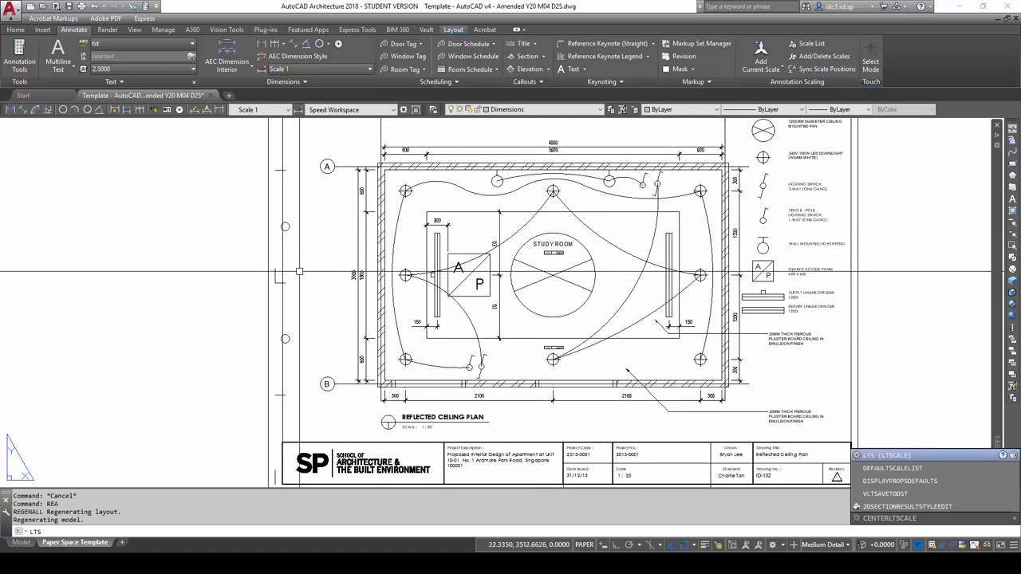
{"action": "key", "text": "Return"}
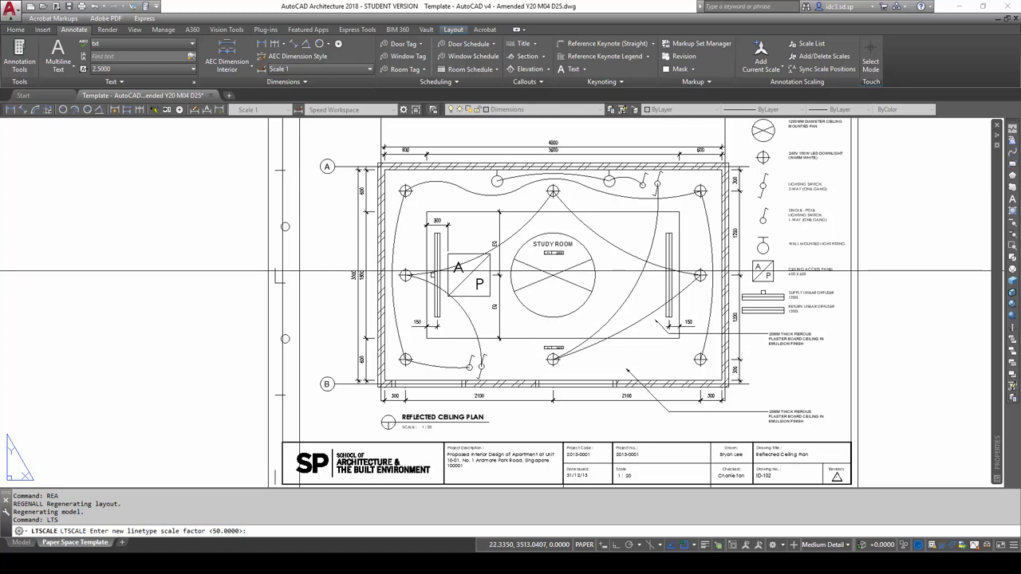
{"action": "key", "text": "Escape"}
{"action": "key", "text": "Escape"}
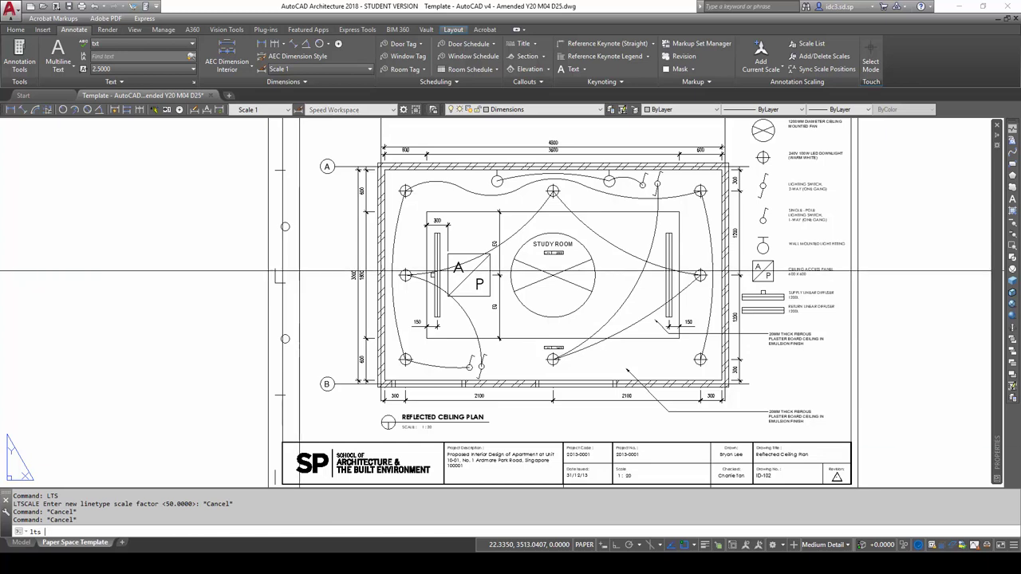
{"action": "key", "text": "Return"}
{"action": "type", "text": "1"}
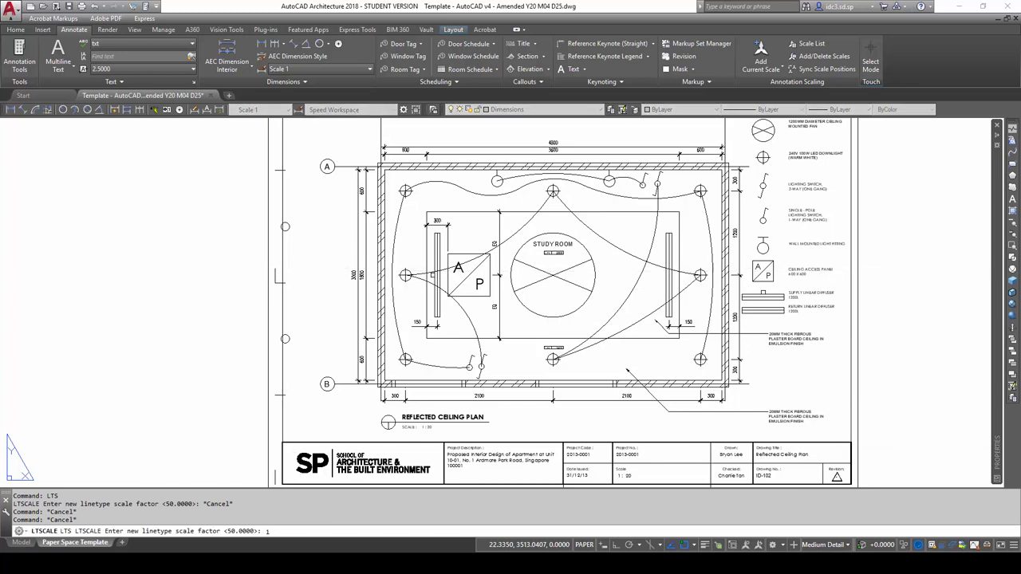
{"action": "key", "text": "Return"}
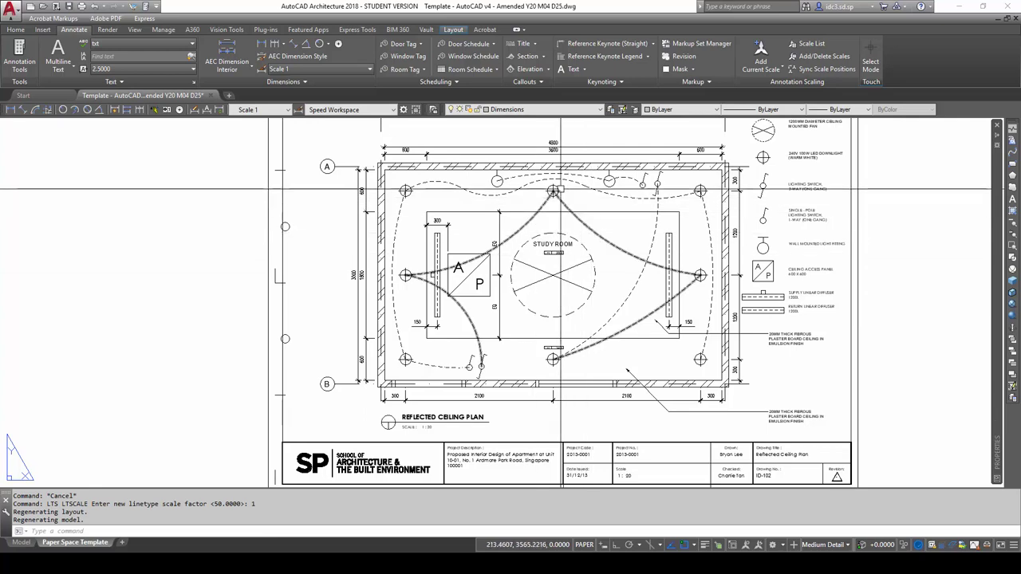
{"action": "scroll", "coordinate": [533, 205], "scroll_direction": "up", "scroll_amount": 5}
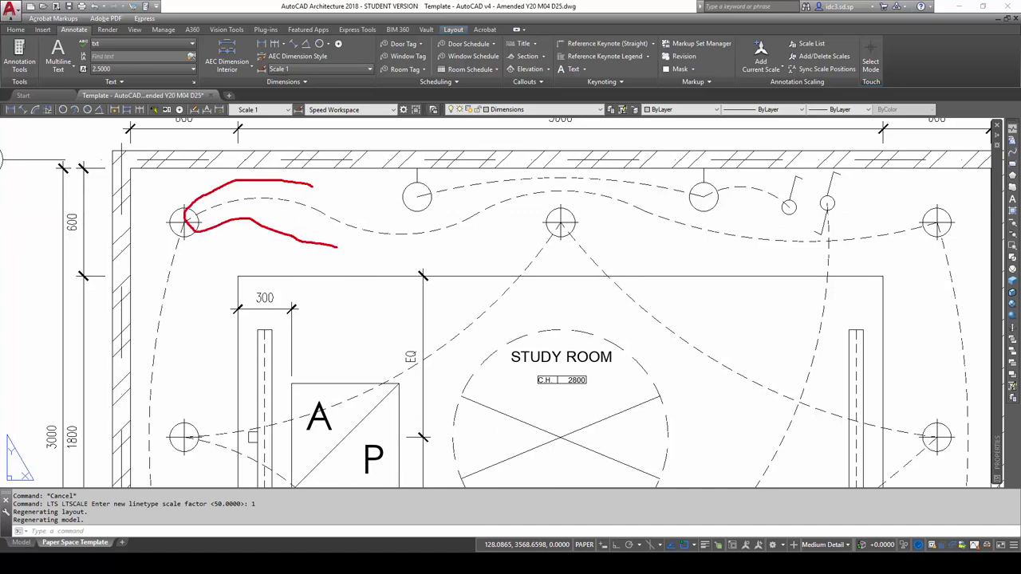
{"action": "mouse_move", "coordinate": [337, 248]}
{"action": "left_mouse_down"}
{"action": "mouse_move", "coordinate": [405, 267]}
{"action": "mouse_move", "coordinate": [441, 243]}
{"action": "mouse_move", "coordinate": [400, 217]}
{"action": "left_mouse_up"}
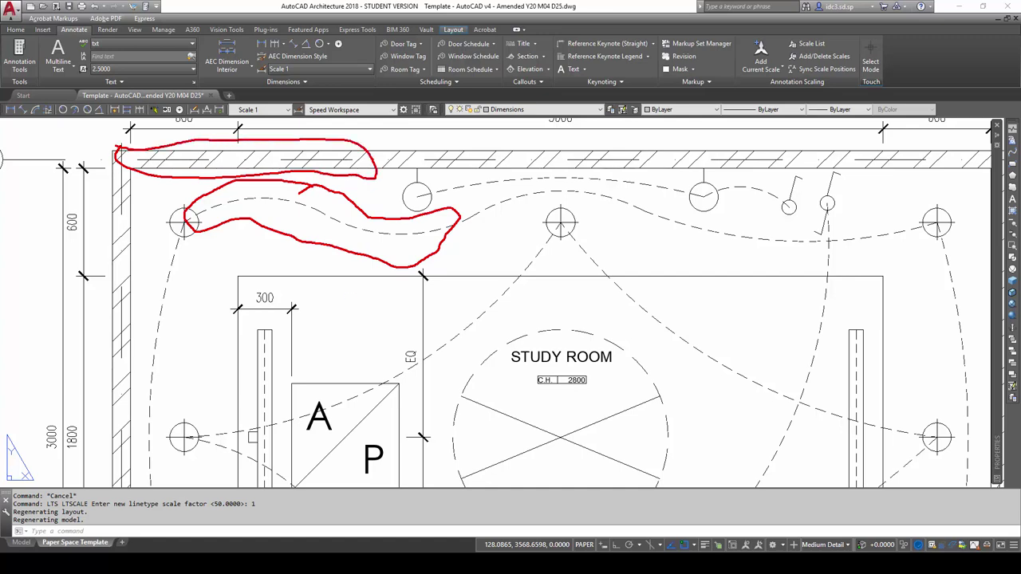
{"action": "key", "text": "Escape"}
{"action": "scroll", "coordinate": [512, 341], "scroll_direction": "down", "scroll_amount": 6}
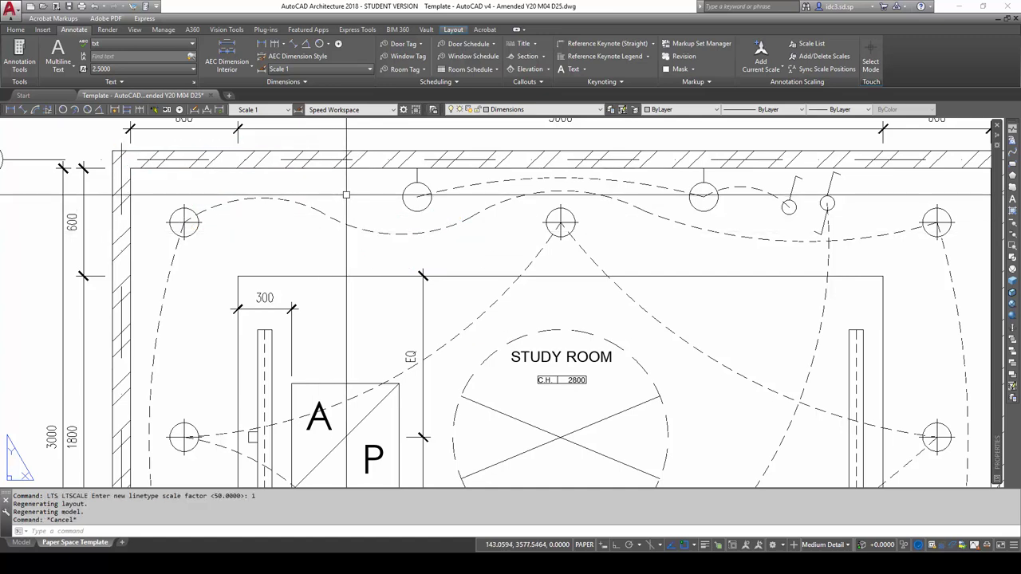
{"action": "middle_click_drag", "start_coordinate": [531, 383], "coordinate": [527, 306]}
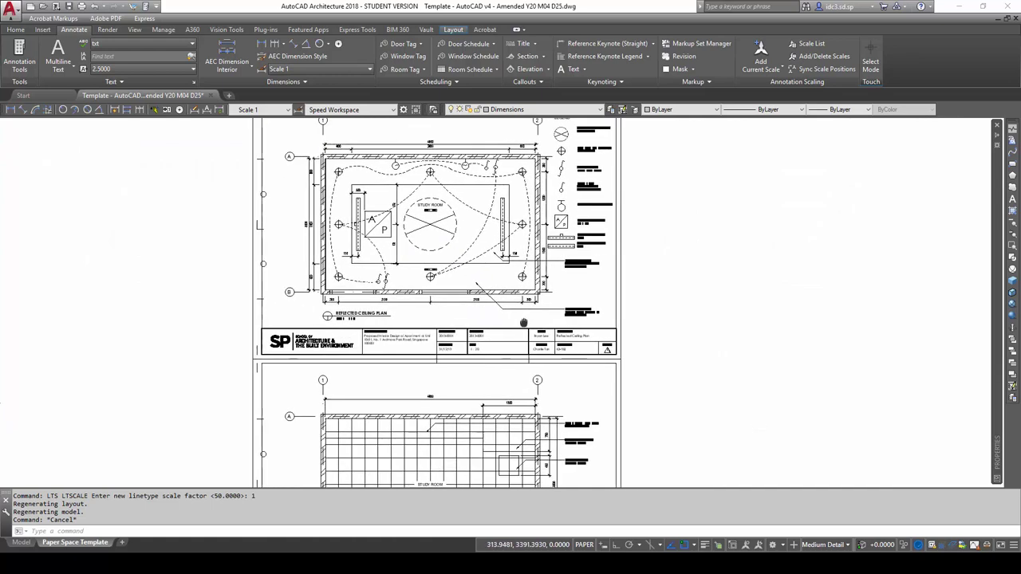
{"action": "scroll", "coordinate": [527, 306], "scroll_direction": "up", "scroll_amount": 3}
{"action": "middle_click_drag", "start_coordinate": [687, 311], "coordinate": [532, 278]}
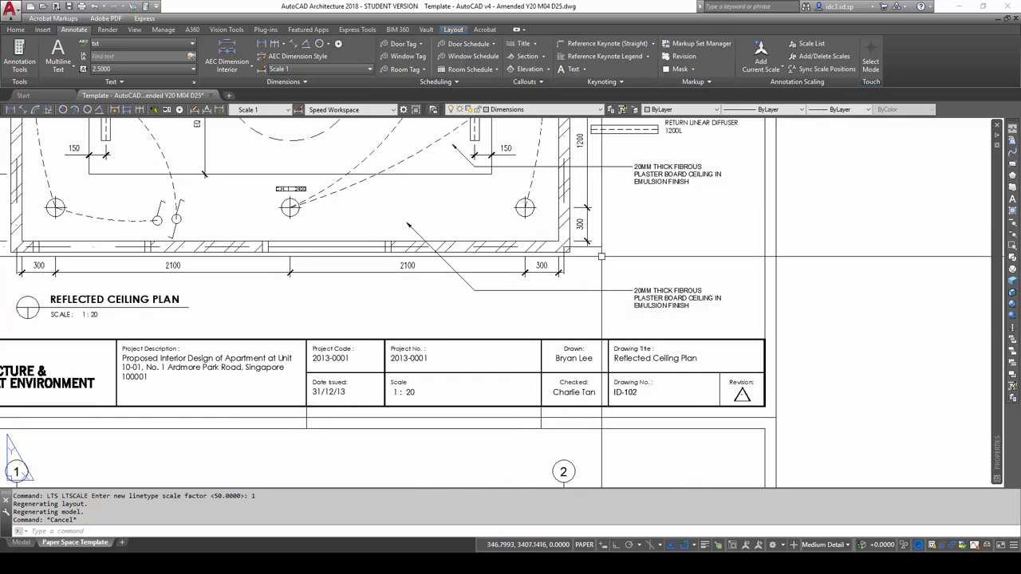
{"action": "scroll", "coordinate": [556, 256], "scroll_direction": "up", "scroll_amount": 3}
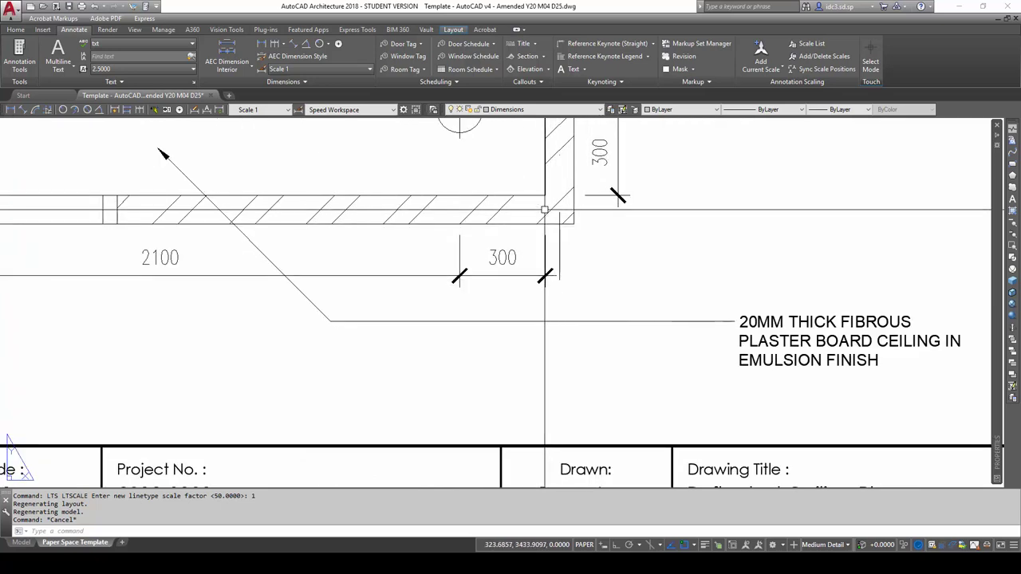
{"action": "scroll", "coordinate": [576, 297], "scroll_direction": "down", "scroll_amount": 3}
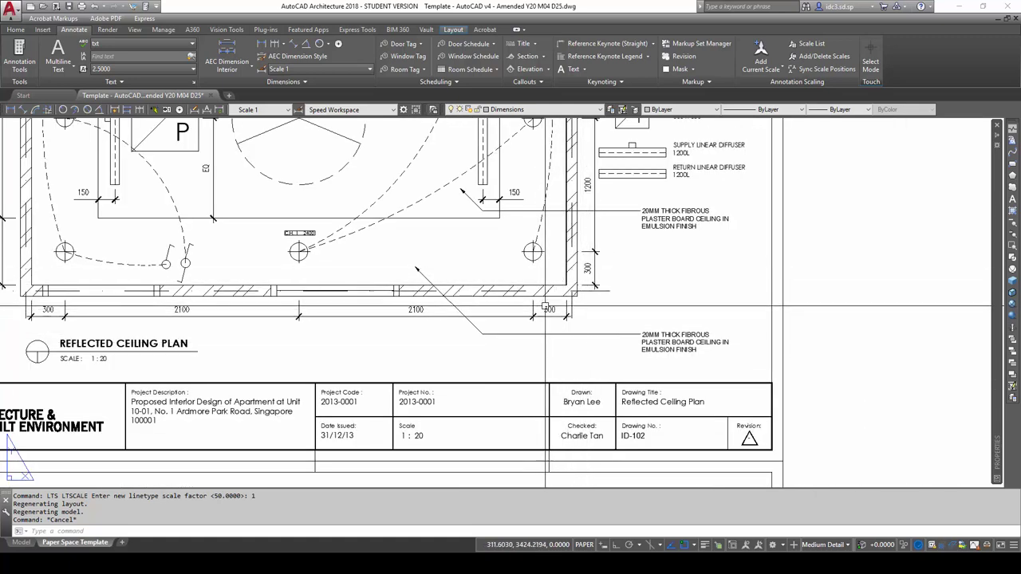
{"action": "scroll", "coordinate": [537, 288], "scroll_direction": "up", "scroll_amount": 3}
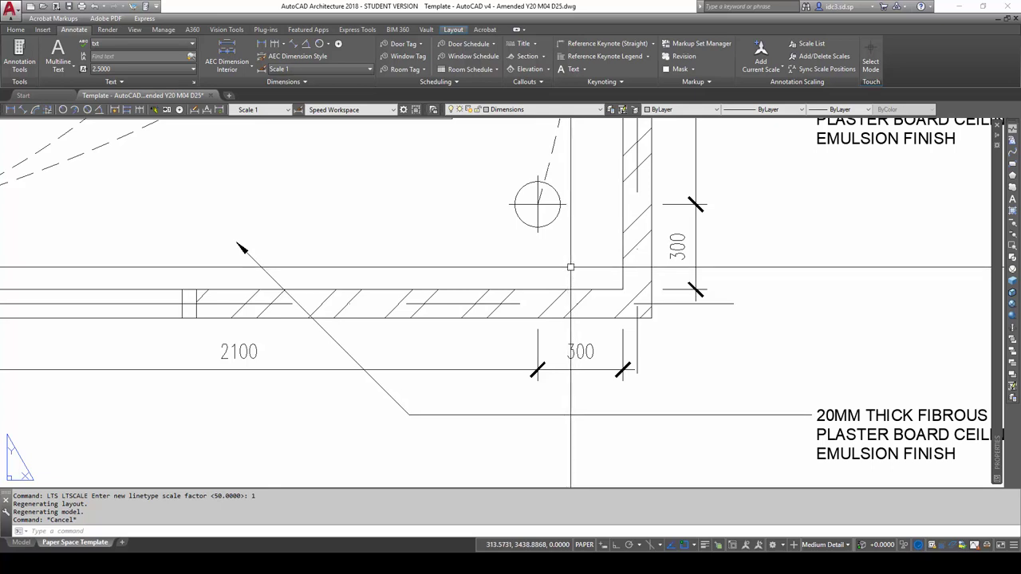
{"action": "scroll", "coordinate": [570, 272], "scroll_direction": "down", "scroll_amount": 2}
{"action": "scroll", "coordinate": [572, 267], "scroll_direction": "down", "scroll_amount": 2}
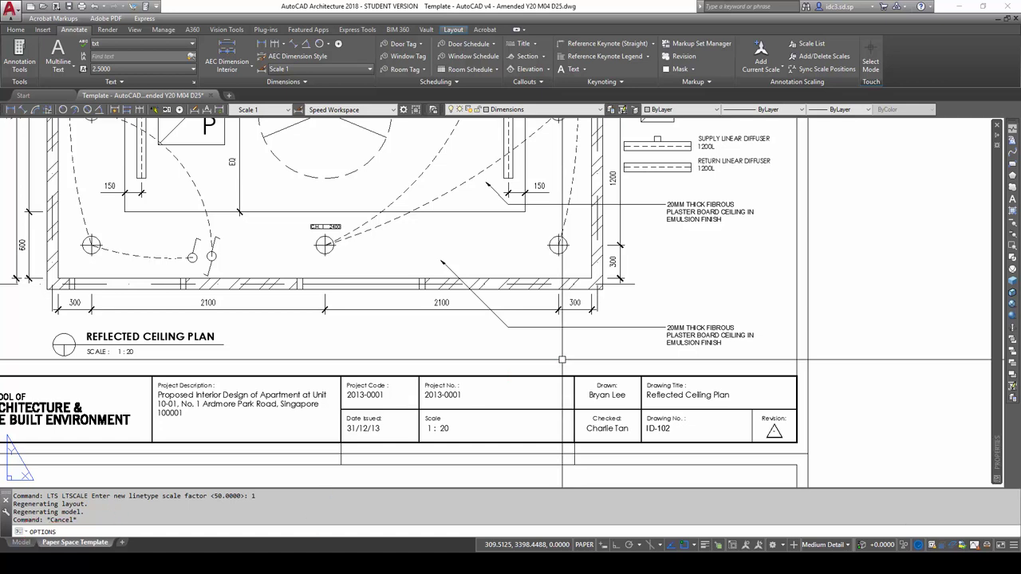
Step: Turn on Display Lineweight in the Options' Lineweight Settings
{"action": "key", "text": "Return"}
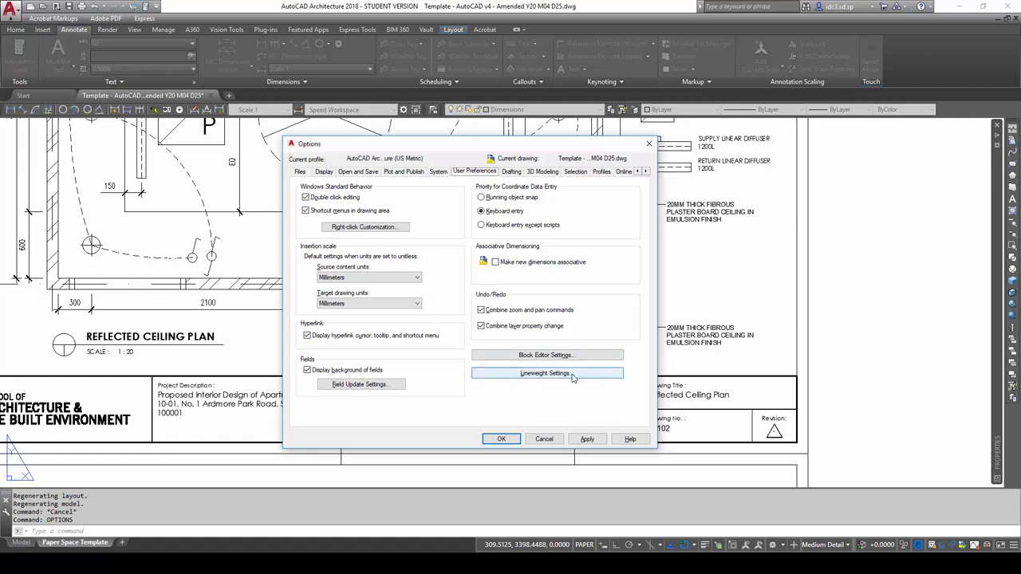
{"action": "left_click", "coordinate": [546, 373]}
{"action": "left_click_drag", "start_coordinate": [364, 227], "coordinate": [325, 198]}
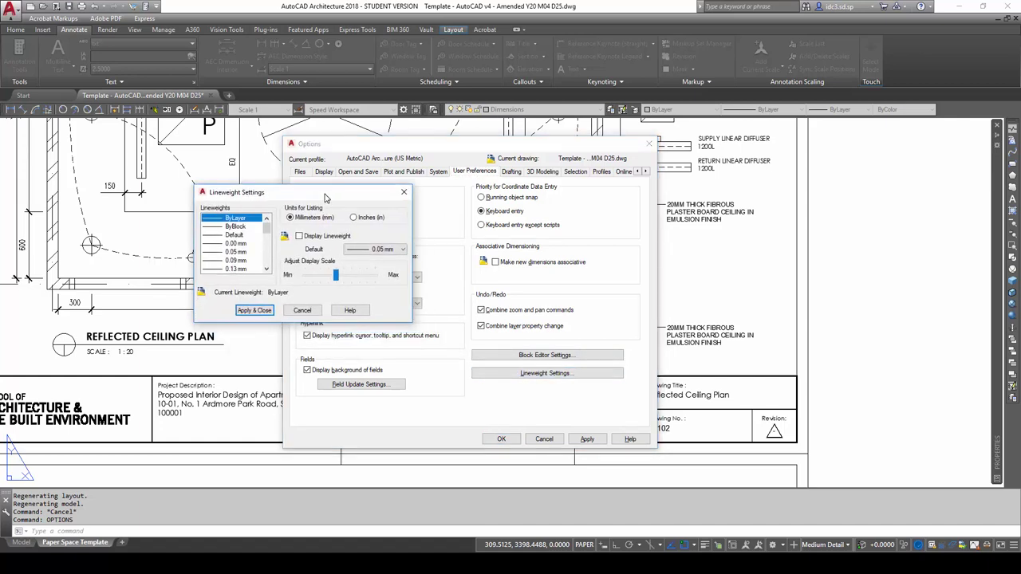
{"action": "left_click", "coordinate": [300, 237]}
Step: Keep the default lineweight at 0.05 mm and apply the lineweight and options settings
{"action": "left_click", "coordinate": [368, 250]}
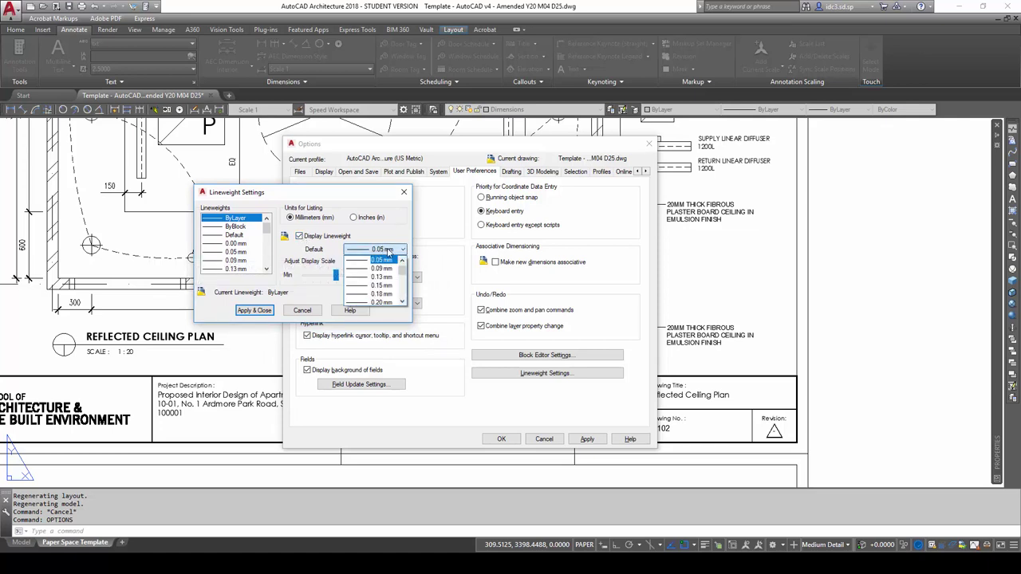
{"action": "left_click", "coordinate": [387, 250]}
{"action": "left_click", "coordinate": [403, 250]}
{"action": "left_click", "coordinate": [403, 249]}
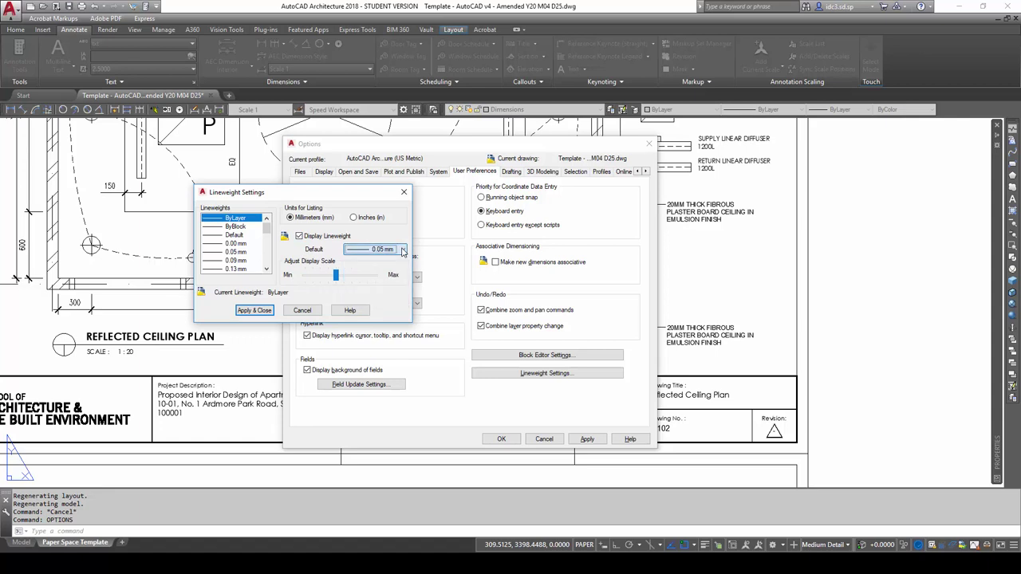
{"action": "left_click", "coordinate": [403, 250]}
{"action": "left_click", "coordinate": [403, 250]}
{"action": "left_click", "coordinate": [403, 250]}
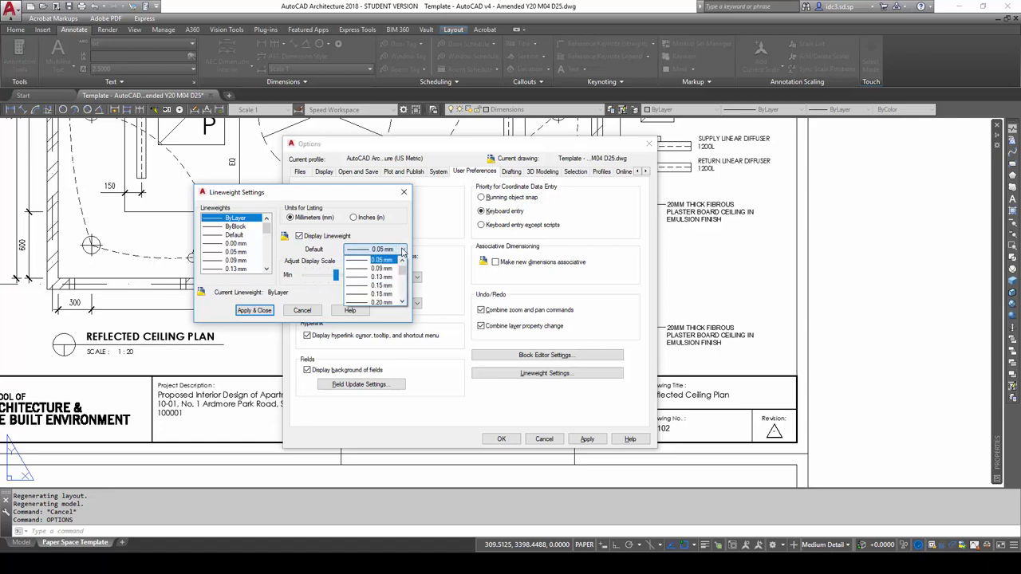
{"action": "left_click", "coordinate": [403, 250]}
{"action": "left_click", "coordinate": [403, 250]}
{"action": "left_click", "coordinate": [388, 260]}
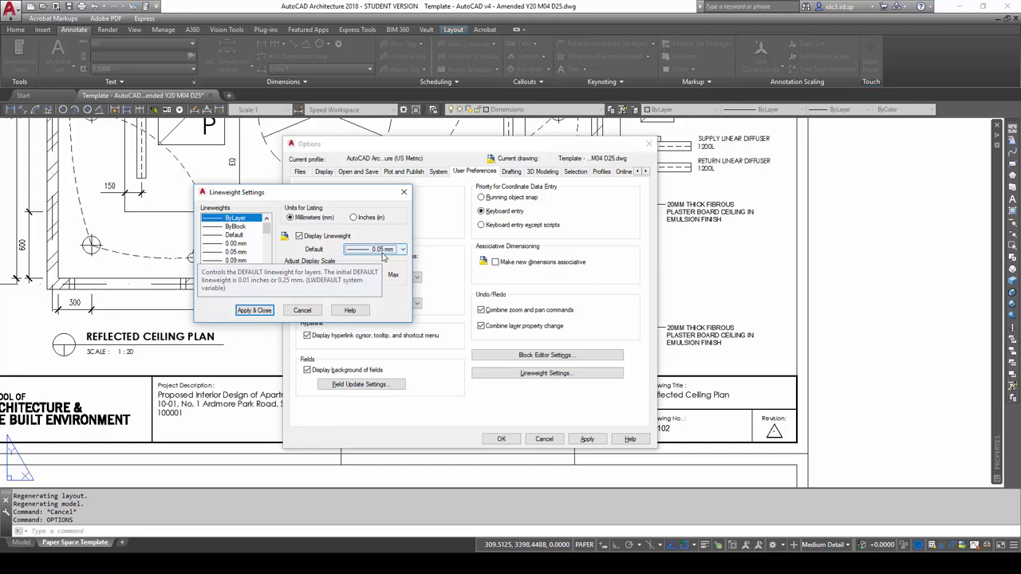
{"action": "left_click", "coordinate": [257, 311]}
{"action": "left_click", "coordinate": [509, 437]}
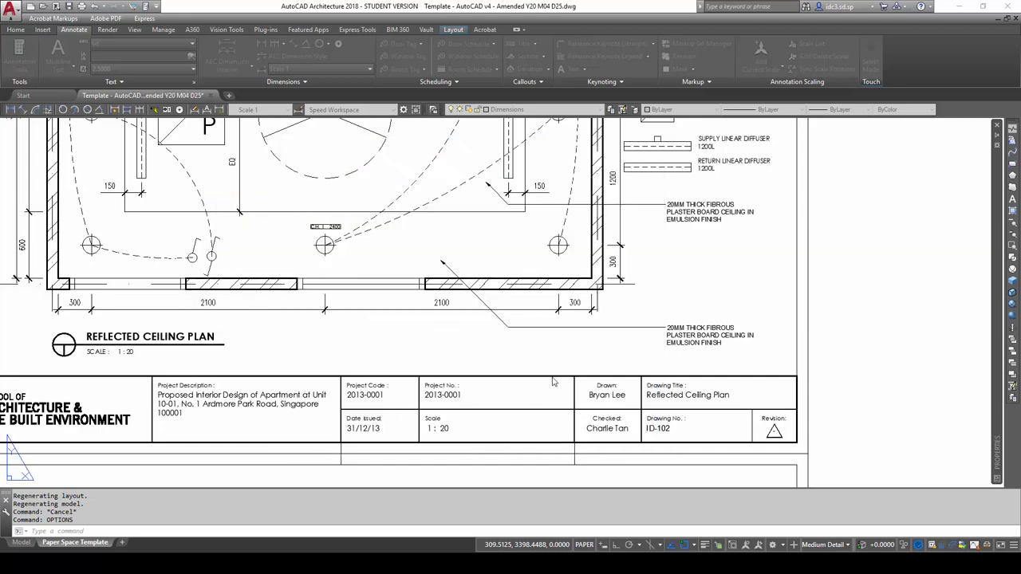
Step: Regenerate the drawing with REA and inspect the thickened wall corner, bottom wall and 150 dimension
{"action": "scroll", "coordinate": [565, 357], "scroll_direction": "up", "scroll_amount": 10}
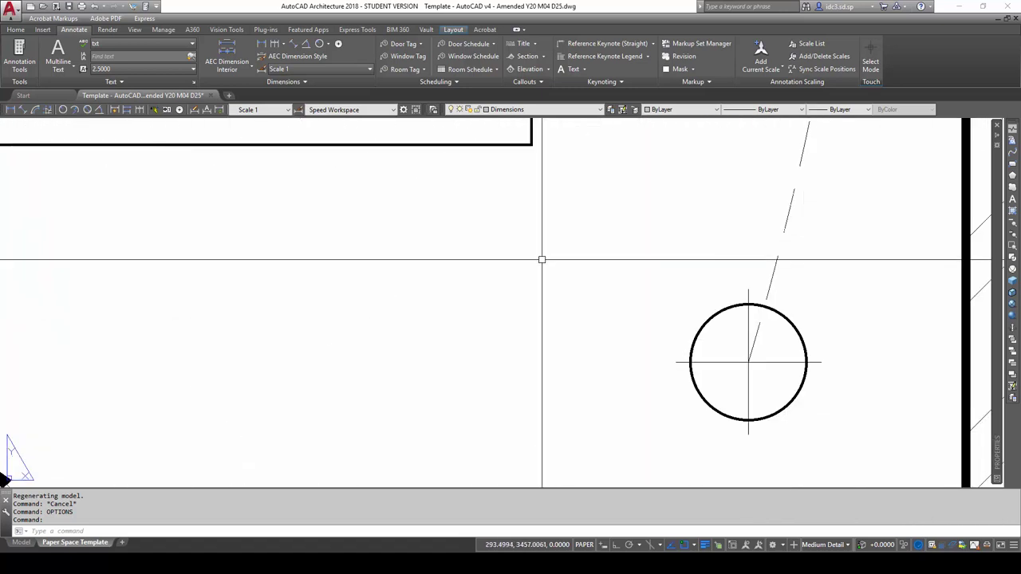
{"action": "type", "text": "rea"}
{"action": "key", "text": "Return"}
{"action": "scroll", "coordinate": [540, 312], "scroll_direction": "down", "scroll_amount": 8}
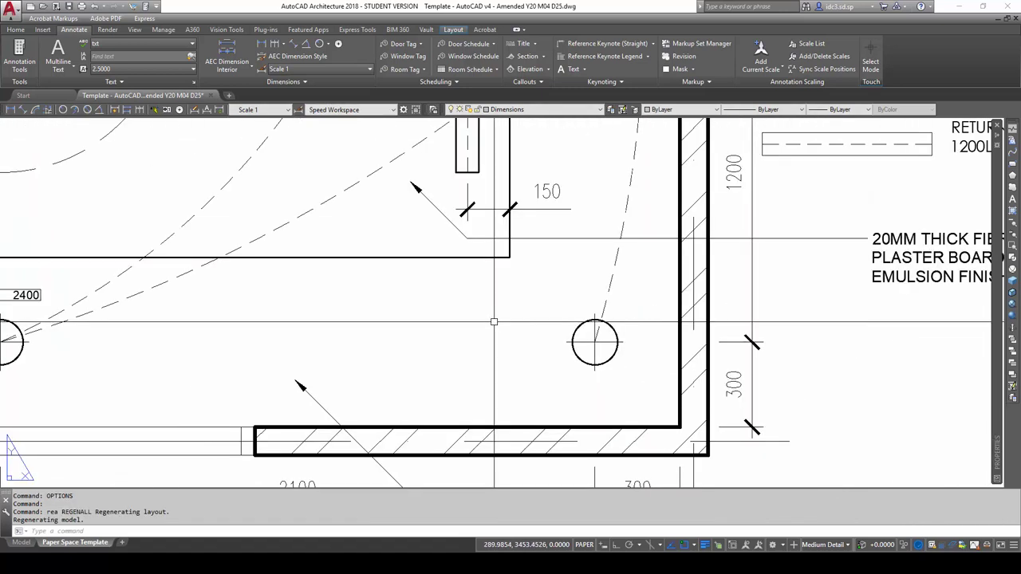
{"action": "middle_click_drag", "start_coordinate": [494, 319], "coordinate": [595, 296]}
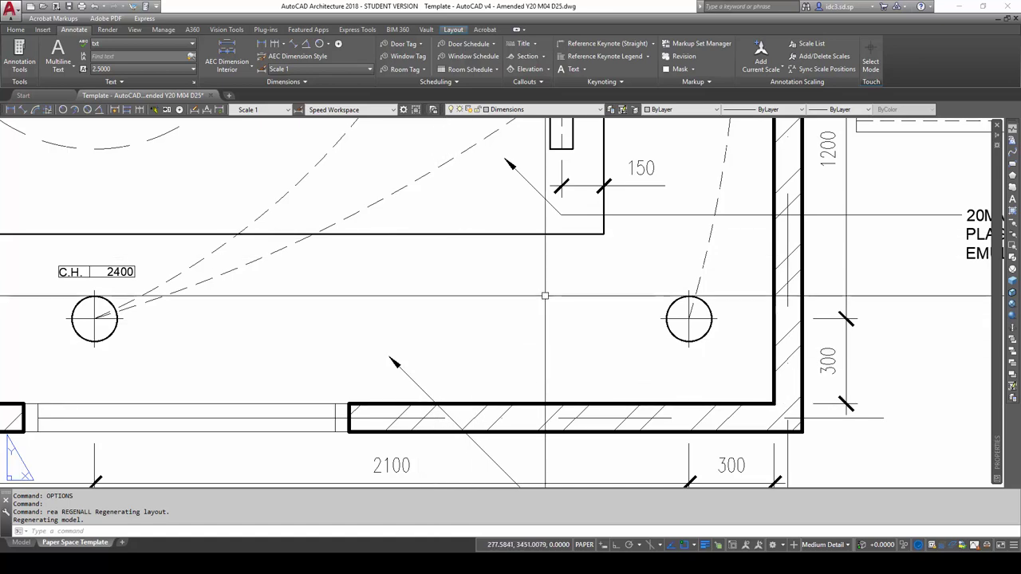
{"action": "middle_click_drag", "start_coordinate": [433, 296], "coordinate": [444, 364]}
{"action": "middle_click_drag", "start_coordinate": [579, 244], "coordinate": [551, 342]}
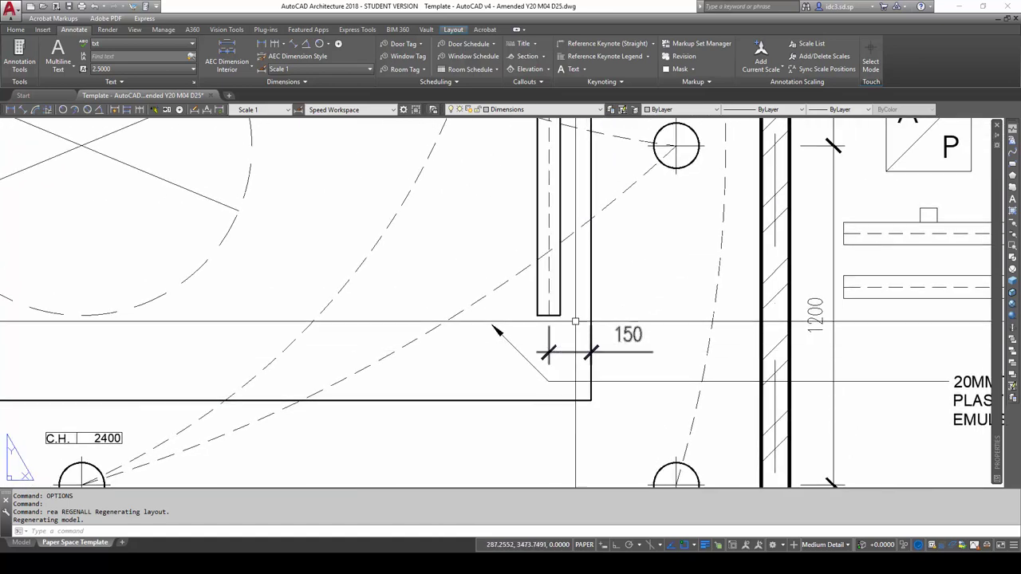
{"action": "scroll", "coordinate": [553, 360], "scroll_direction": "up", "scroll_amount": 2}
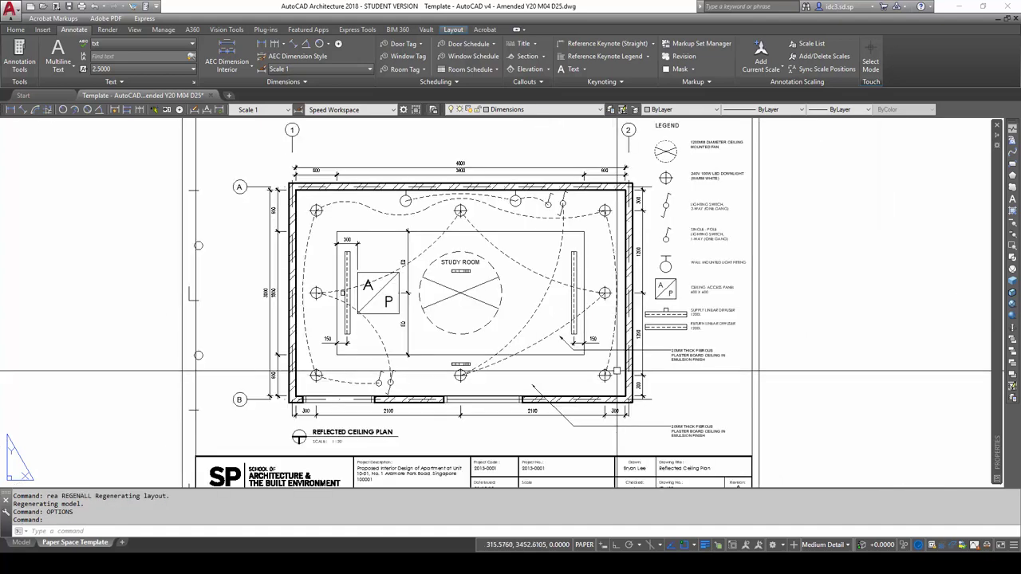
{"action": "scroll", "coordinate": [607, 367], "scroll_direction": "down", "scroll_amount": 3}
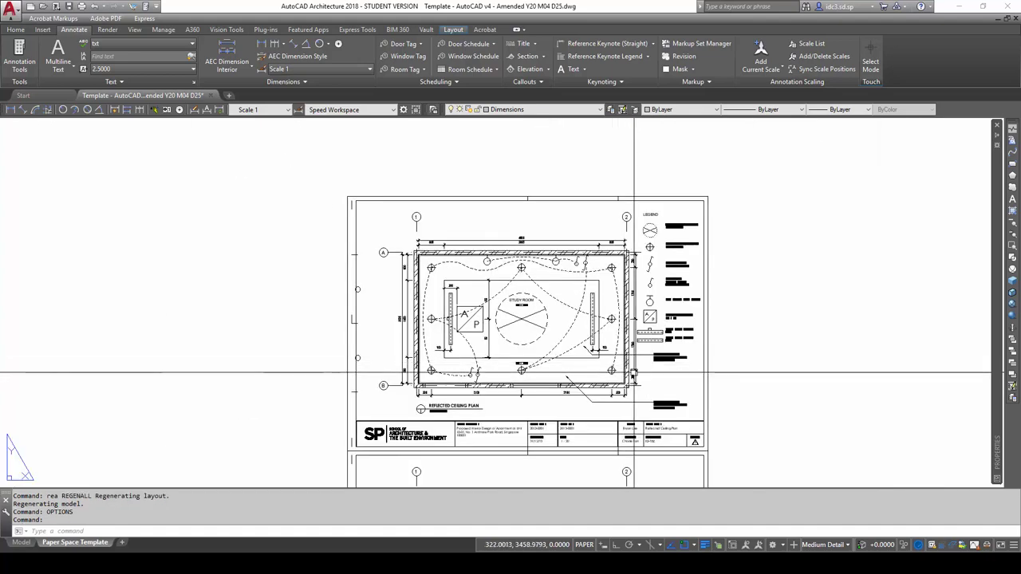
{"action": "scroll", "coordinate": [592, 406], "scroll_direction": "up", "scroll_amount": 8}
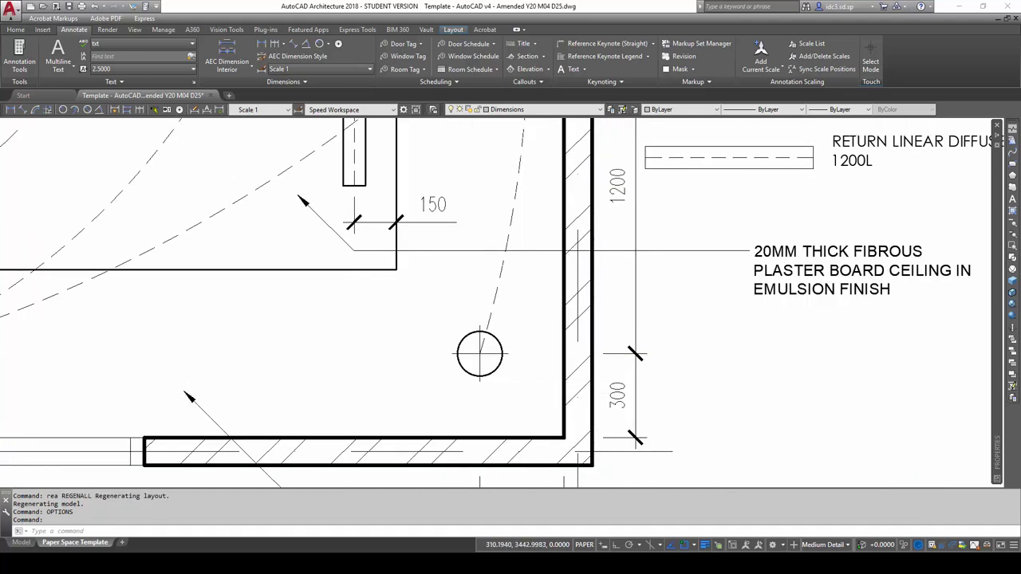
{"action": "scroll", "coordinate": [592, 405], "scroll_direction": "down", "scroll_amount": 3}
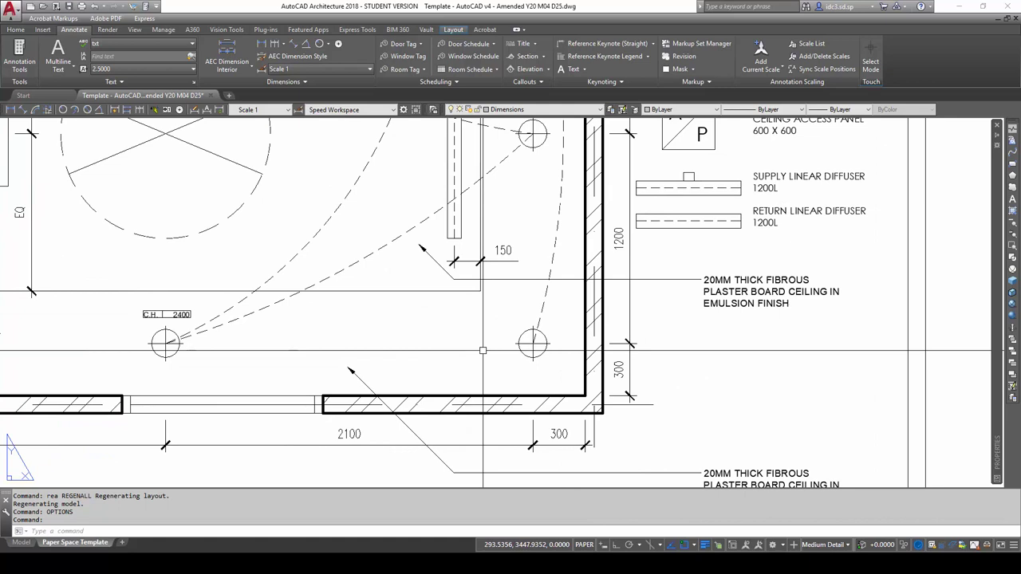
{"action": "scroll", "coordinate": [418, 246], "scroll_direction": "up", "scroll_amount": 4}
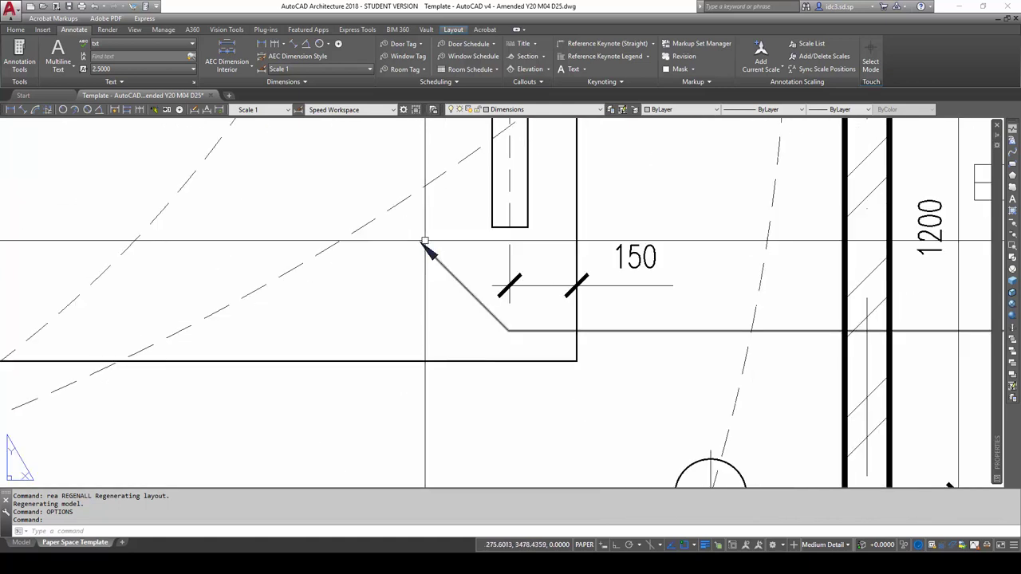
Step: Regenerate again and frame the whole Reflected Ceiling Plan sheet above the furniture plan
{"action": "type", "text": "REA"}
{"action": "key", "text": "Return"}
{"action": "scroll", "coordinate": [552, 281], "scroll_direction": "down", "scroll_amount": 6}
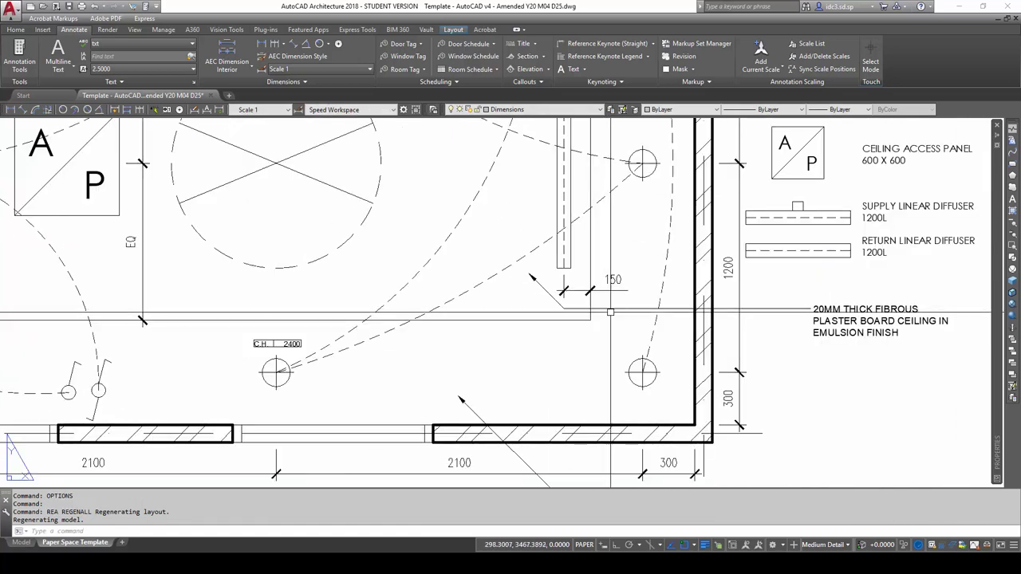
{"action": "scroll", "coordinate": [598, 273], "scroll_direction": "up", "scroll_amount": 3}
{"action": "scroll", "coordinate": [601, 272], "scroll_direction": "down", "scroll_amount": 3}
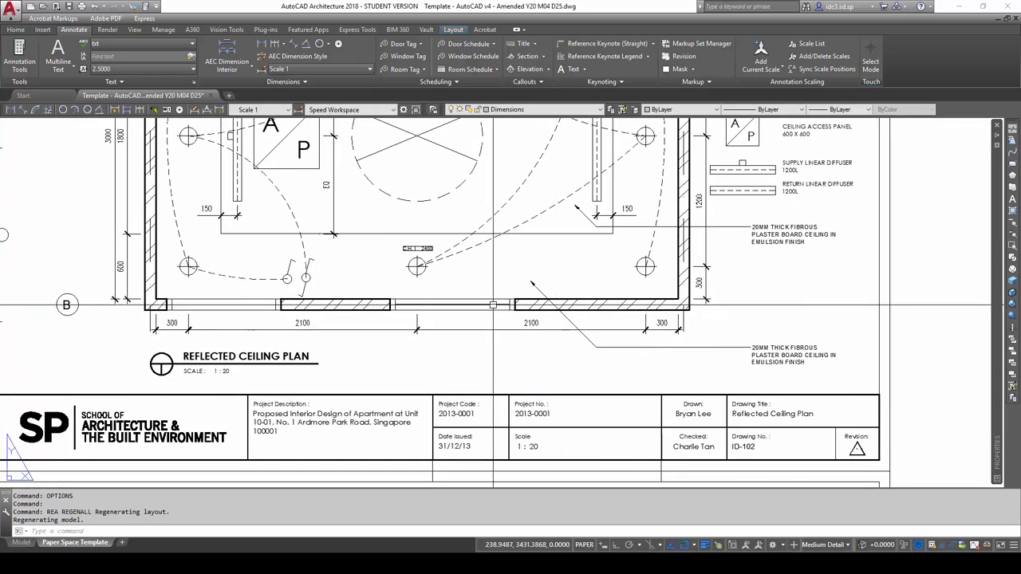
{"action": "scroll", "coordinate": [388, 319], "scroll_direction": "up", "scroll_amount": 3}
{"action": "scroll", "coordinate": [541, 329], "scroll_direction": "down", "scroll_amount": 3}
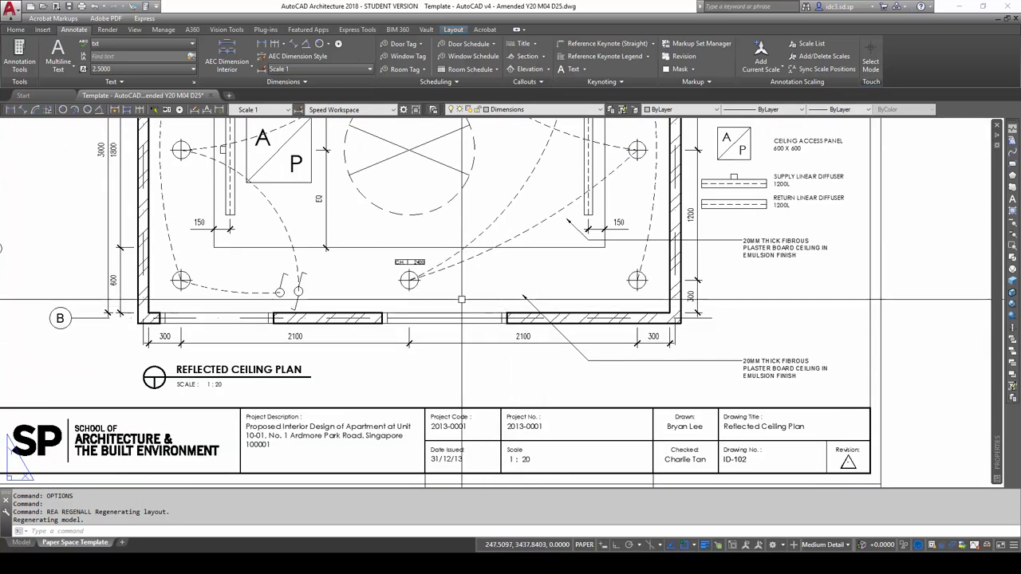
{"action": "scroll", "coordinate": [541, 328], "scroll_direction": "up", "scroll_amount": 3}
{"action": "scroll", "coordinate": [541, 328], "scroll_direction": "down", "scroll_amount": 3}
{"action": "scroll", "coordinate": [569, 328], "scroll_direction": "down", "scroll_amount": 2}
{"action": "middle_click_drag", "start_coordinate": [581, 349], "coordinate": [570, 329]}
{"action": "scroll", "coordinate": [570, 328], "scroll_direction": "down", "scroll_amount": 4}
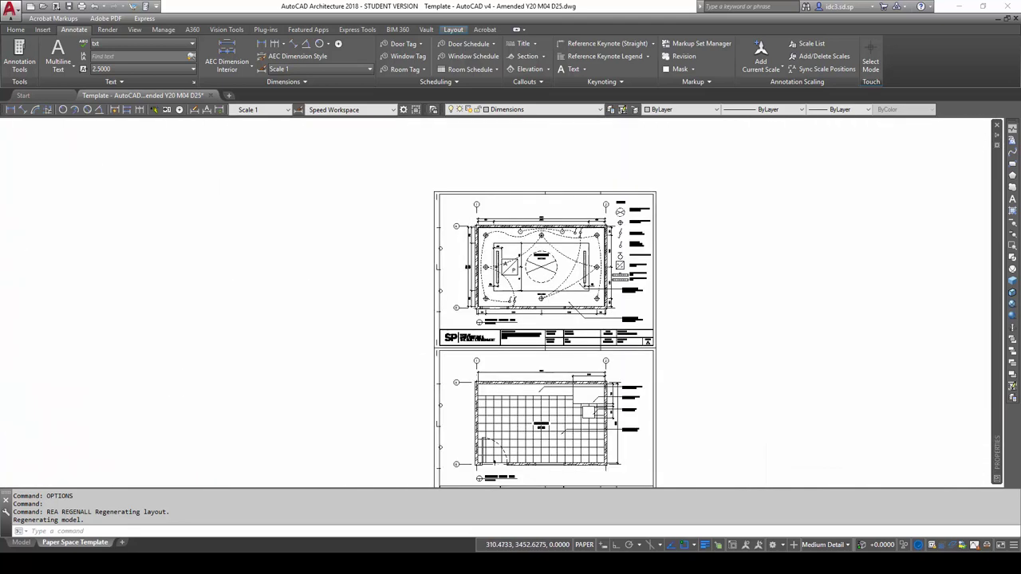
{"action": "scroll", "coordinate": [473, 319], "scroll_direction": "up", "scroll_amount": 2}
{"action": "scroll", "coordinate": [455, 303], "scroll_direction": "down", "scroll_amount": 3}
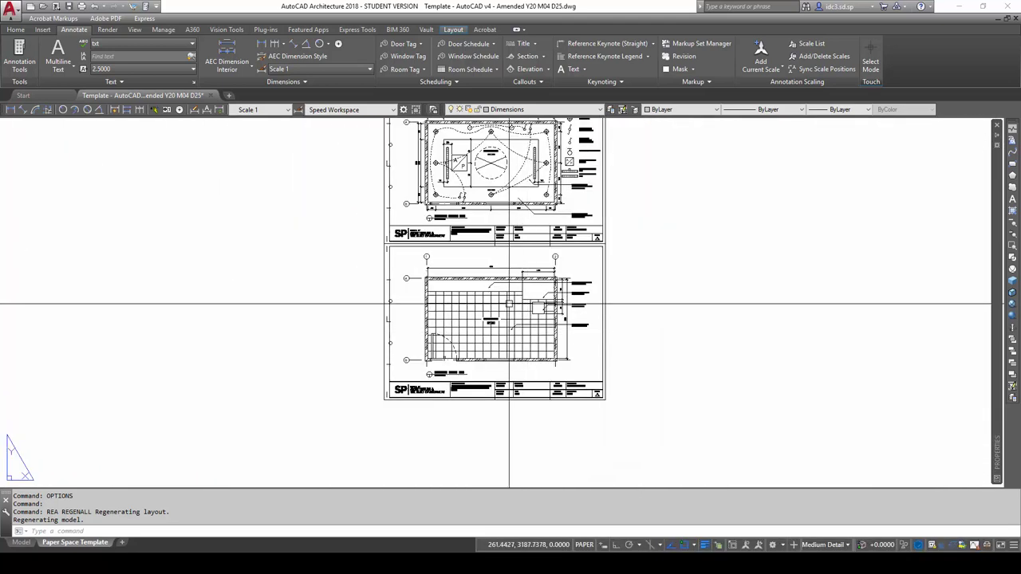
{"action": "scroll", "coordinate": [511, 306], "scroll_direction": "up", "scroll_amount": 3}
{"action": "scroll", "coordinate": [576, 308], "scroll_direction": "down", "scroll_amount": 3}
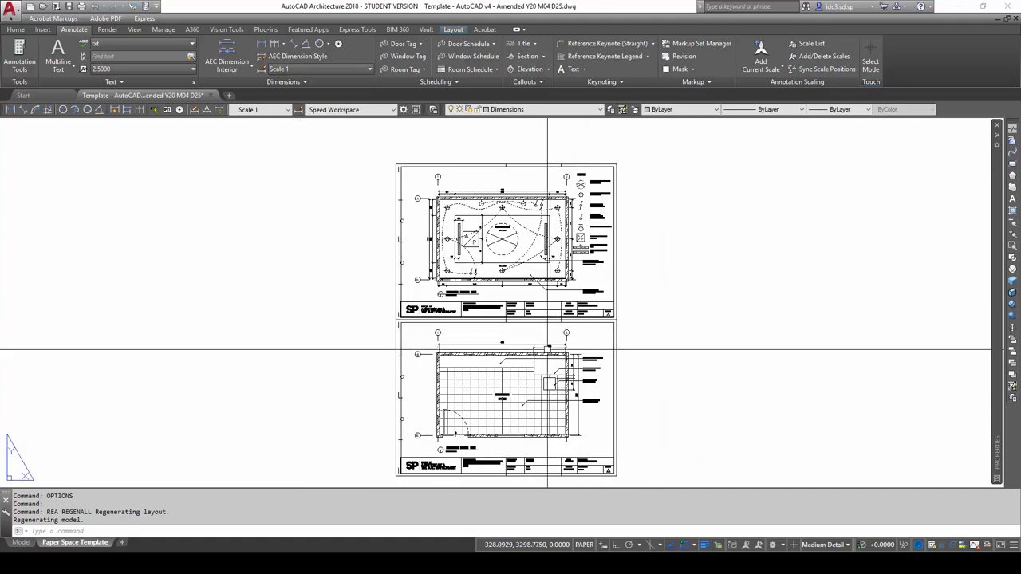
{"action": "scroll", "coordinate": [558, 351], "scroll_direction": "up", "scroll_amount": 1}
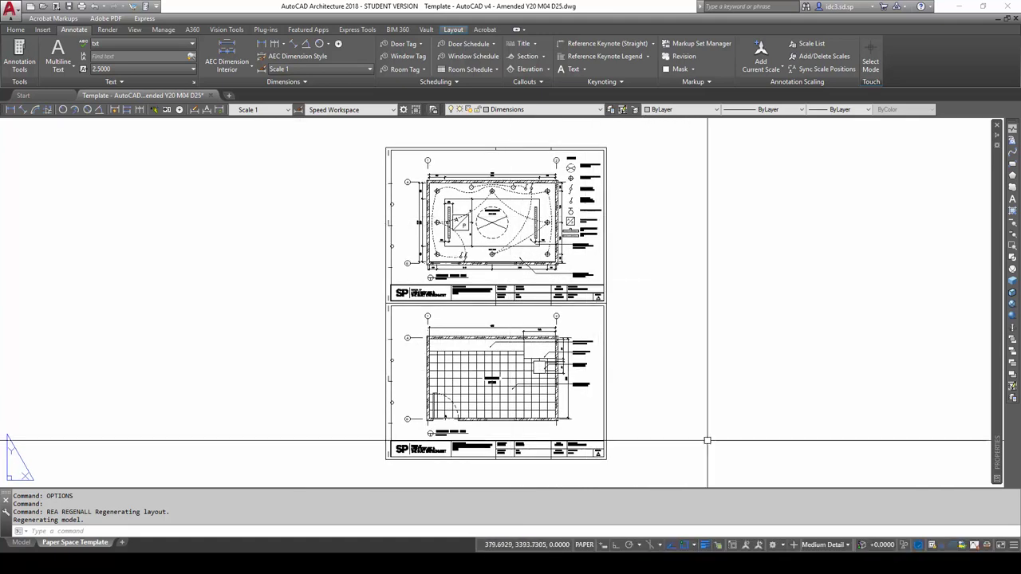
Step: In the Plot dialog with no page setup, window the lower furniture layout sheet as plot area
{"action": "key", "text": "ctrl+p"}
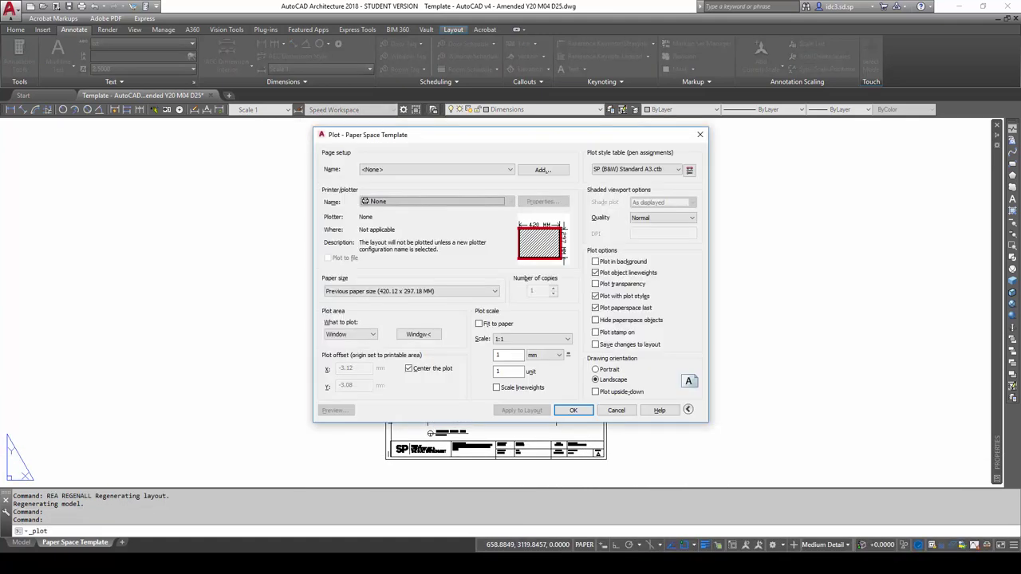
{"action": "left_click", "coordinate": [444, 170]}
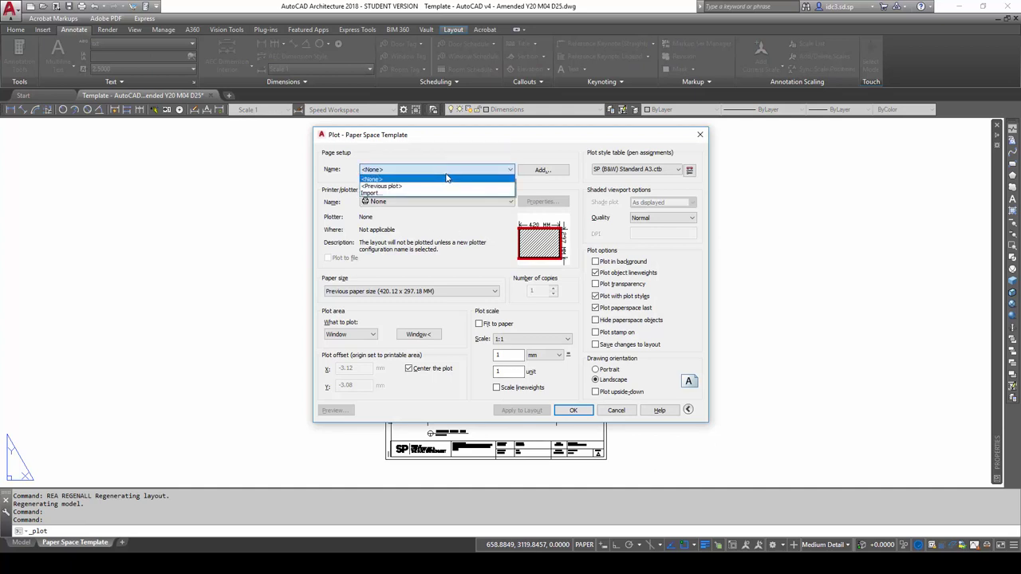
{"action": "left_click", "coordinate": [449, 176]}
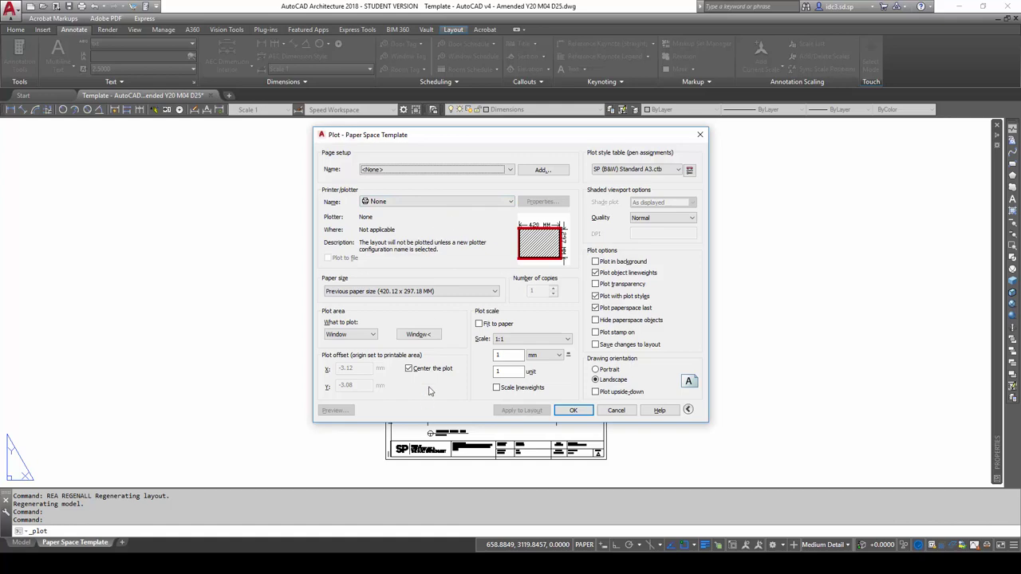
{"action": "left_click", "coordinate": [418, 335]}
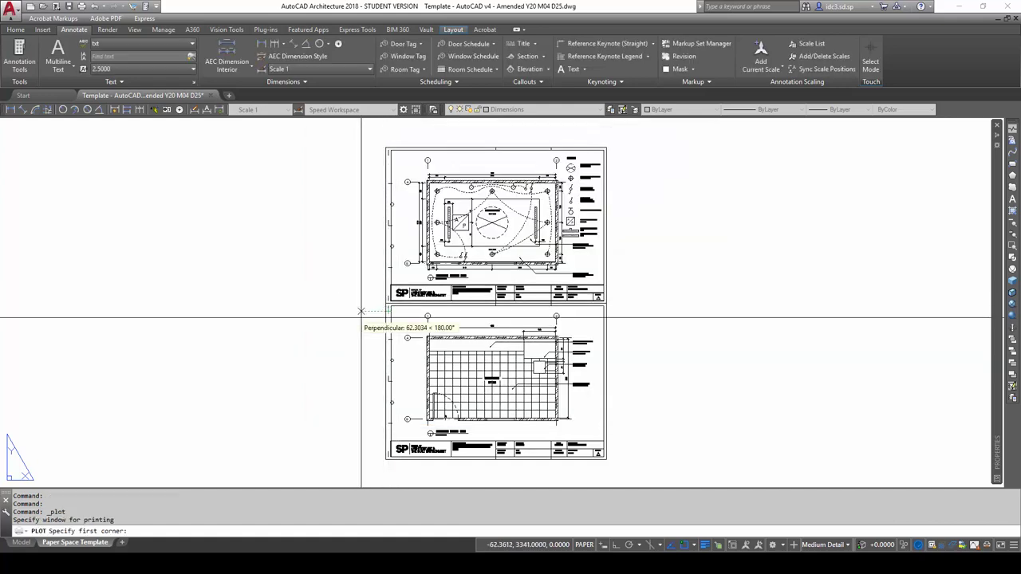
{"action": "scroll", "coordinate": [394, 294], "scroll_direction": "up", "scroll_amount": 4}
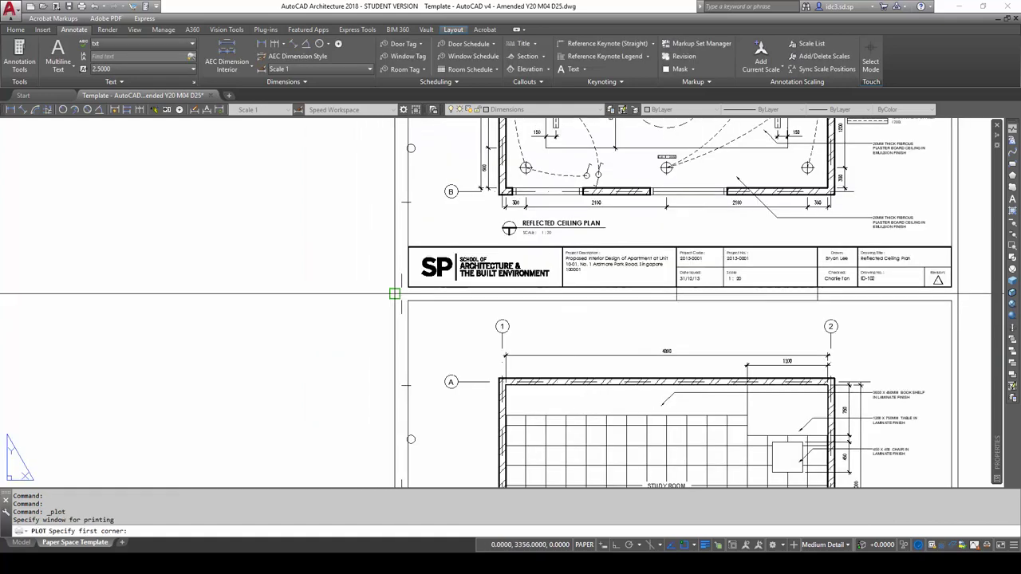
{"action": "left_click", "coordinate": [394, 293]}
{"action": "scroll", "coordinate": [394, 294], "scroll_direction": "down", "scroll_amount": 4}
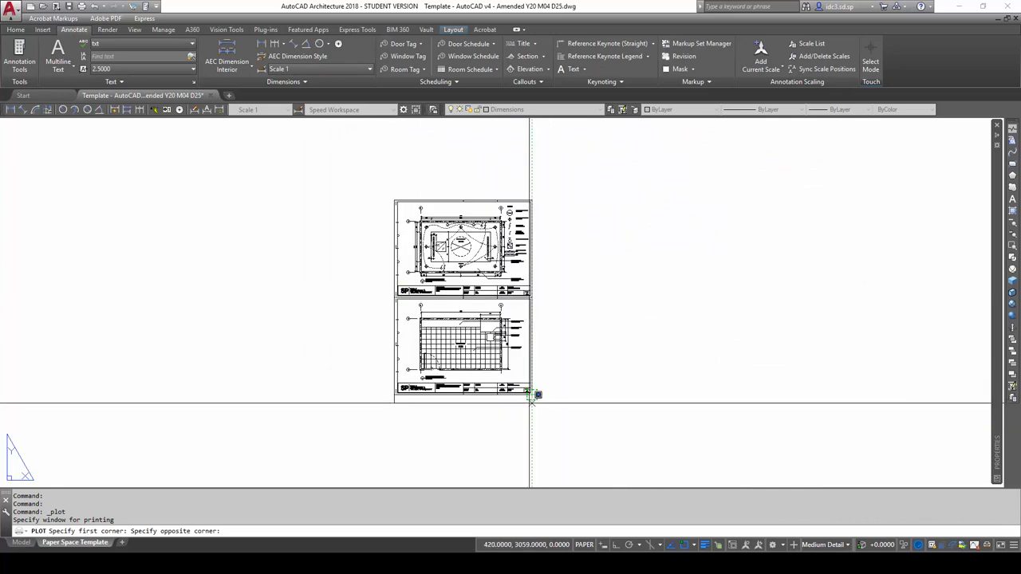
{"action": "scroll", "coordinate": [531, 396], "scroll_direction": "up", "scroll_amount": 4}
{"action": "left_click", "coordinate": [520, 366]}
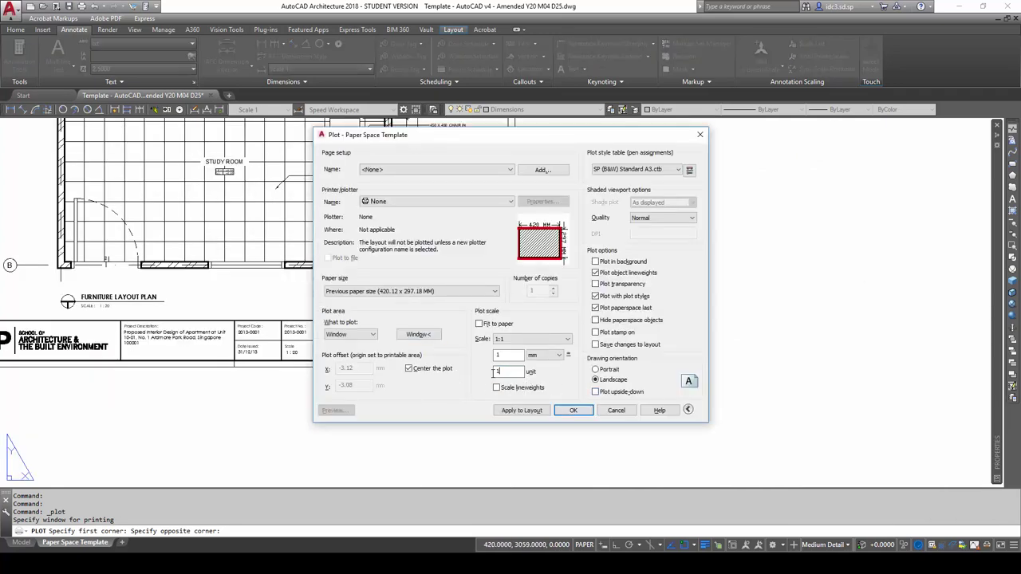
{"action": "mouse_move", "coordinate": [494, 372]}
{"action": "left_mouse_down"}
{"action": "mouse_move", "coordinate": [504, 372]}
{"action": "mouse_move", "coordinate": [490, 355]}
{"action": "left_mouse_up"}
Step: Set the plotter to DWG To PDF.pc3 and preview the plotted sheet
{"action": "left_click", "coordinate": [443, 202]}
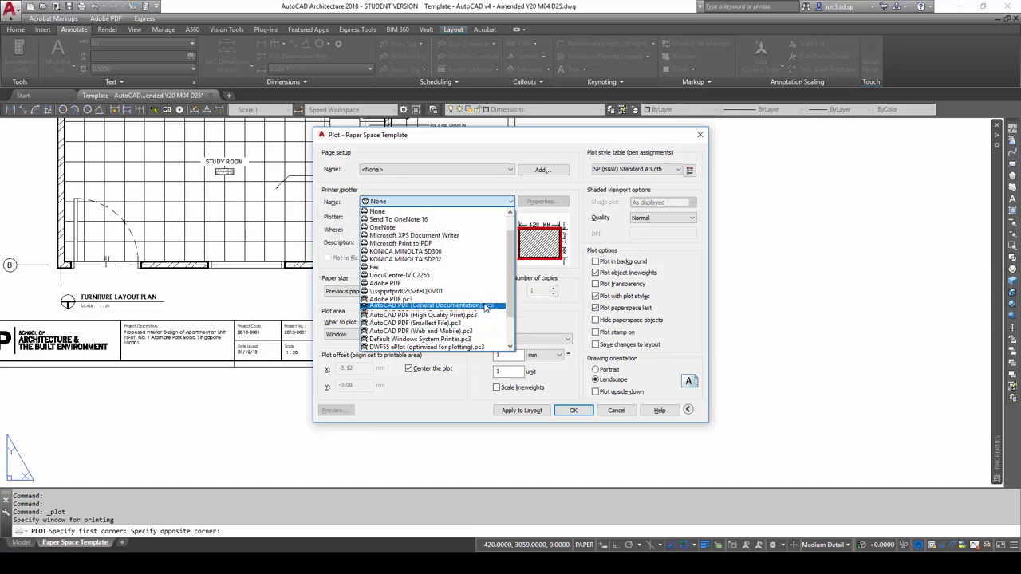
{"action": "scroll", "coordinate": [471, 336], "scroll_direction": "down", "scroll_amount": 2}
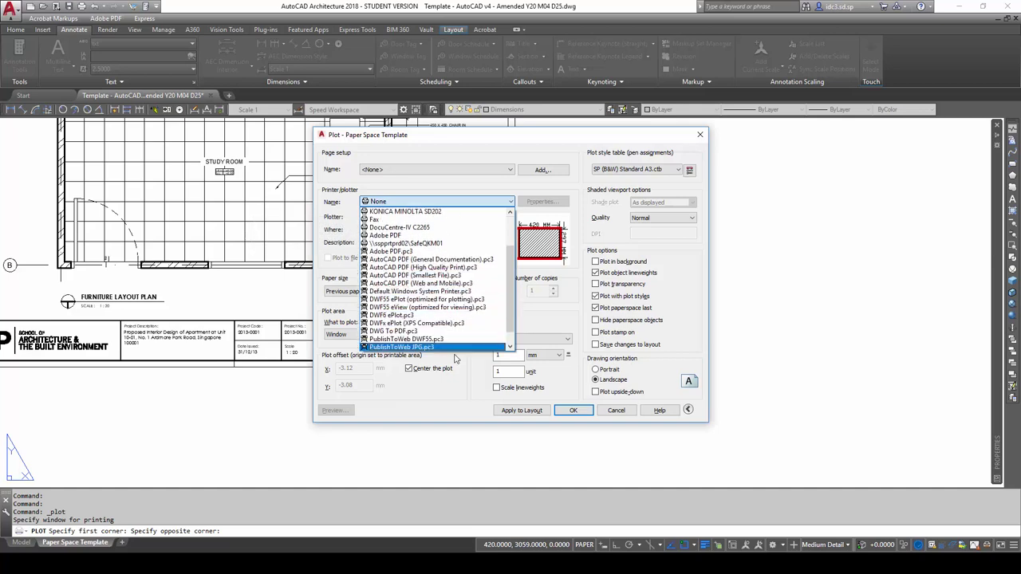
{"action": "left_click", "coordinate": [410, 331]}
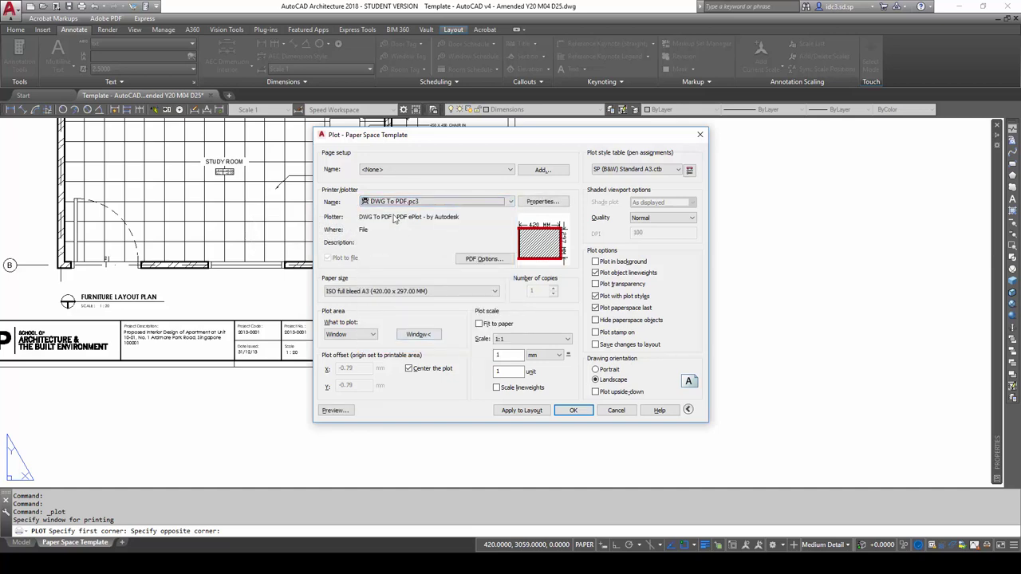
{"action": "left_click", "coordinate": [337, 411]}
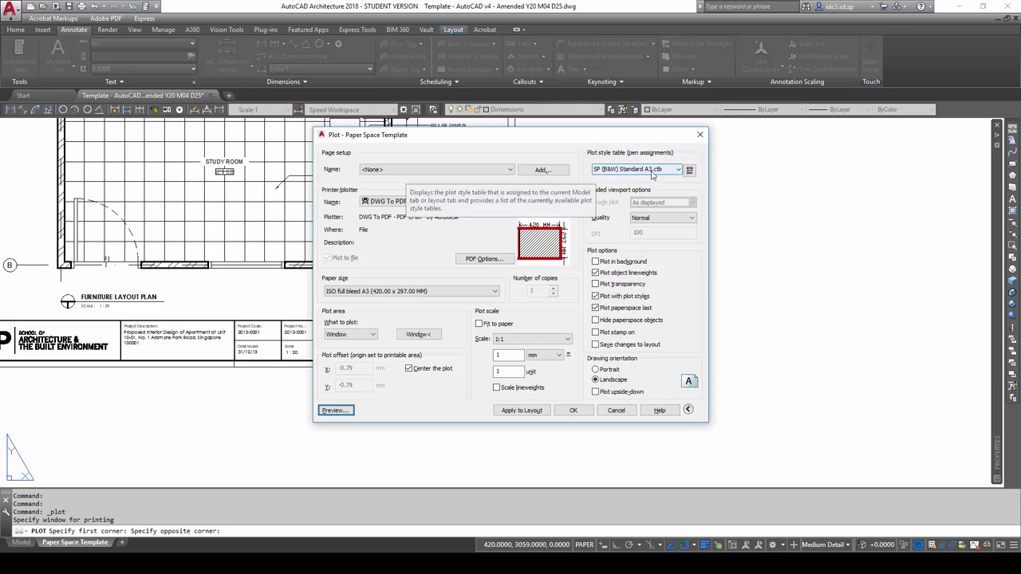
{"action": "left_click", "coordinate": [337, 411]}
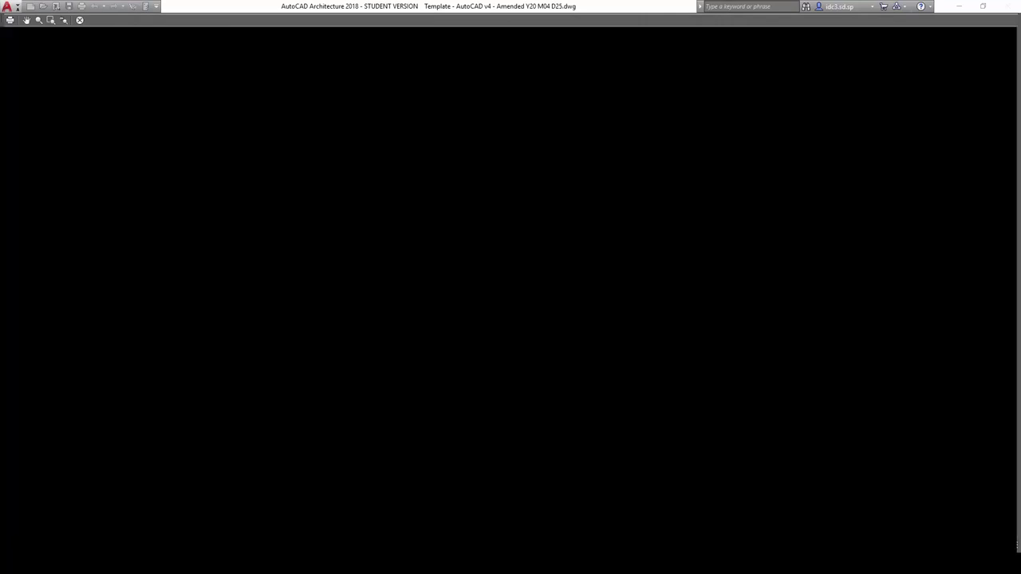
{"action": "scroll", "coordinate": [482, 387], "scroll_direction": "up", "scroll_amount": 5}
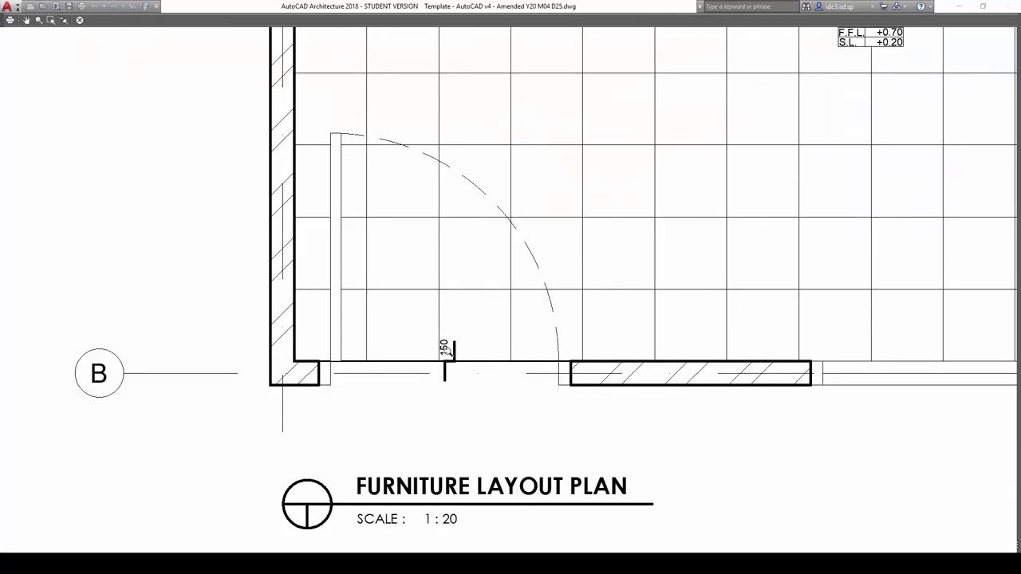
{"action": "scroll", "coordinate": [481, 404], "scroll_direction": "down", "scroll_amount": 2}
{"action": "scroll", "coordinate": [863, 243], "scroll_direction": "up", "scroll_amount": 4}
{"action": "scroll", "coordinate": [863, 243], "scroll_direction": "down", "scroll_amount": 4}
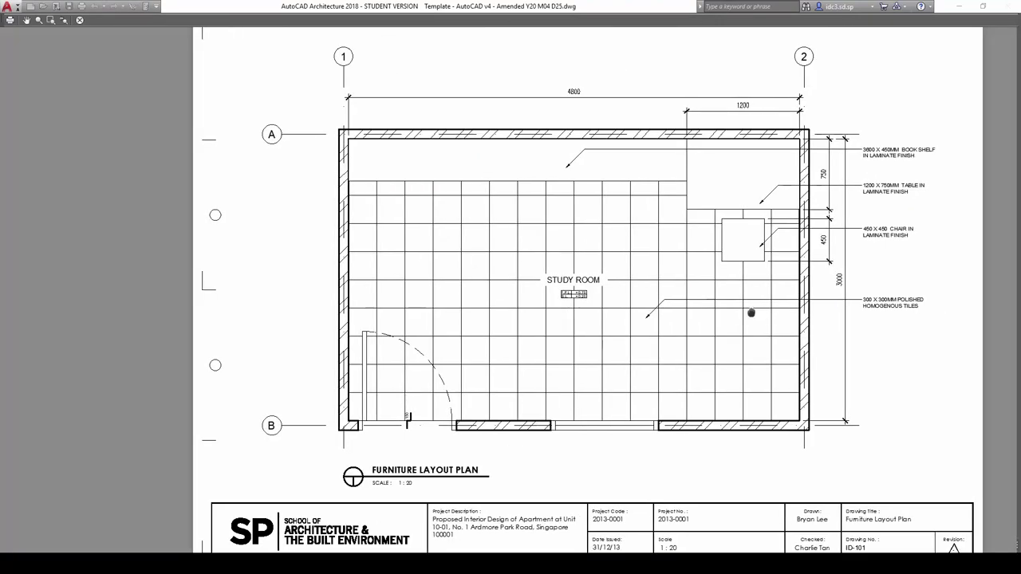
{"action": "middle_click_drag", "start_coordinate": [908, 251], "coordinate": [777, 310]}
{"action": "scroll", "coordinate": [746, 257], "scroll_direction": "up", "scroll_amount": 2}
{"action": "scroll", "coordinate": [744, 350], "scroll_direction": "down", "scroll_amount": 4}
{"action": "scroll", "coordinate": [500, 413], "scroll_direction": "up", "scroll_amount": 2}
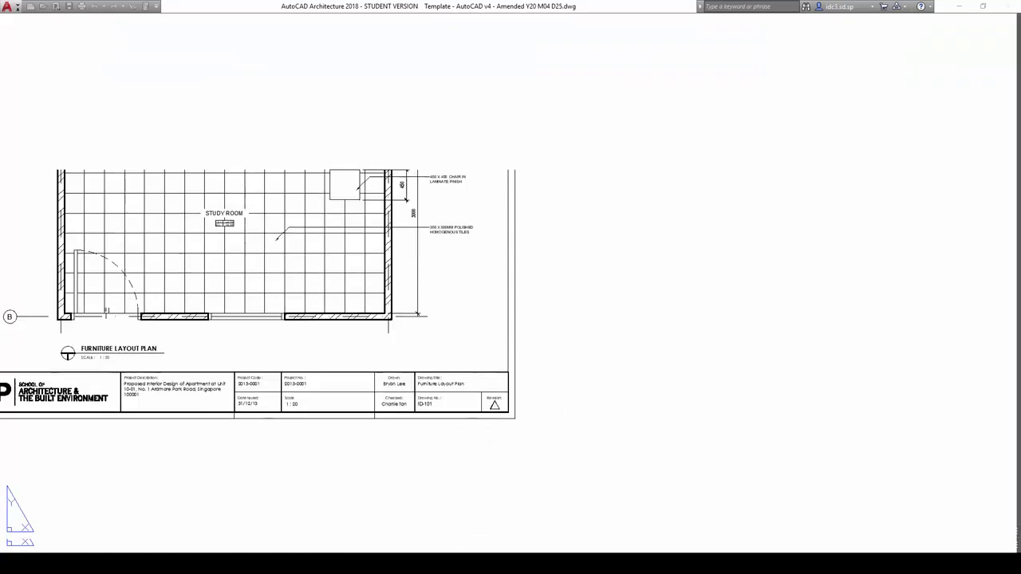
{"action": "key", "text": "Escape"}
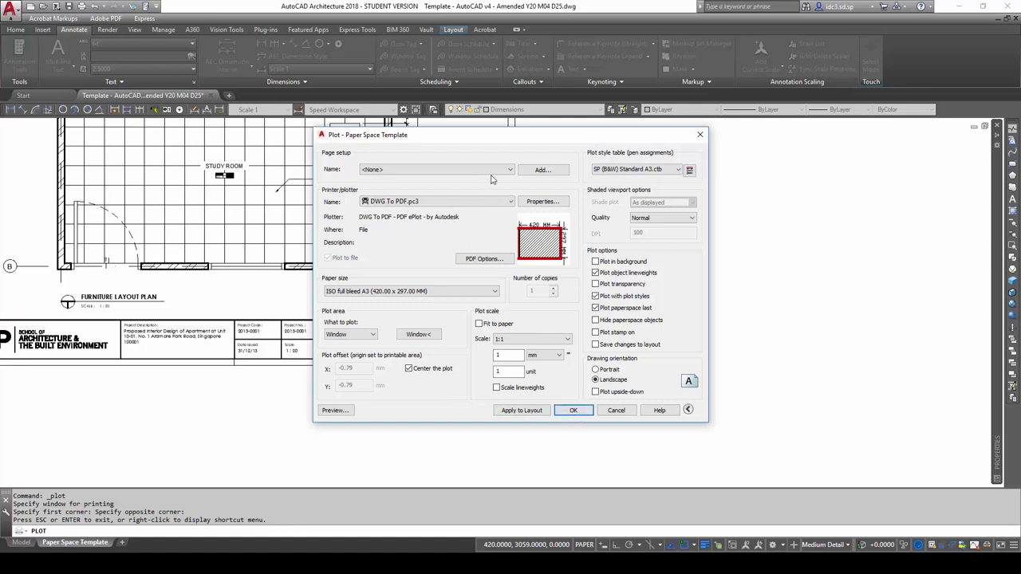
Step: Save the plot settings as page setup '01 - A3 - Furniture Layout Plan'
{"action": "left_click", "coordinate": [541, 169]}
{"action": "type", "text": "A3 - Furniture Layout Plan"}
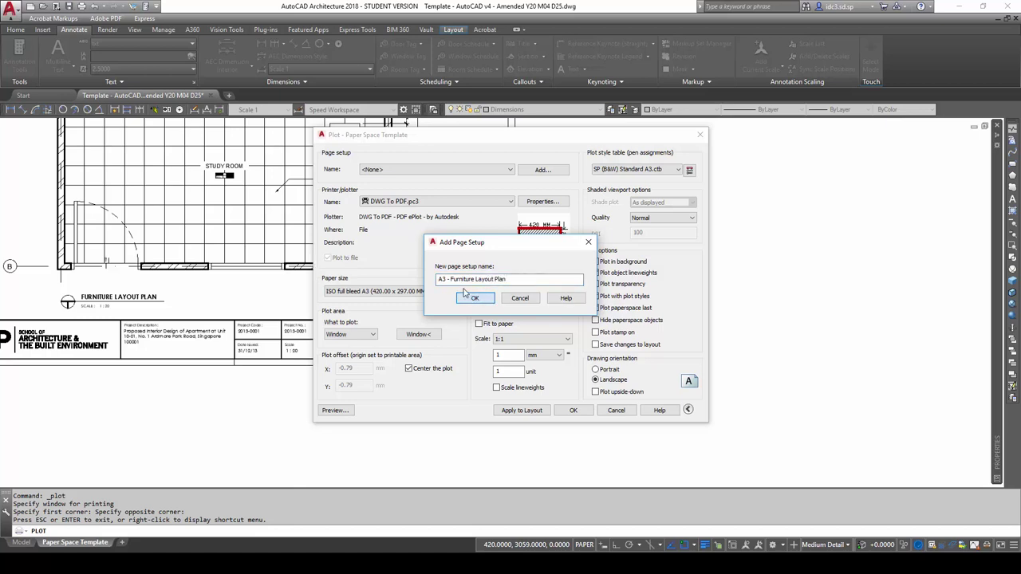
{"action": "type", "text": "01 "}
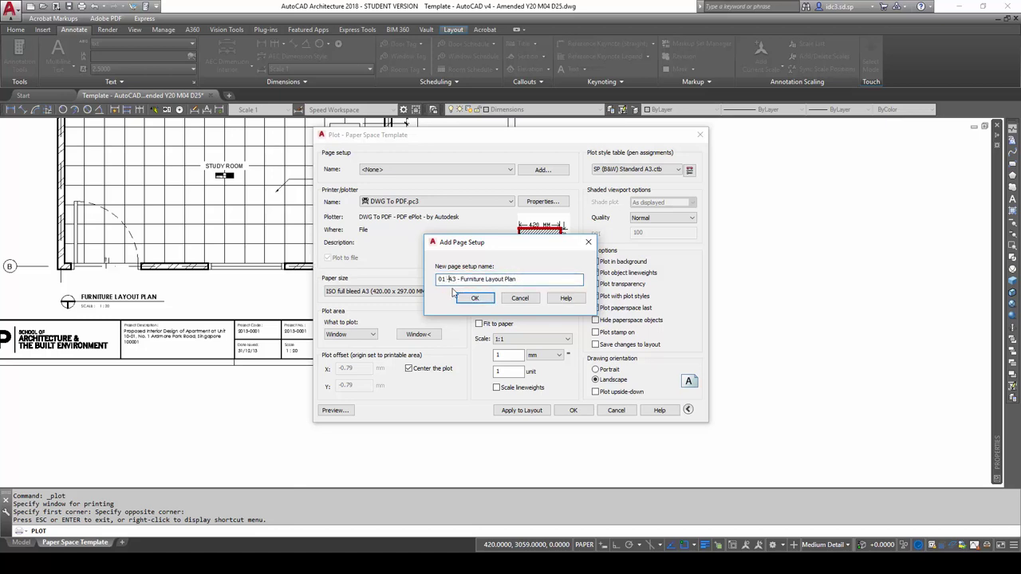
{"action": "type", "text": "-"}
{"action": "left_click", "coordinate": [474, 299]}
Step: Plot the sheet to '01 - A3 - Furniture Layout Plan - PaperSpace.pdf' in Lesson 02
{"action": "left_click", "coordinate": [574, 410]}
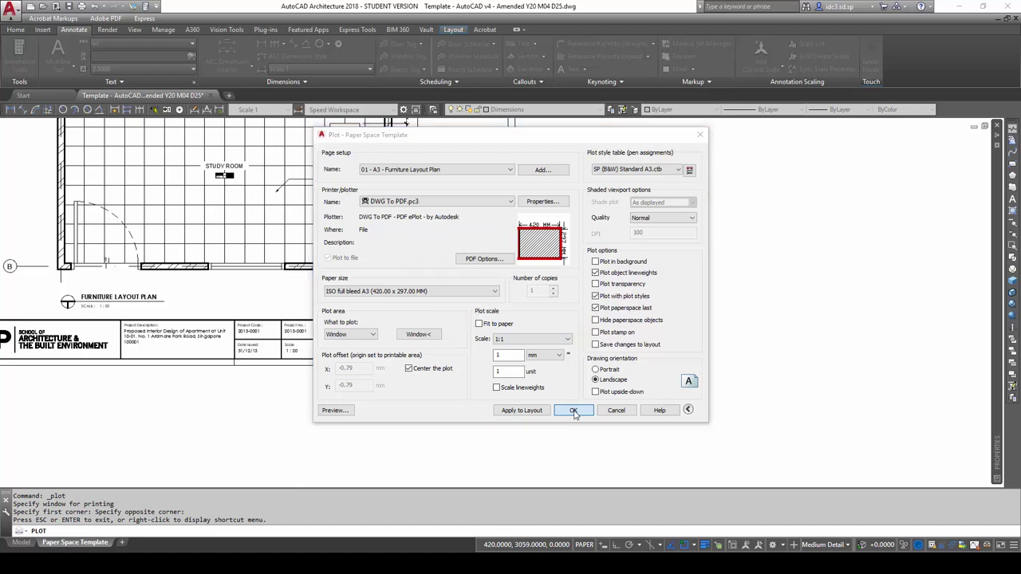
{"action": "left_click", "coordinate": [525, 169]}
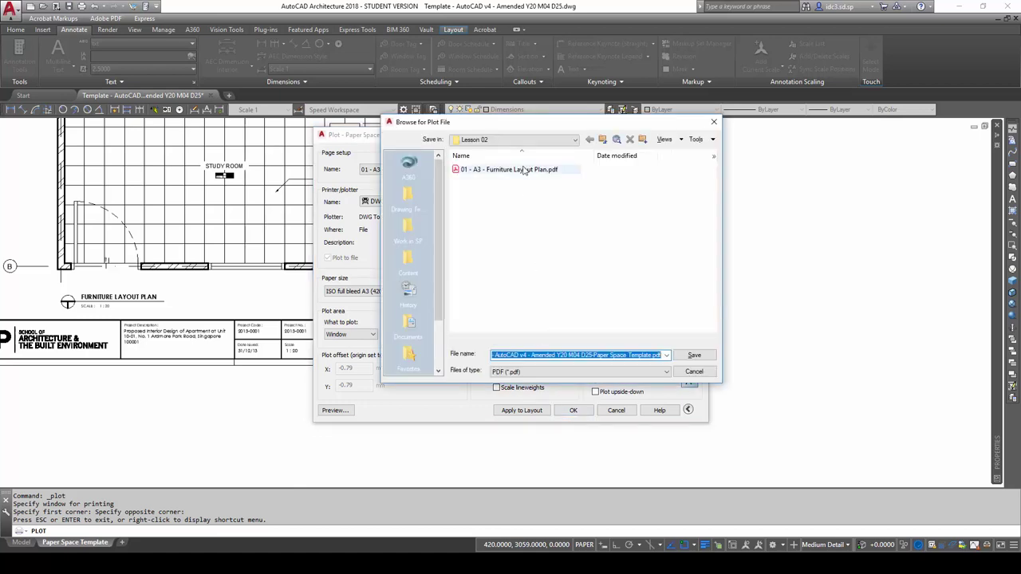
{"action": "left_click", "coordinate": [569, 354]}
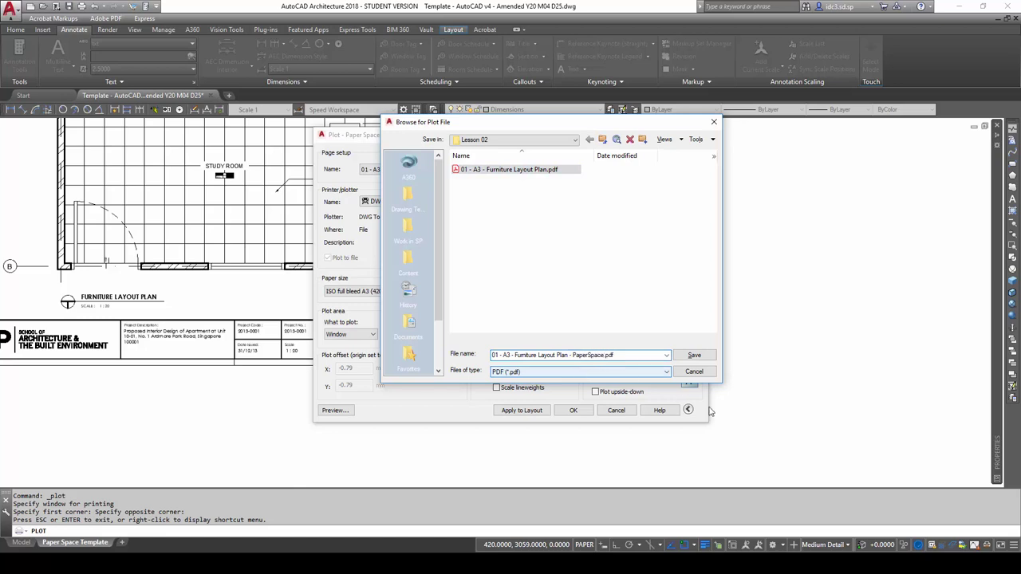
{"action": "left_click", "coordinate": [693, 355]}
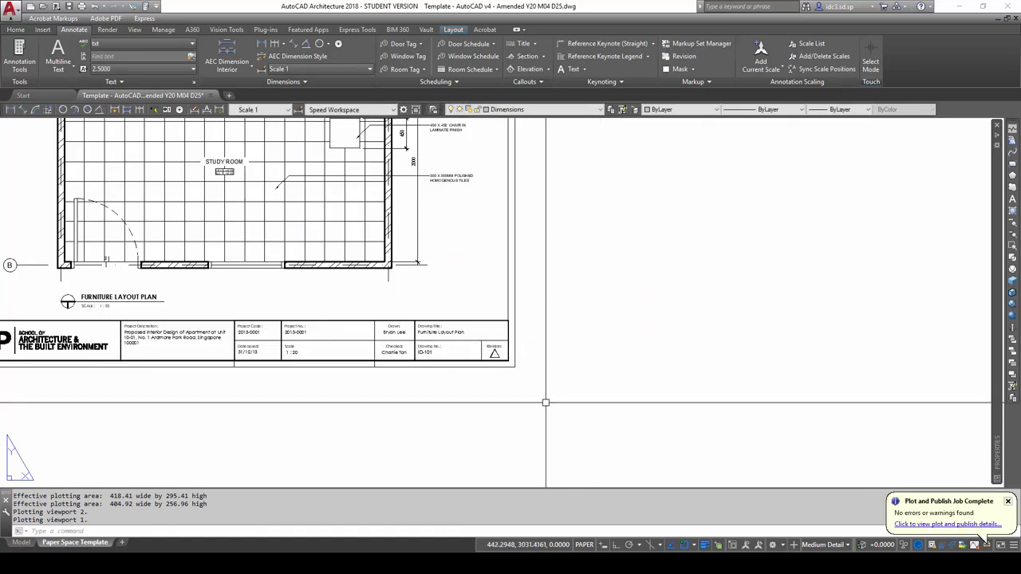
Step: Open both Furniture Layout Plan PDFs from Lesson 02 in Acrobat, showing Furniture Layout Plan.pdf
{"action": "scroll", "coordinate": [566, 387], "scroll_direction": "down", "scroll_amount": 3}
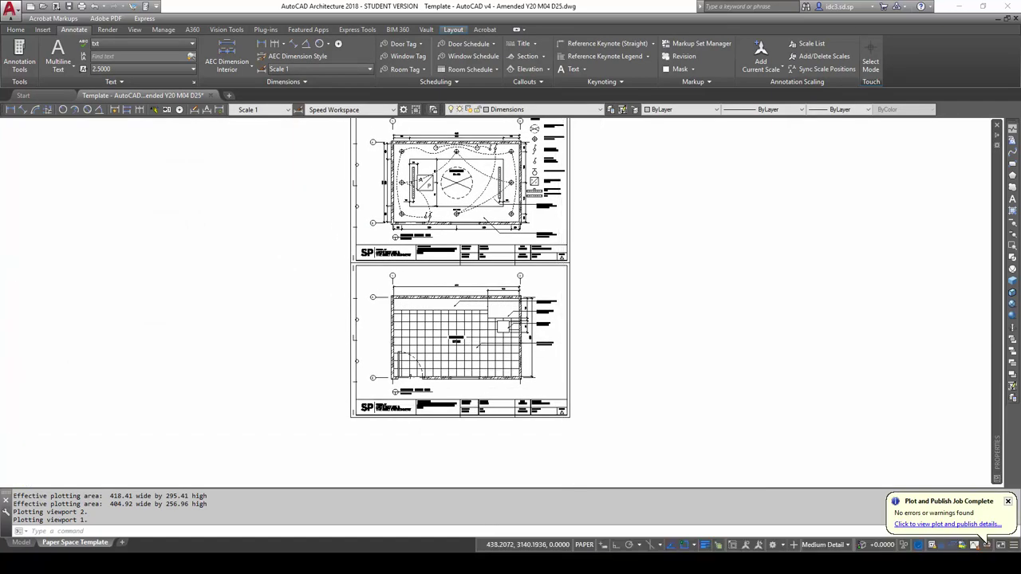
{"action": "scroll", "coordinate": [580, 383], "scroll_direction": "down", "scroll_amount": 2}
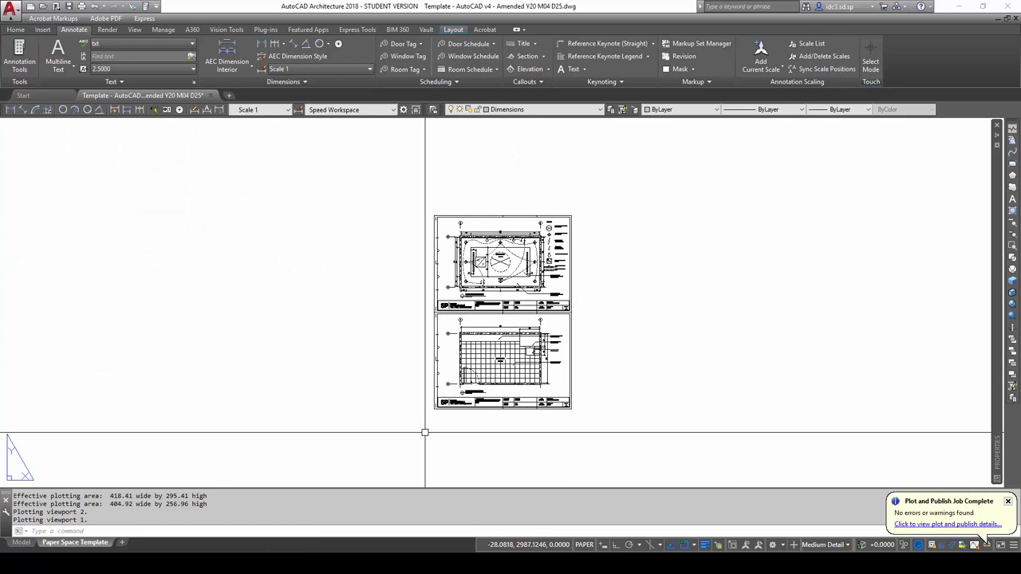
{"action": "key", "text": "alt+Tab"}
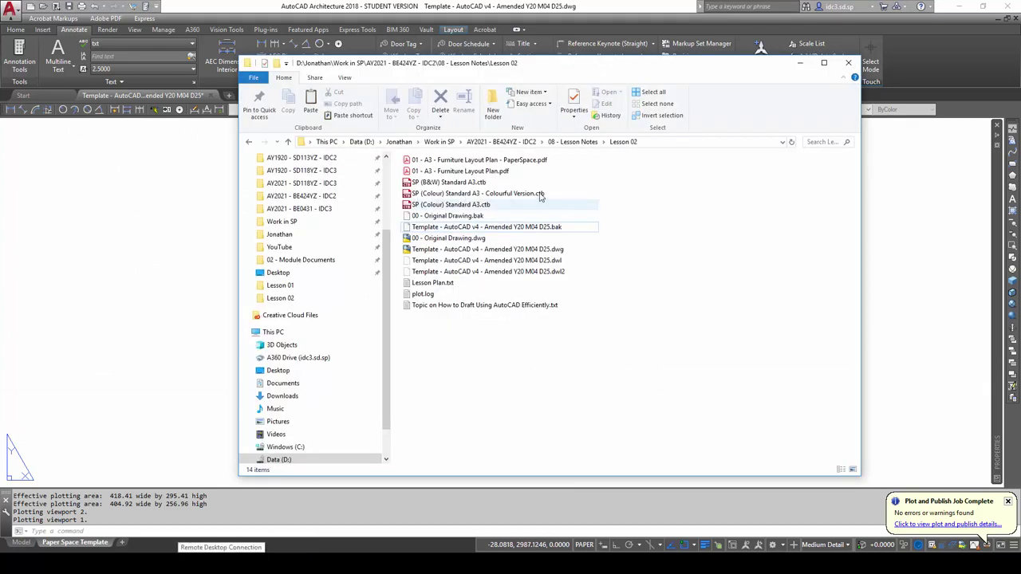
{"action": "left_click_drag", "start_coordinate": [616, 174], "coordinate": [525, 168]}
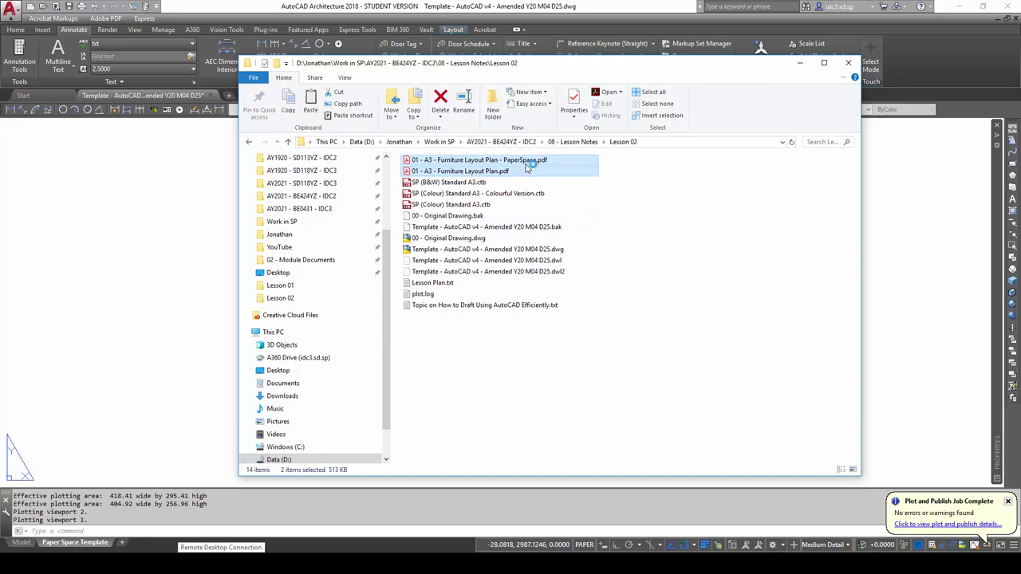
{"action": "key", "text": "Return"}
{"action": "left_click", "coordinate": [124, 35]}
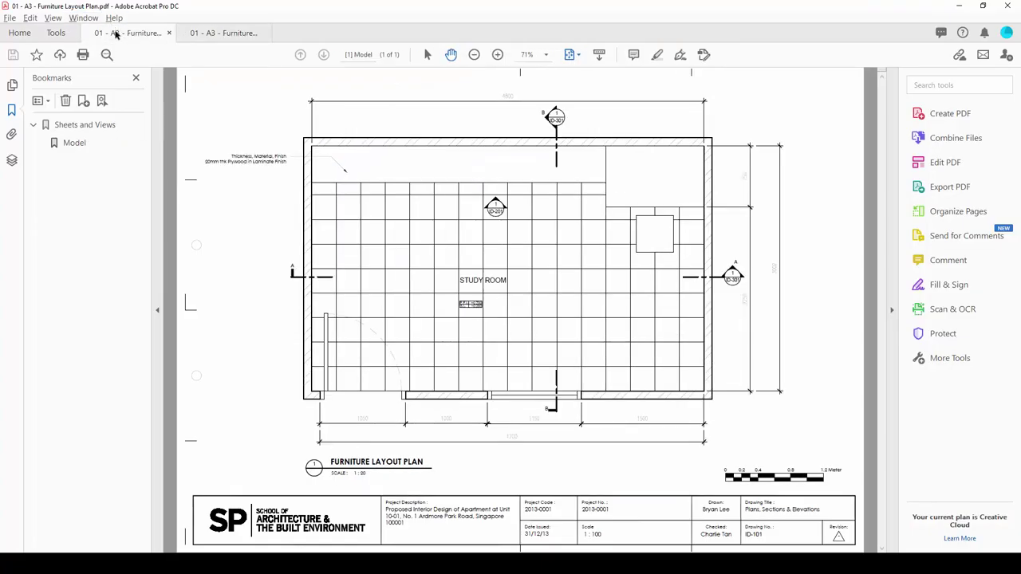
Step: Alternate between the Model-view and PaperSpace PDF tabs to compare the two sheets
{"action": "left_click_drag", "start_coordinate": [99, 67], "coordinate": [72, 10]}
{"action": "left_click", "coordinate": [214, 32]}
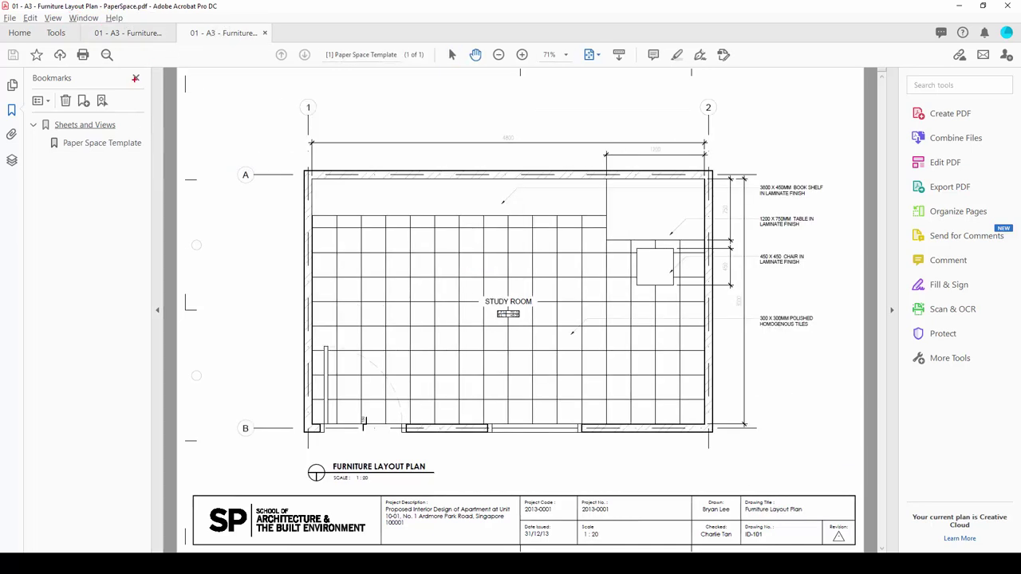
{"action": "left_click_drag", "start_coordinate": [136, 106], "coordinate": [102, 36]}
{"action": "mouse_move", "coordinate": [126, 101]}
{"action": "left_mouse_down"}
{"action": "mouse_move", "coordinate": [132, 115]}
{"action": "mouse_move", "coordinate": [94, 34]}
{"action": "left_mouse_up"}
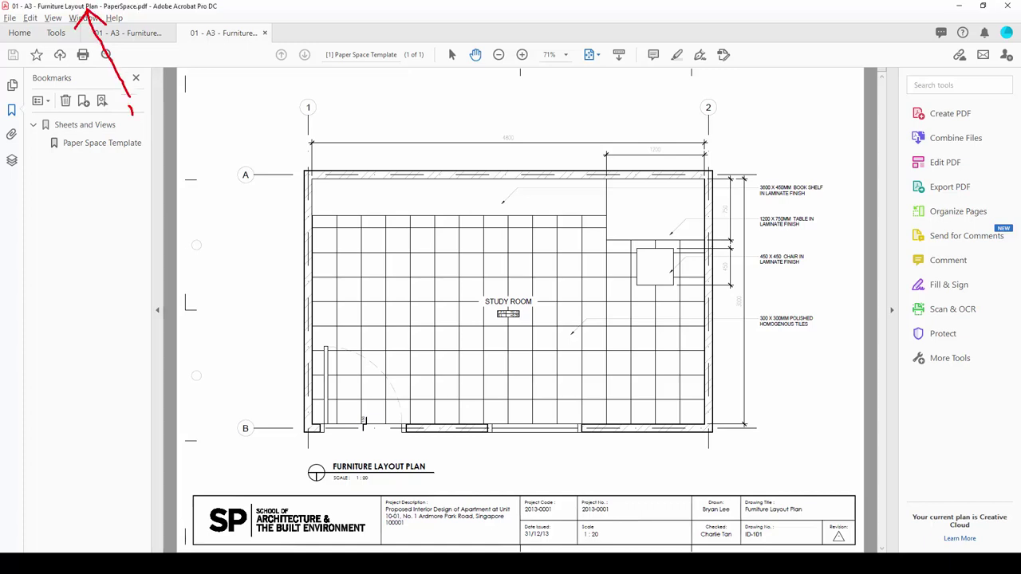
{"action": "left_click", "coordinate": [128, 33]}
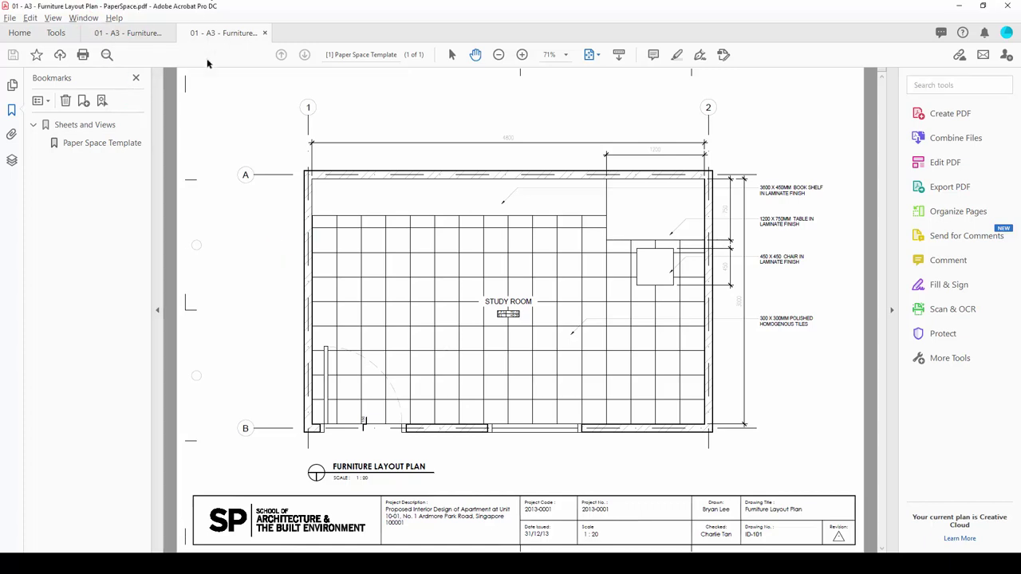
{"action": "left_click", "coordinate": [228, 34]}
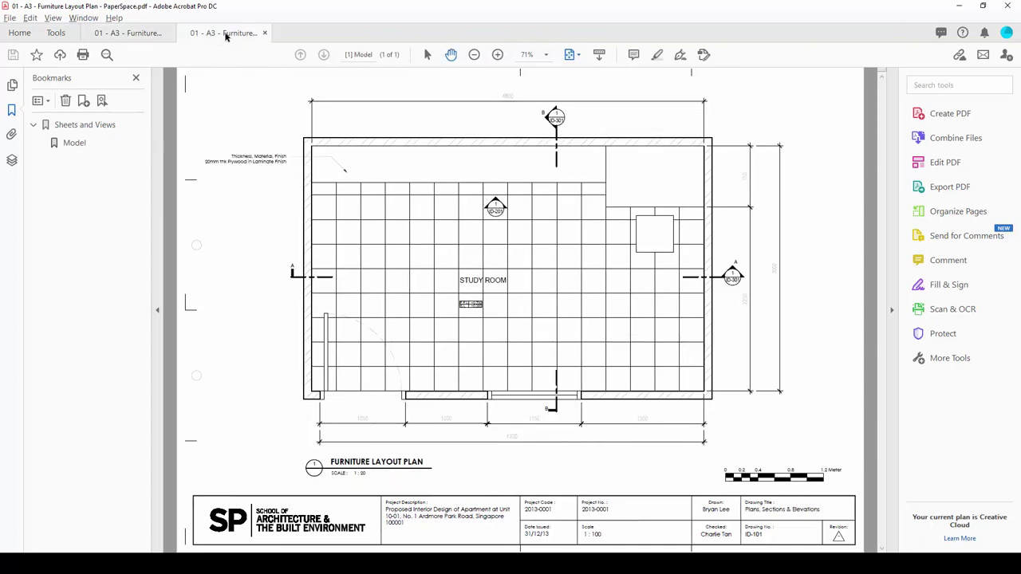
{"action": "left_click", "coordinate": [128, 33]}
{"action": "left_click", "coordinate": [198, 38]}
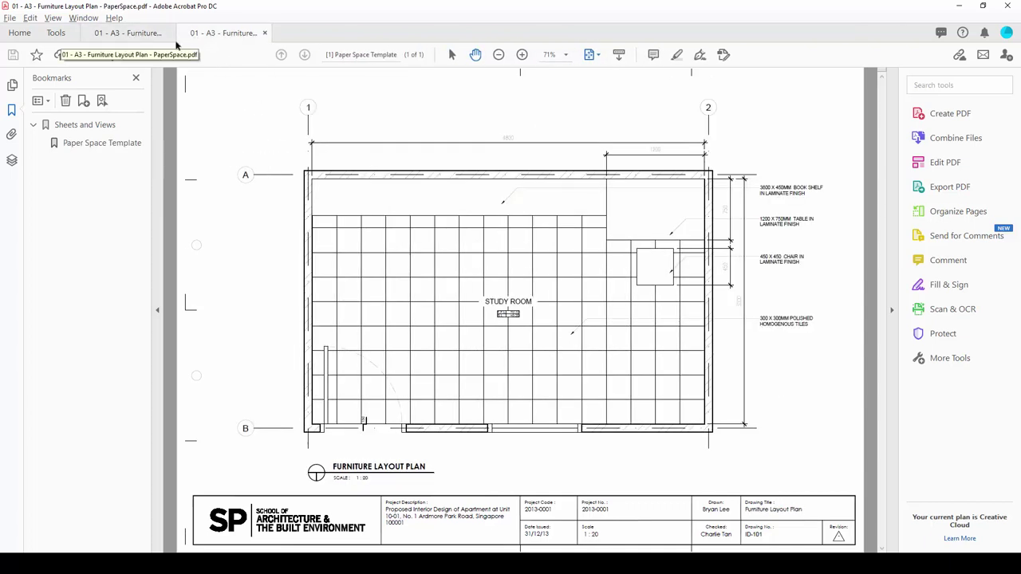
{"action": "left_click", "coordinate": [124, 33]}
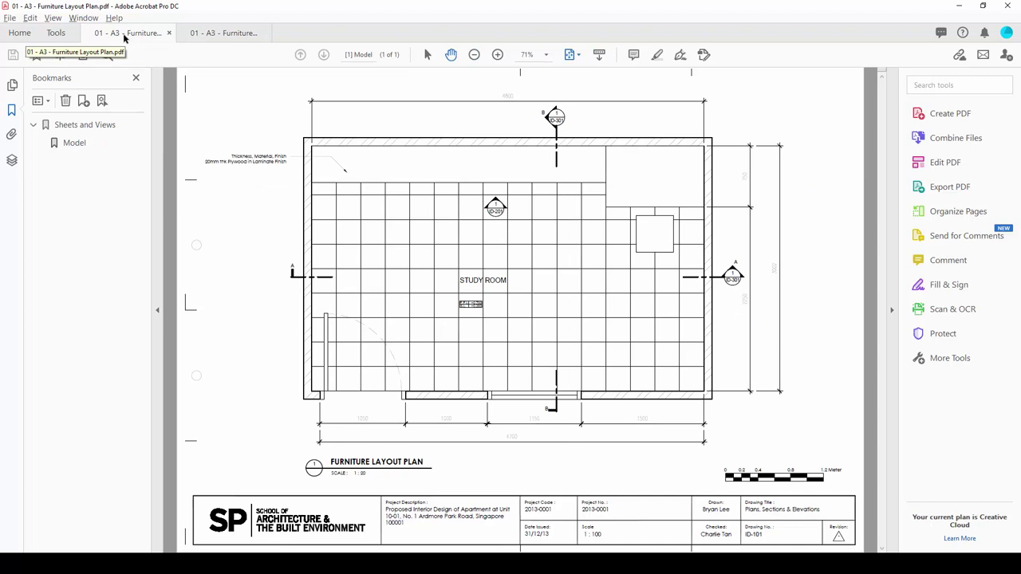
{"action": "left_click", "coordinate": [216, 35]}
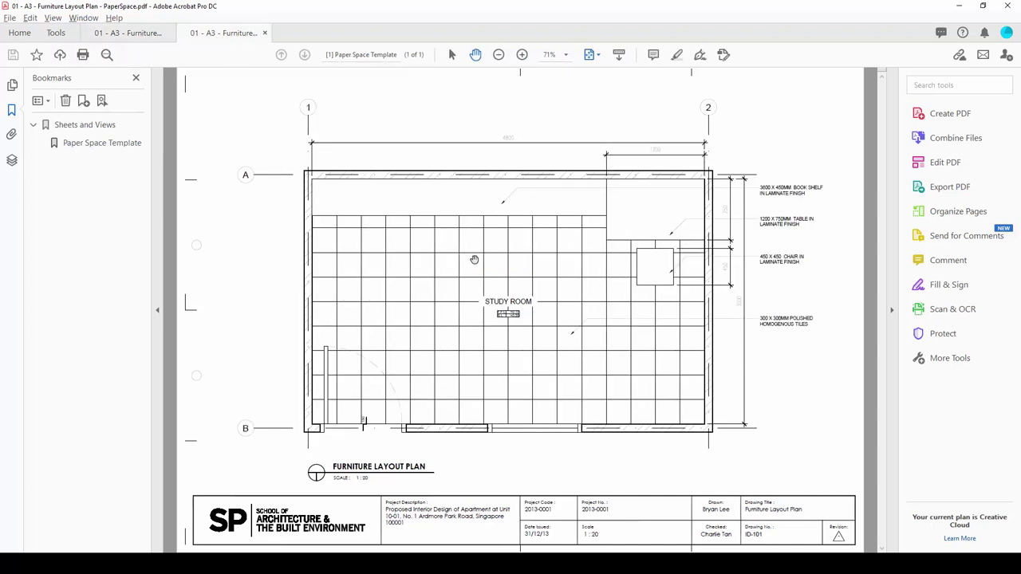
{"action": "left_click", "coordinate": [137, 35]}
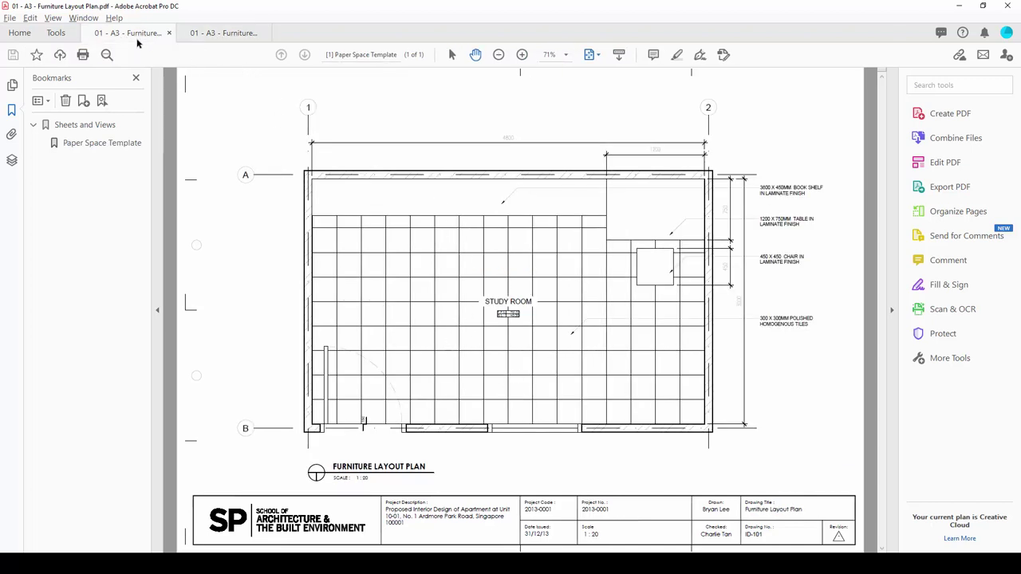
Step: Continue comparing the two PDFs, finishing on the PaperSpace furniture layout plan
{"action": "scroll", "coordinate": [344, 223], "scroll_direction": "down", "scroll_amount": 2, "text": "ctrl"}
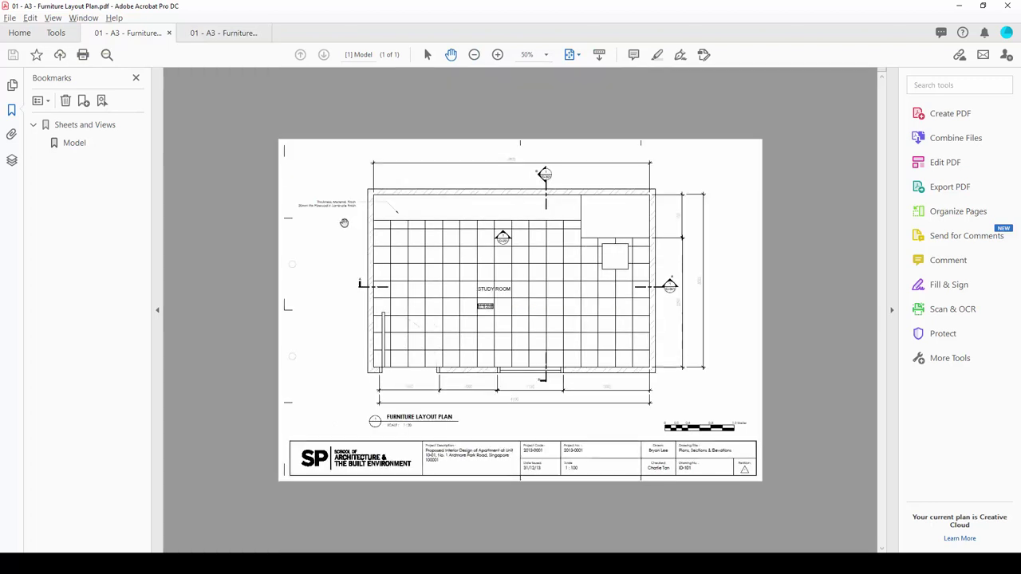
{"action": "left_click", "coordinate": [212, 34]}
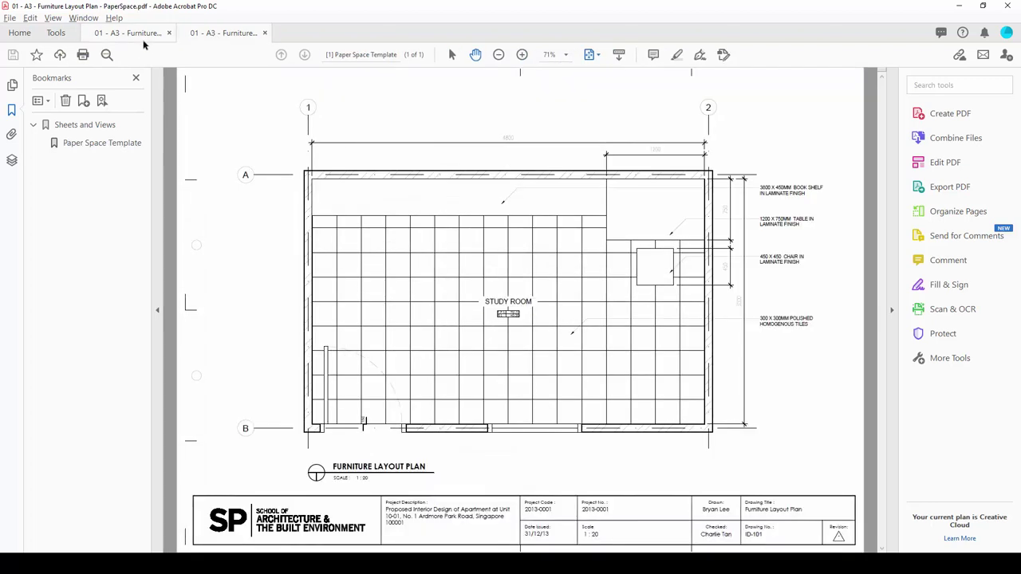
{"action": "left_click", "coordinate": [150, 36]}
{"action": "key", "text": "ctrl+Tab"}
{"action": "left_click", "coordinate": [156, 35]}
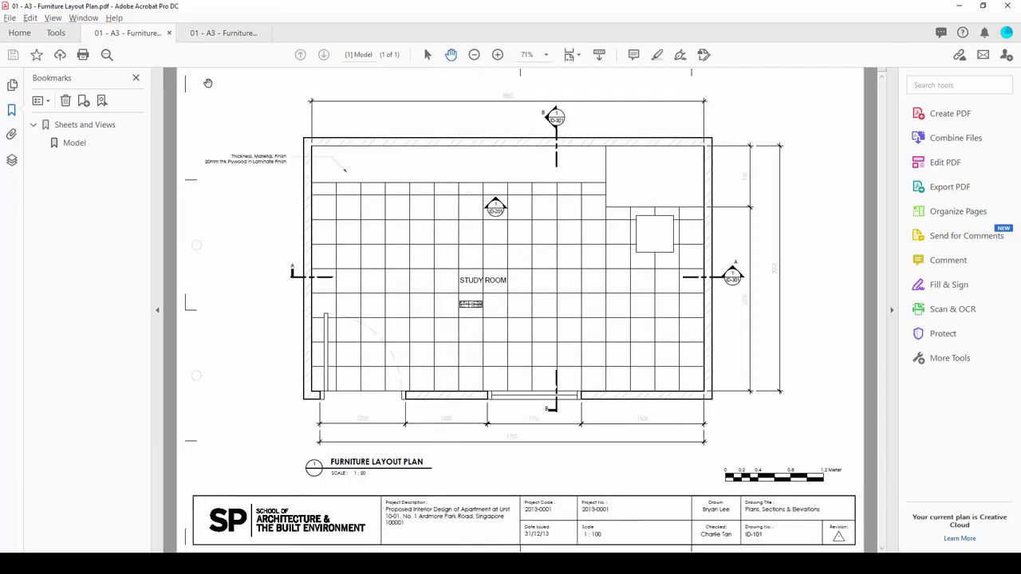
{"action": "left_click", "coordinate": [217, 35]}
{"action": "left_click", "coordinate": [119, 35]}
{"action": "left_click", "coordinate": [215, 35]}
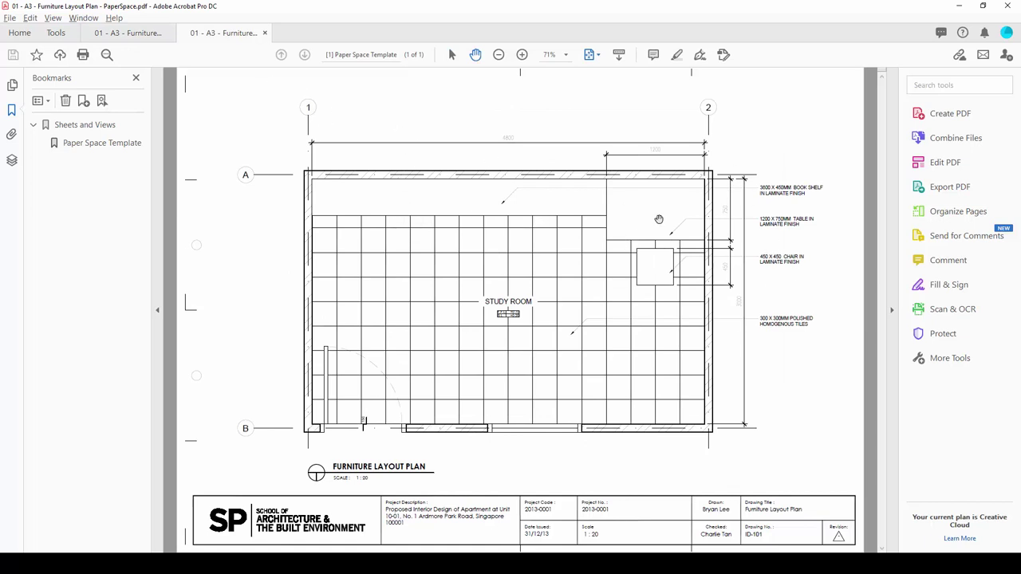
{"action": "left_click", "coordinate": [139, 36]}
{"action": "left_click", "coordinate": [214, 37]}
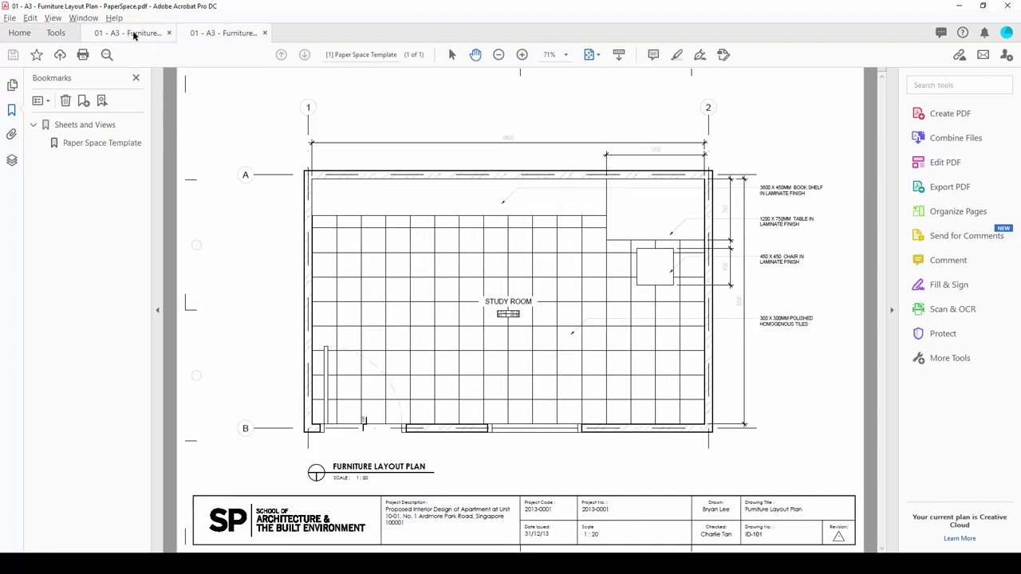
{"action": "left_click", "coordinate": [132, 33]}
{"action": "left_click", "coordinate": [230, 35]}
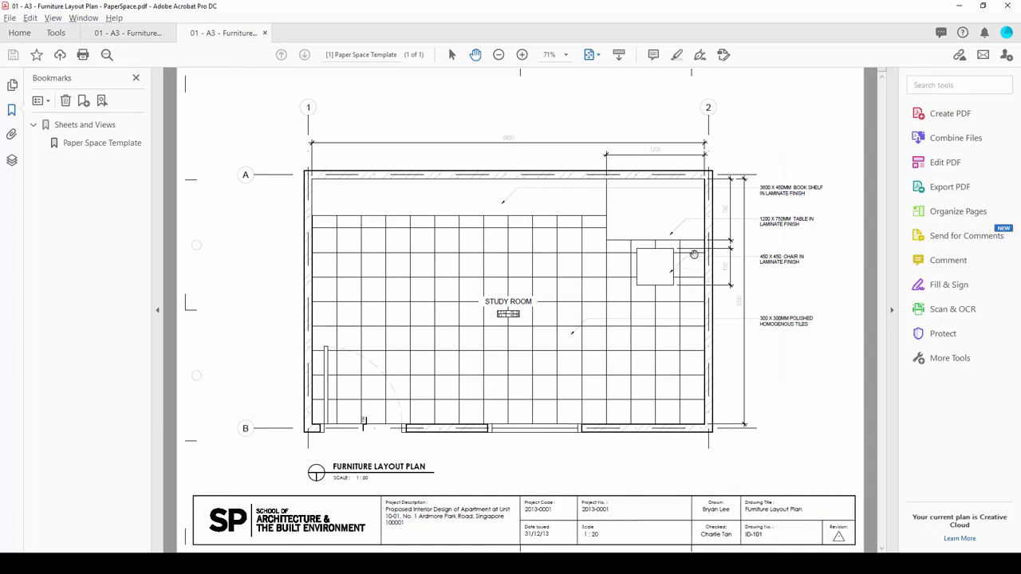
Step: Minimize Acrobat, return to AutoCAD and zoom out to all A0–A4 sheets and CP83 Symbols
{"action": "left_click", "coordinate": [956, 9]}
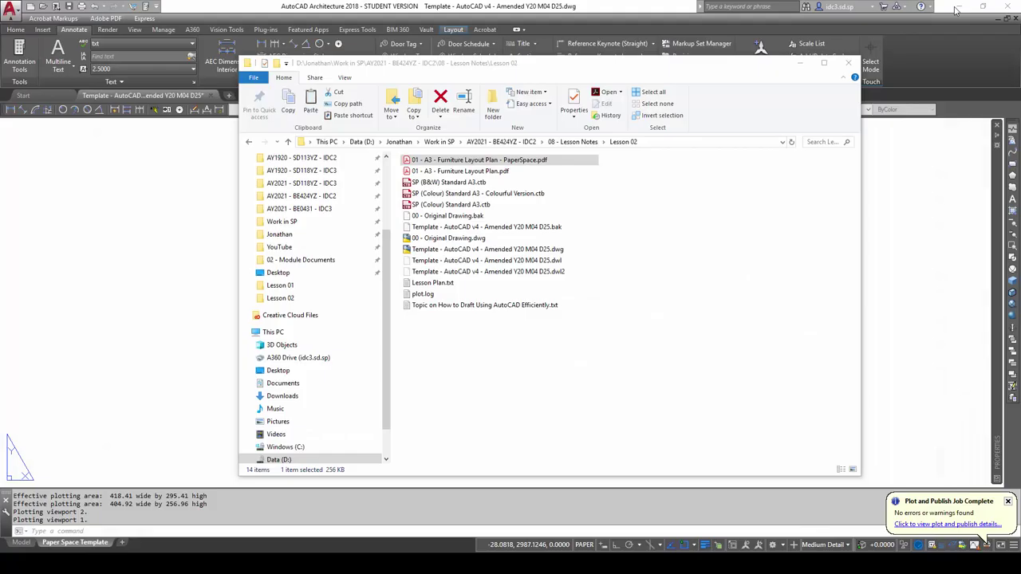
{"action": "left_click", "coordinate": [969, 78]}
{"action": "scroll", "coordinate": [478, 315], "scroll_direction": "down", "scroll_amount": 3}
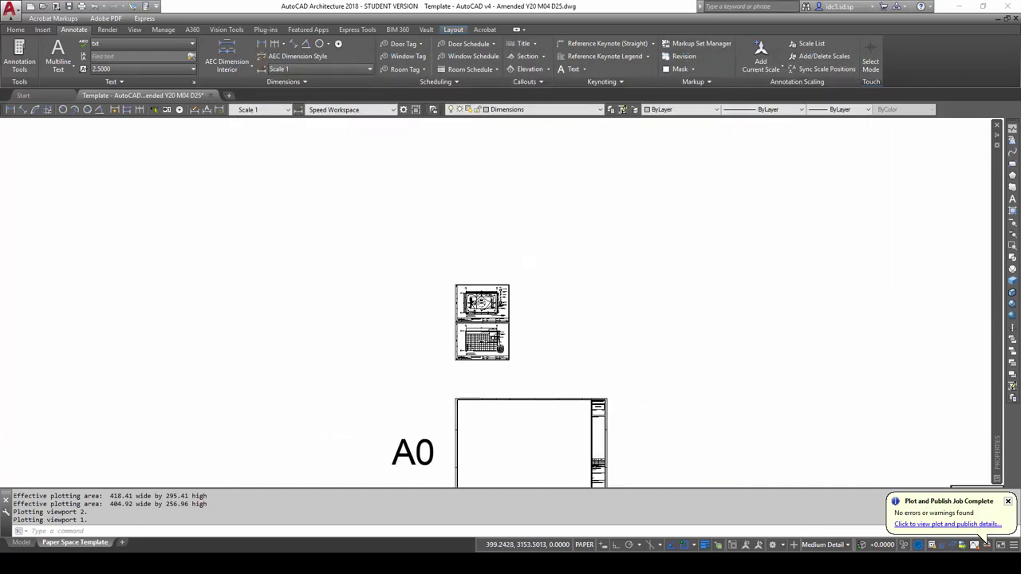
{"action": "scroll", "coordinate": [583, 372], "scroll_direction": "down", "scroll_amount": 2}
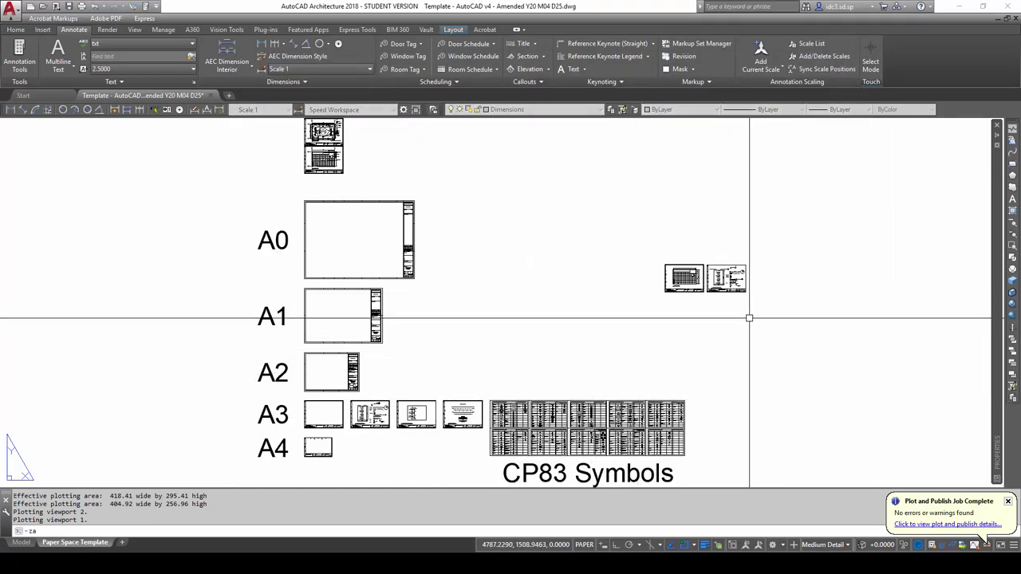